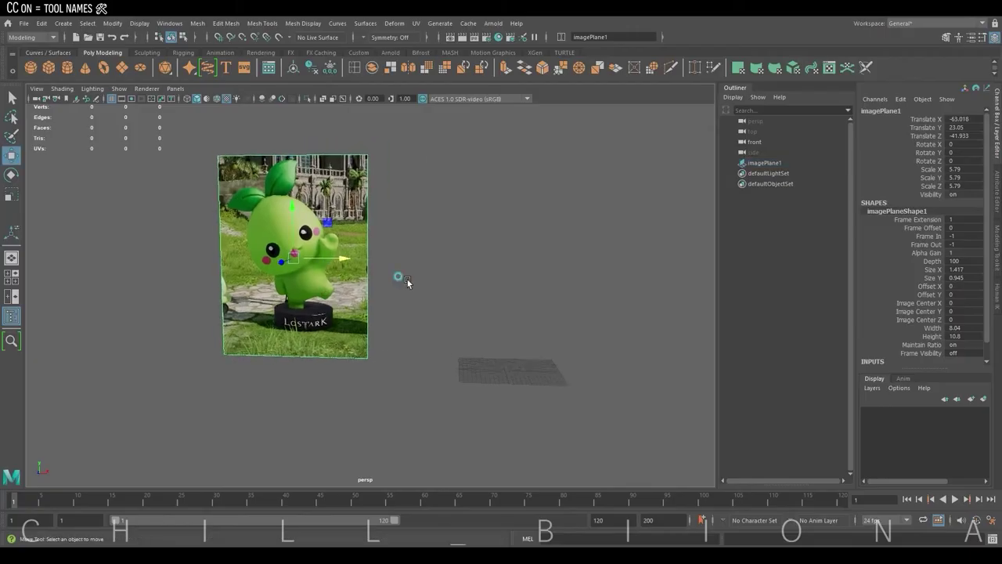
- Draw a polygon cube and X-ray it over the mascot's head in front view
click(407, 297)
click(49, 68)
mouse_move(553, 375)
mouse_down()
mouse_move(537, 387)
mouse_move(552, 321)
mouse_move(282, 321)
mouse_up()
key(w)
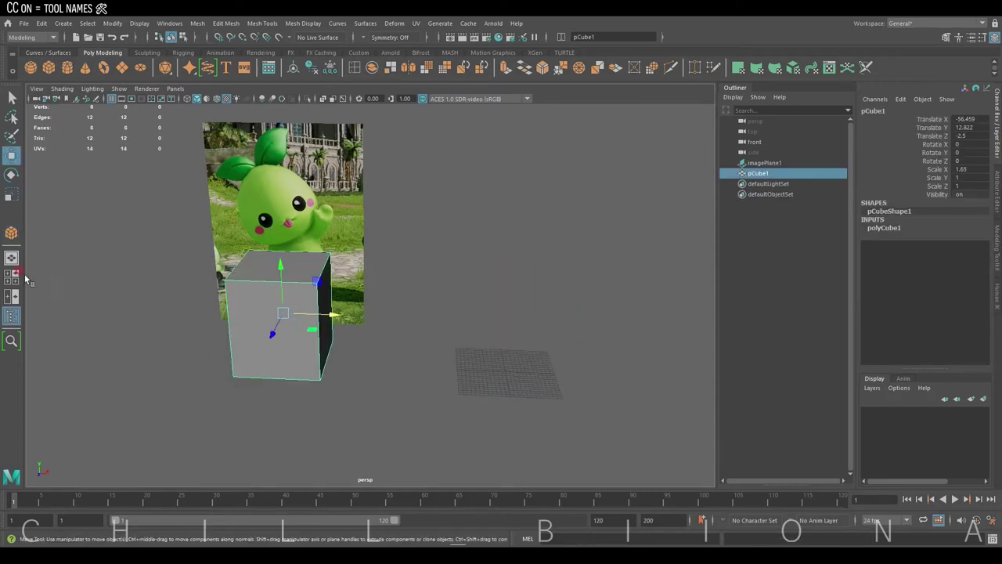
key(space)
key(space)
key(alt+x)
scroll(533, 284, down, 3)
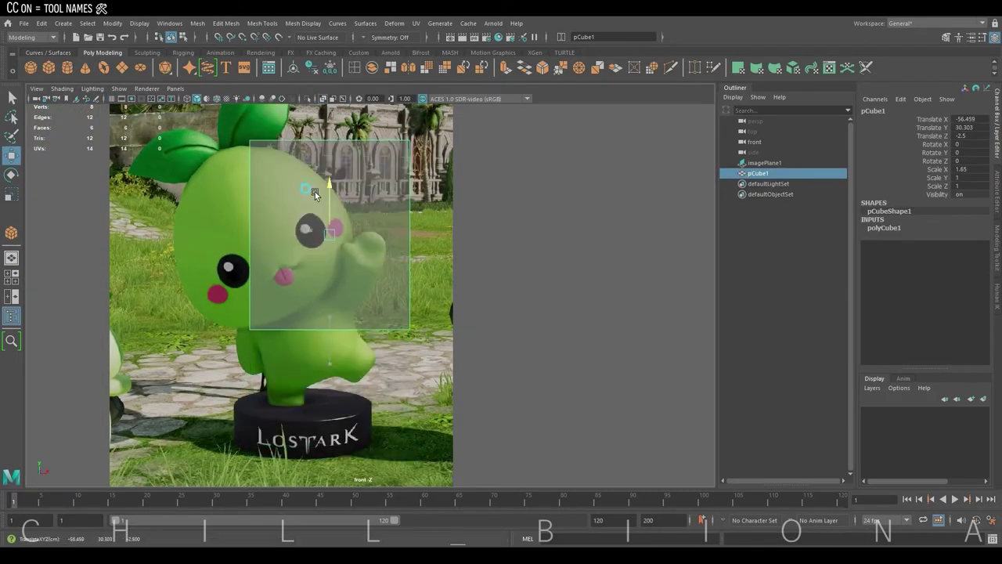
drag(372, 232, 282, 234)
- Flatten the cube slightly in height and apply Smooth twice to round it
key(r)
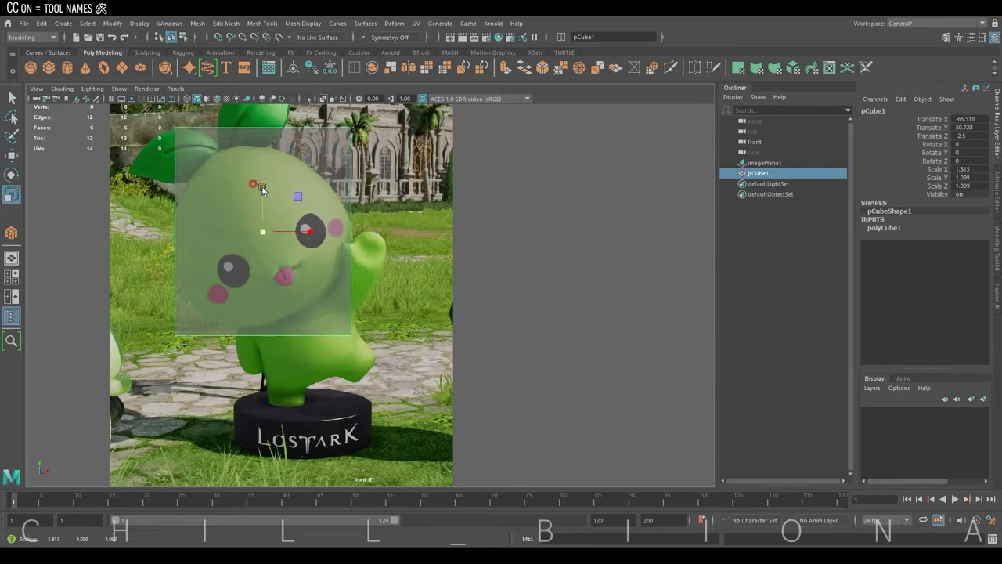
drag(263, 189, 265, 196)
key(w)
click(439, 69)
click(439, 69)
- Enlarge and squash the sphere to head size and move it beside the reference
key(r)
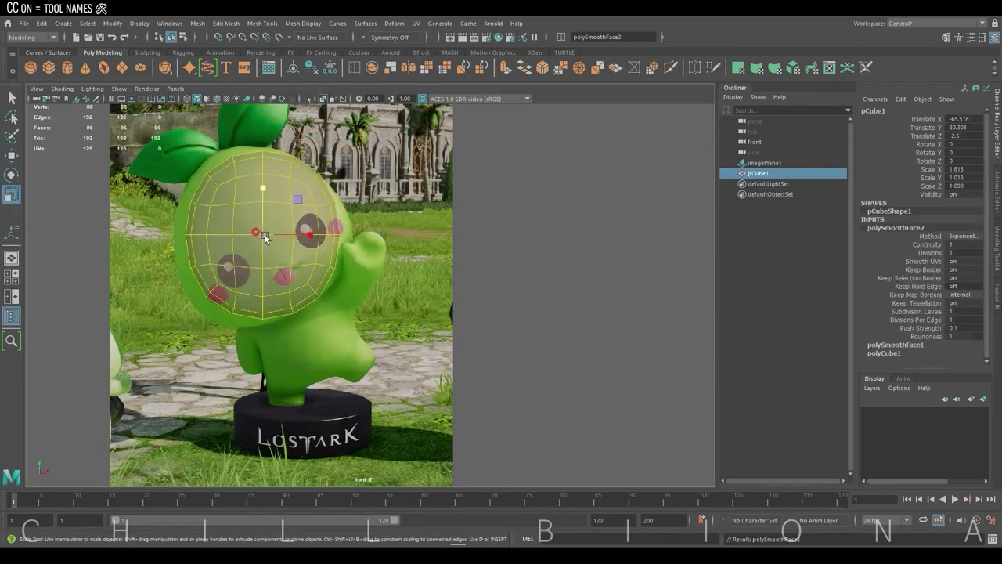
drag(263, 234, 282, 238)
drag(263, 190, 264, 197)
key(w)
drag(297, 234, 498, 217)
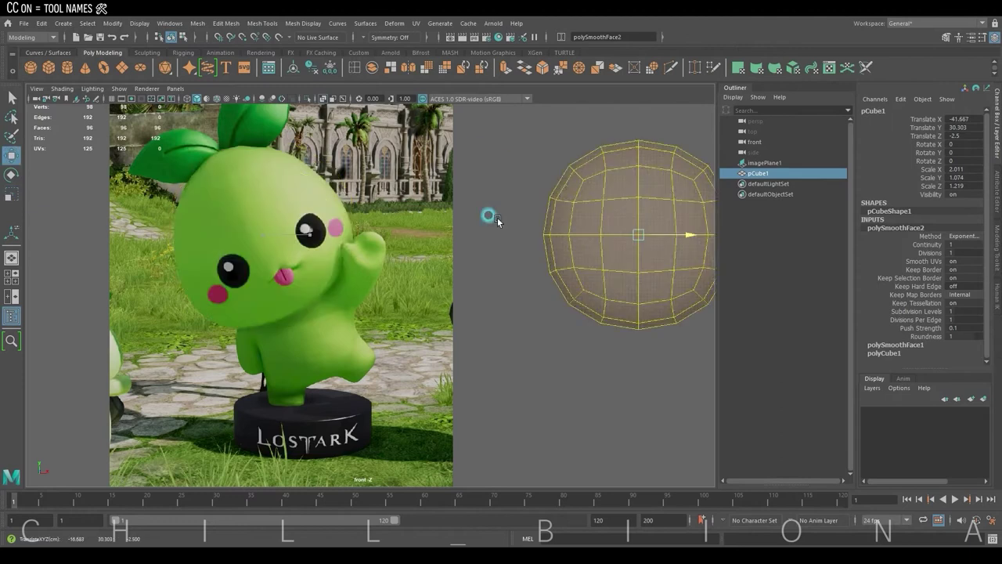
key(space)
key(space)
alt+drag(521, 270, 486, 212)
click(450, 258)
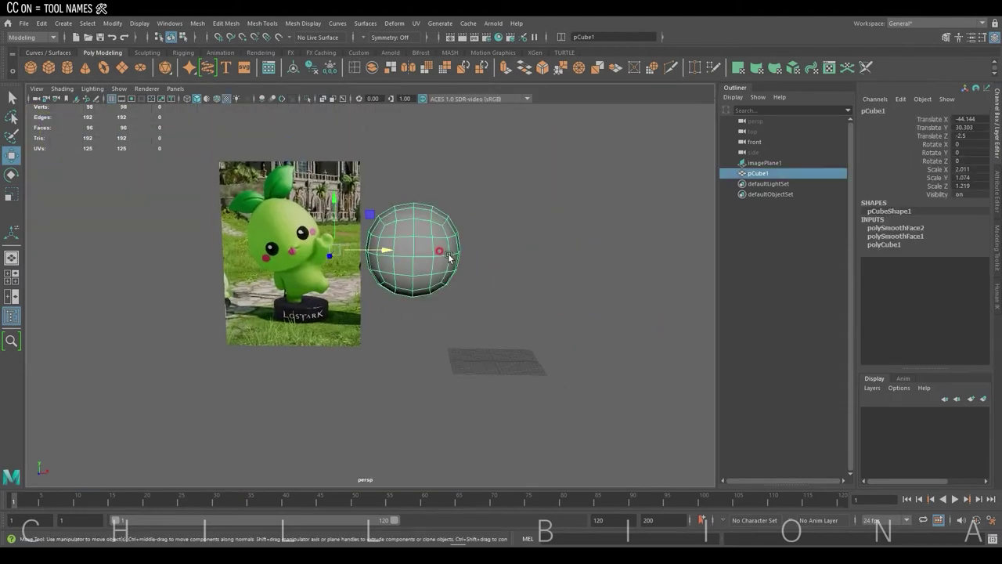
- Squash the sphere front to back and select its upper vertices for scaling
key(r)
mouse_move(473, 287)
alt+mouse_down()
mouse_move(355, 286)
mouse_move(448, 273)
alt+mouse_up()
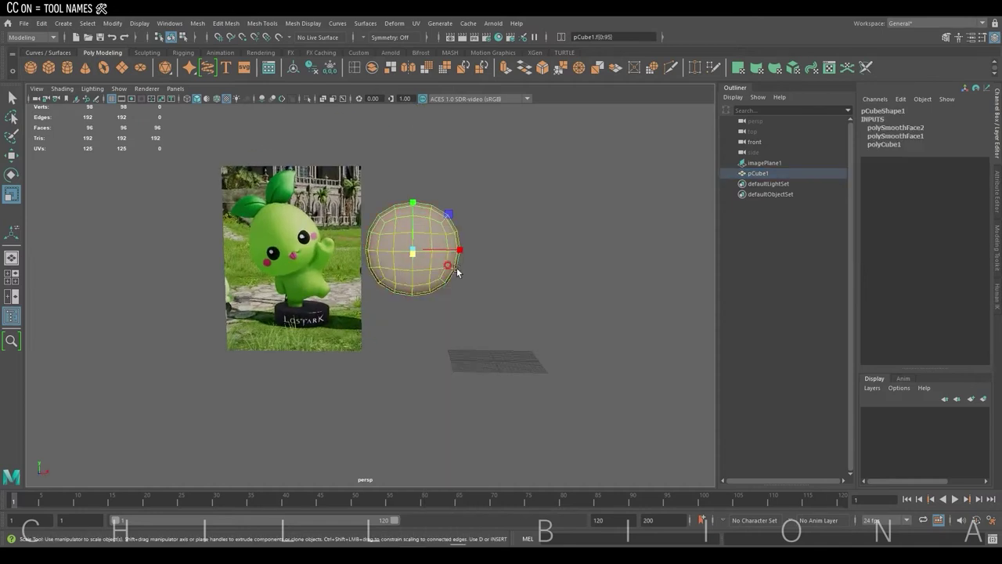
right_drag(459, 252, 463, 248)
scroll(463, 249, up, 2)
mouse_move(359, 155)
mouse_down()
mouse_move(486, 212)
mouse_move(460, 194)
mouse_up()
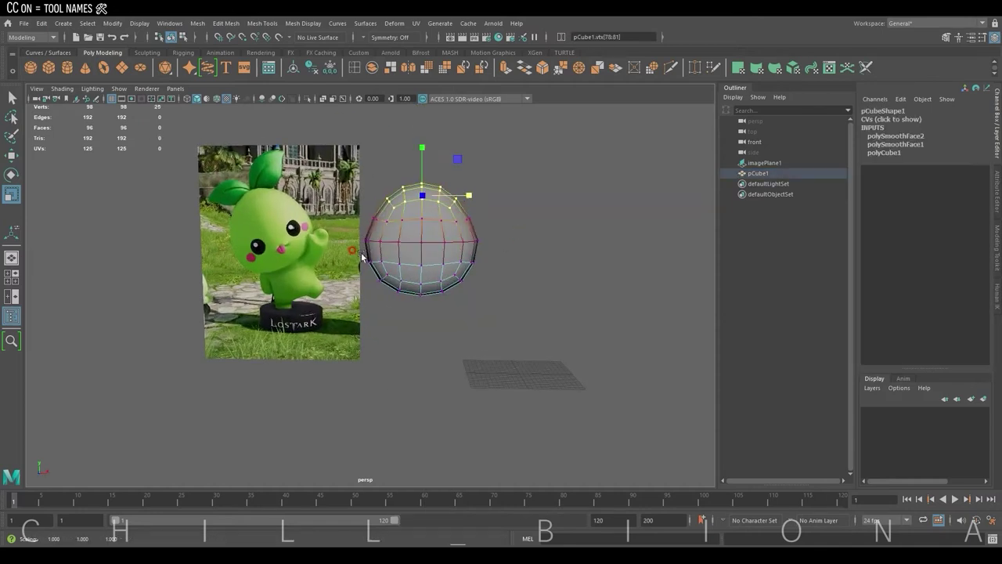
drag(361, 257, 422, 237)
drag(361, 228, 470, 204)
key(r)
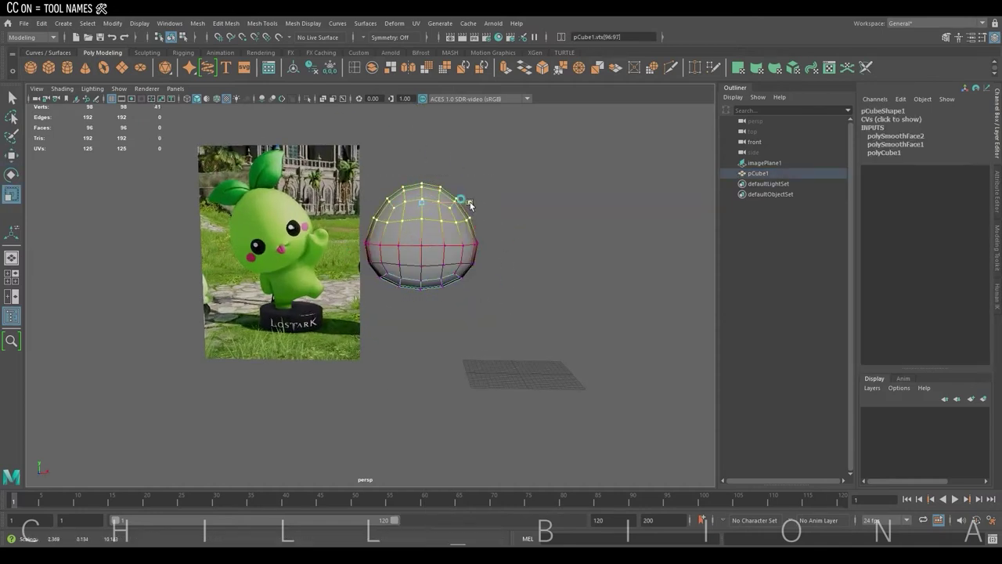
key(r)
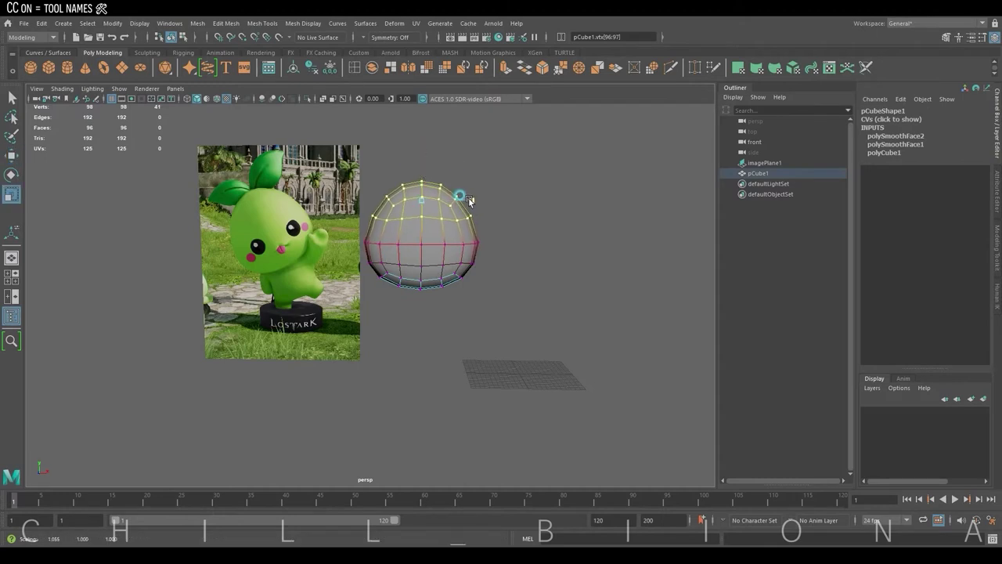
- Select the lower, middle and bottom vertex rings and reposition them
drag(361, 234, 517, 297)
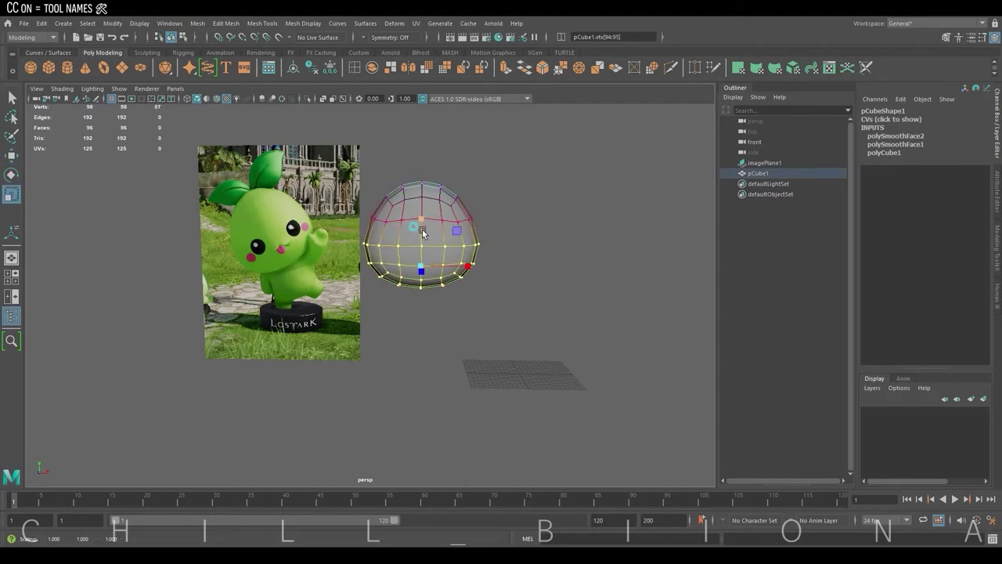
key(w)
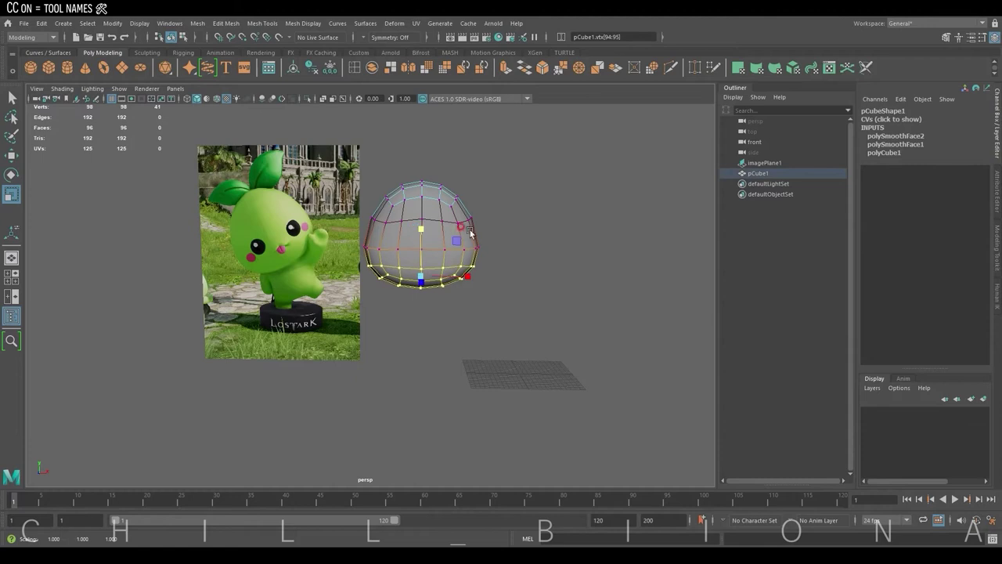
drag(533, 259, 535, 257)
key(w)
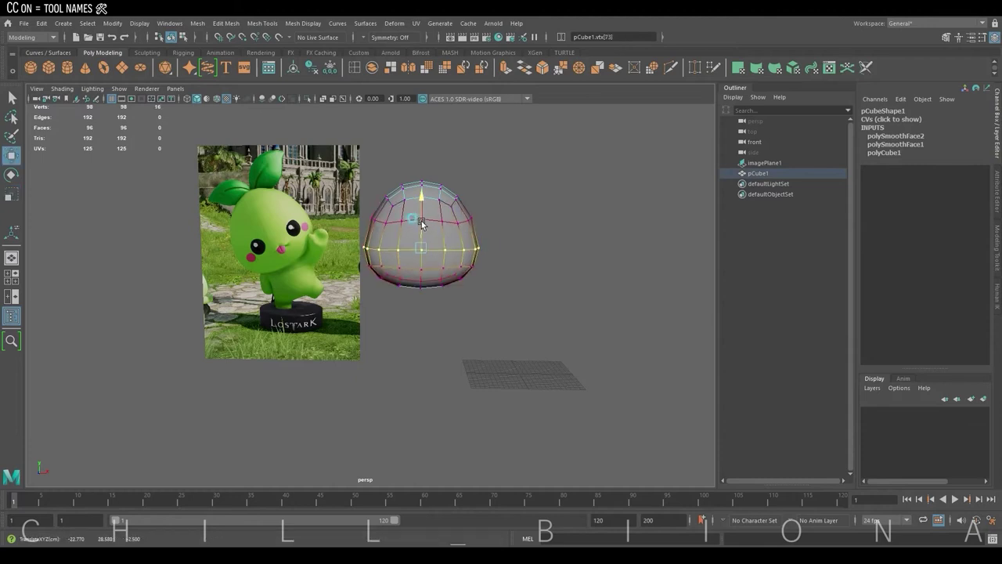
drag(474, 298, 368, 271)
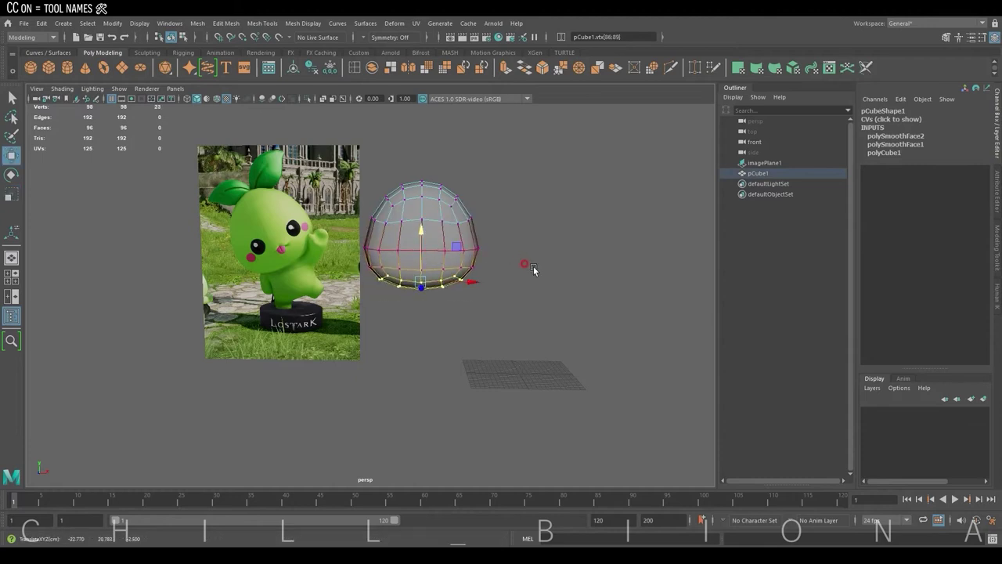
mouse_move(532, 270)
alt+mouse_down()
mouse_move(419, 268)
mouse_move(337, 287)
mouse_move(305, 274)
alt+mouse_up()
key(r)
- Widen the egg's upper vertex rows and check the middle loop
drag(442, 305, 308, 253)
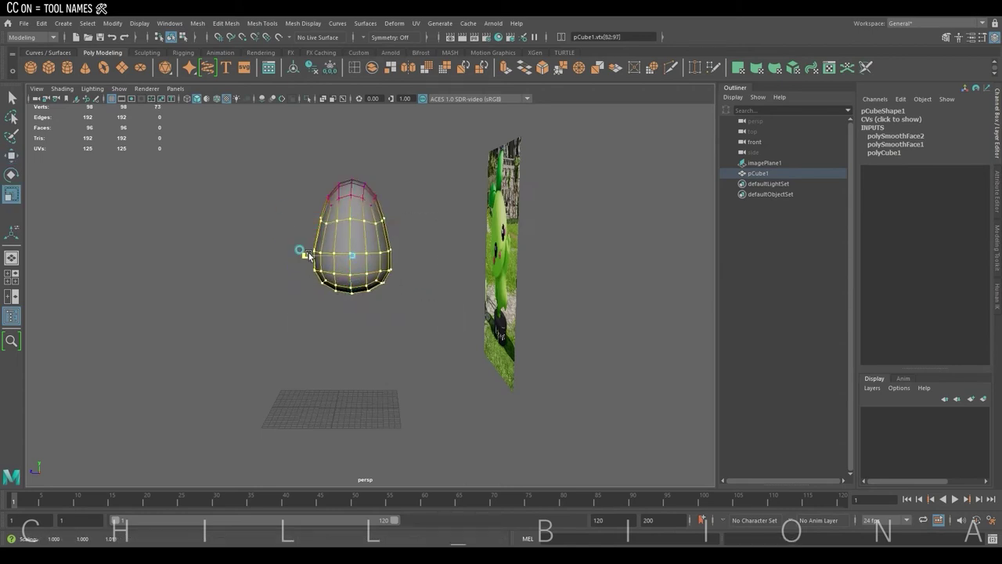
click(299, 247)
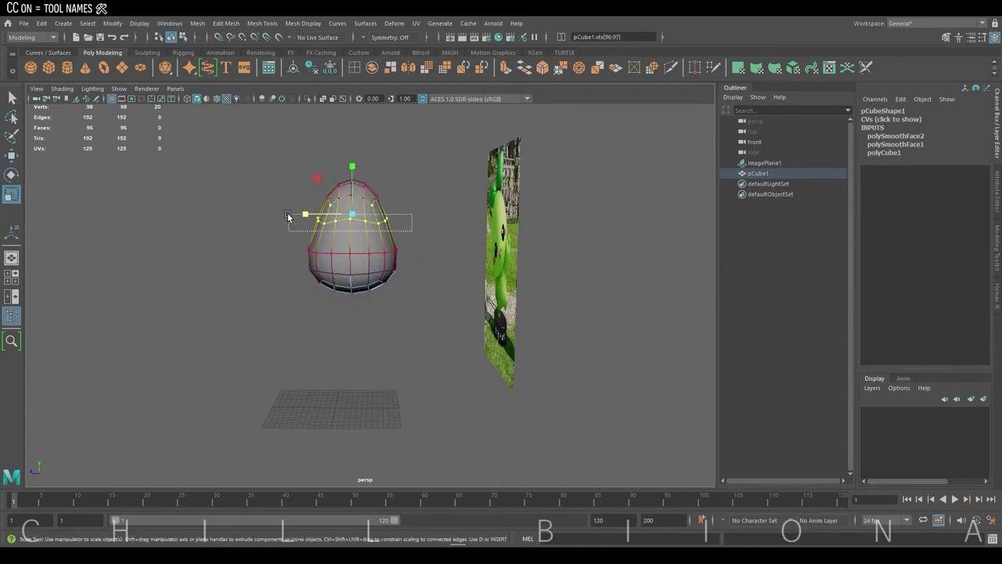
drag(288, 217, 300, 221)
mouse_move(355, 281)
alt+mouse_down()
mouse_move(514, 295)
mouse_move(438, 209)
mouse_move(368, 246)
alt+mouse_up()
click(432, 246)
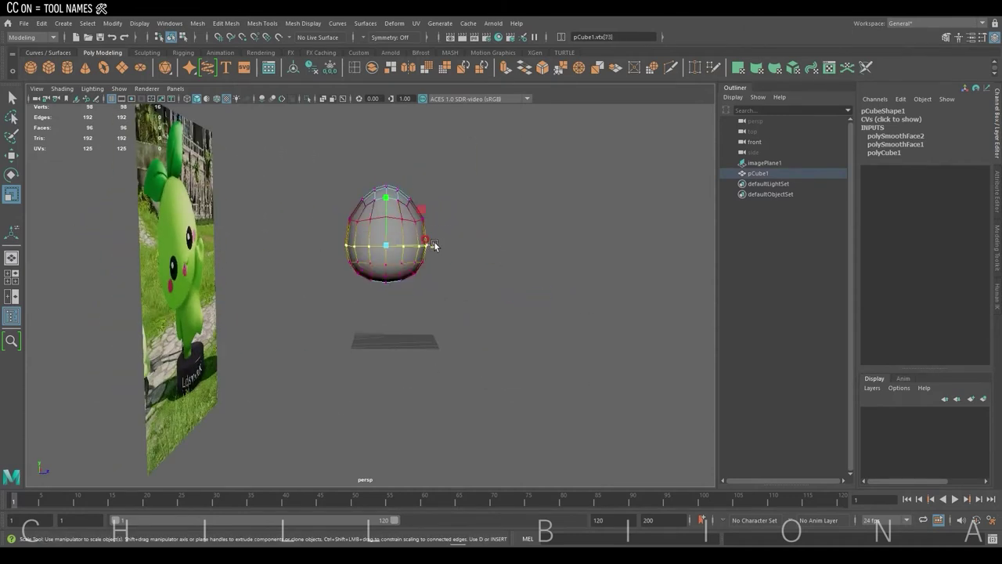
mouse_move(488, 271)
alt+mouse_down()
mouse_move(362, 276)
mouse_move(405, 293)
mouse_move(365, 274)
alt+mouse_up()
- Stretch the top vertex ring upward to narrow the egg's top
mouse_move(387, 155)
mouse_down()
mouse_move(464, 199)
mouse_move(466, 185)
mouse_up()
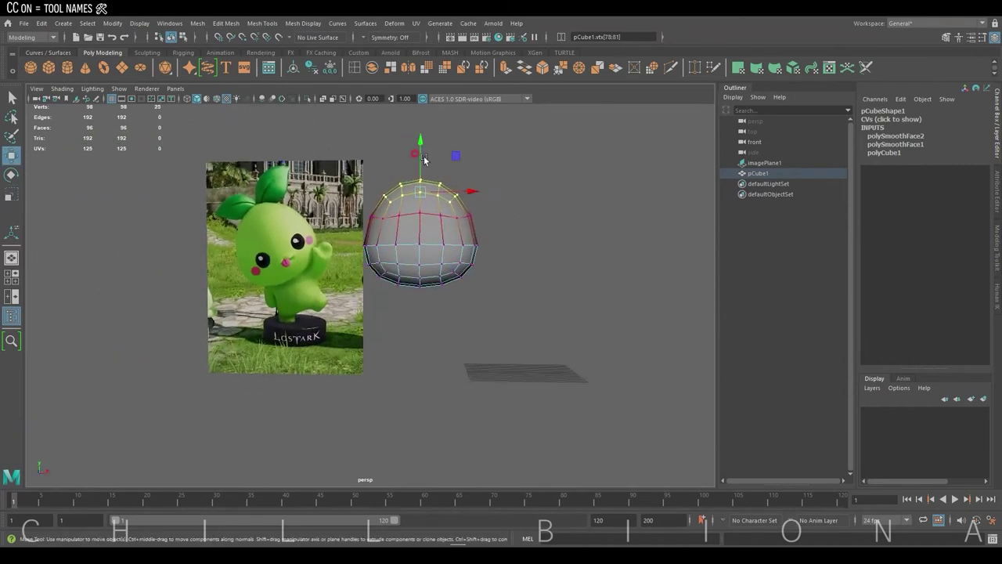
drag(424, 160, 421, 154)
key(w)
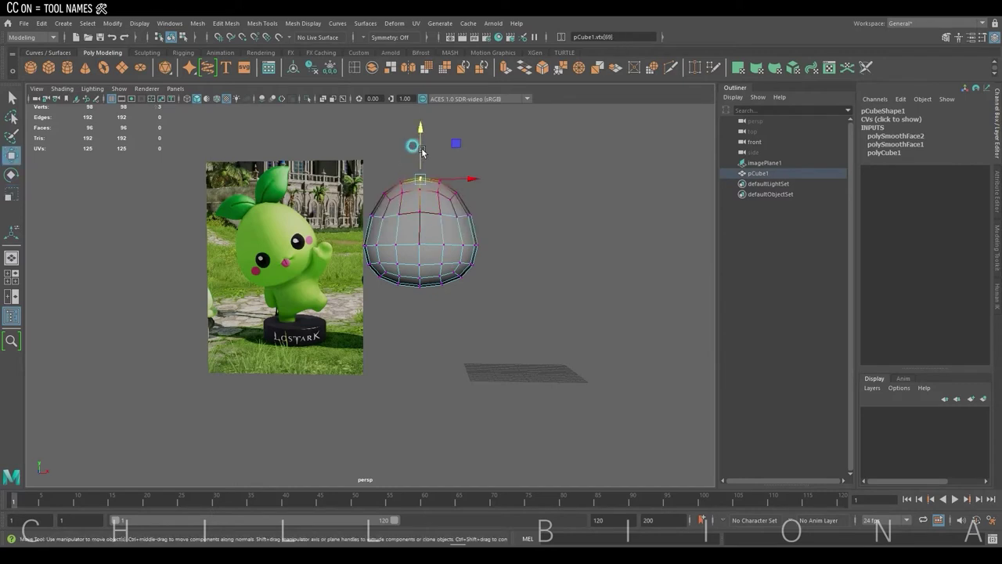
mouse_move(422, 148)
alt+mouse_down()
mouse_move(489, 170)
mouse_move(389, 179)
mouse_move(390, 206)
alt+mouse_up()
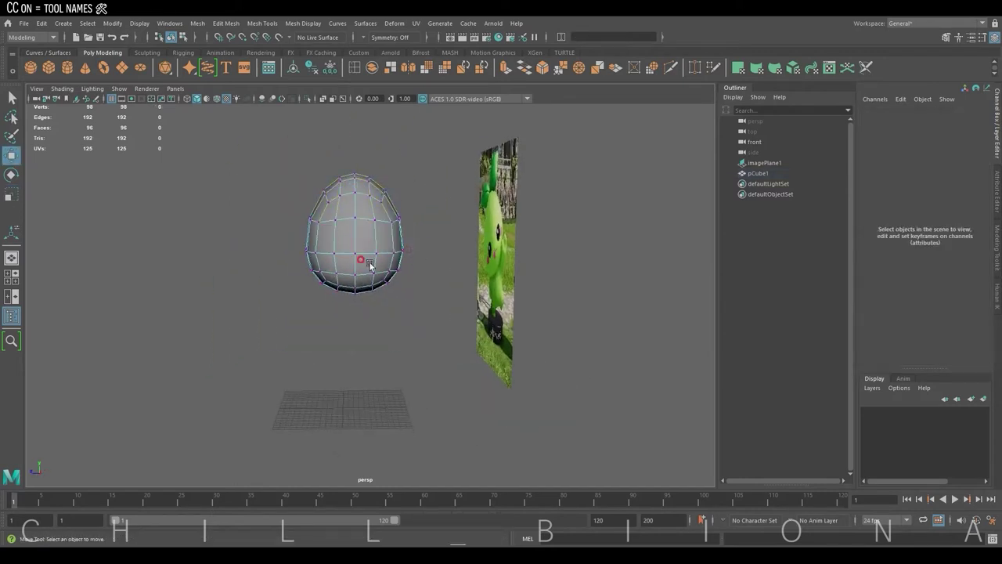
alt+drag(358, 264, 439, 258)
- Draw a second cube over the mascot's lower body in front view and narrow it
click(48, 68)
mouse_move(417, 363)
mouse_down()
mouse_move(508, 391)
mouse_move(502, 317)
mouse_up()
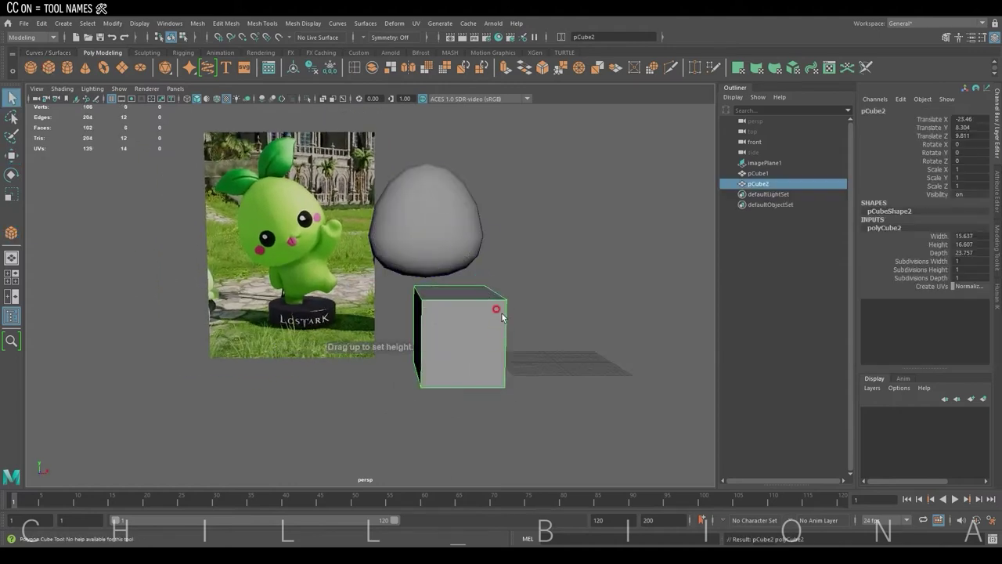
key(space)
key(space)
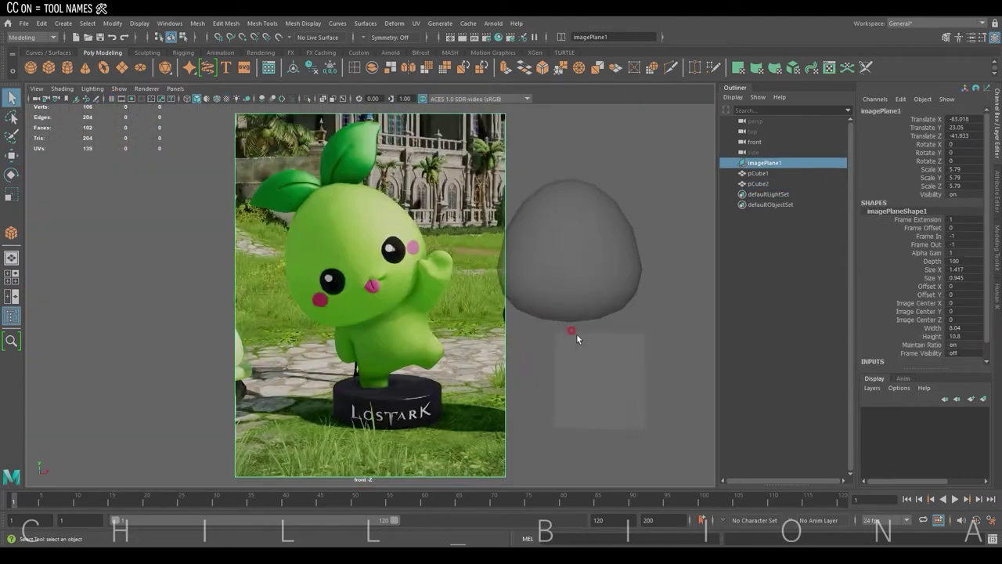
scroll(576, 333, down, 2)
key(w)
drag(541, 359, 433, 361)
scroll(625, 307, up, 2)
mouse_move(383, 314)
mouse_down()
mouse_move(383, 304)
mouse_move(402, 317)
mouse_up()
scroll(625, 307, up, 2)
key(r)
mouse_move(443, 352)
mouse_down()
mouse_move(420, 352)
mouse_move(399, 288)
mouse_move(384, 312)
mouse_move(440, 315)
mouse_up()
- Reset the cube's Rotate Z to 0 and smooth it into a sphere
key(e)
key(r)
key(e)
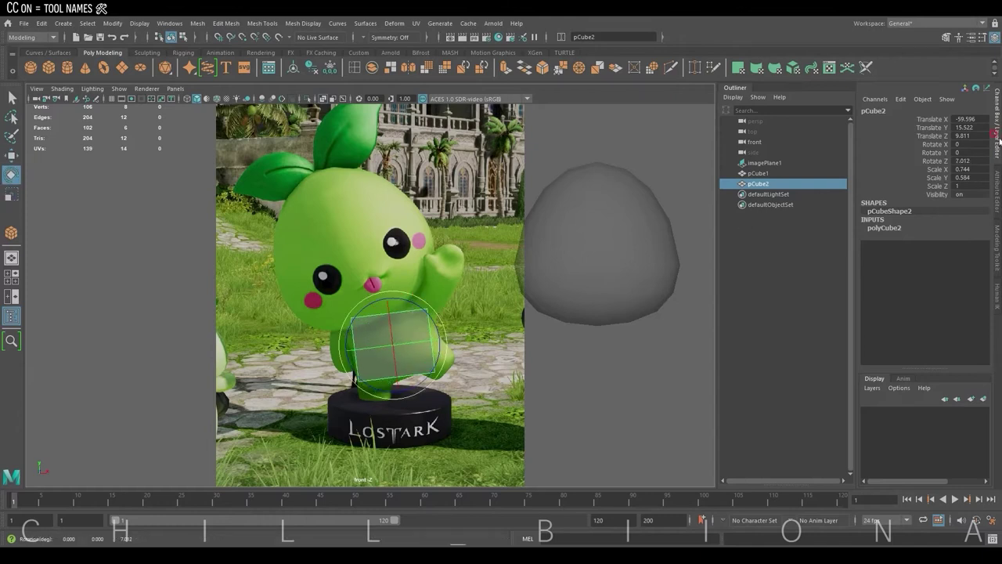
key(ctrl+z)
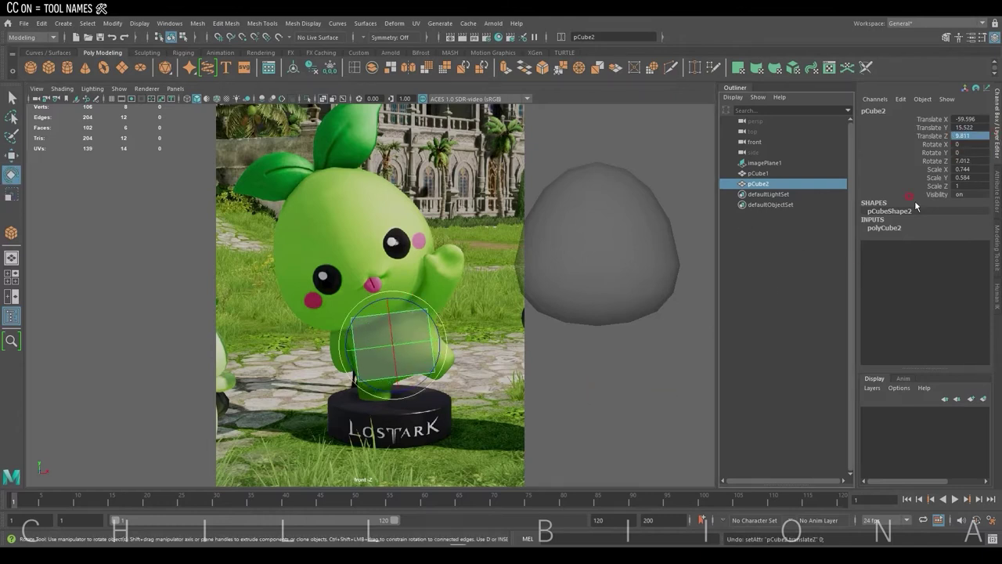
text(0)
key(Return)
key(w)
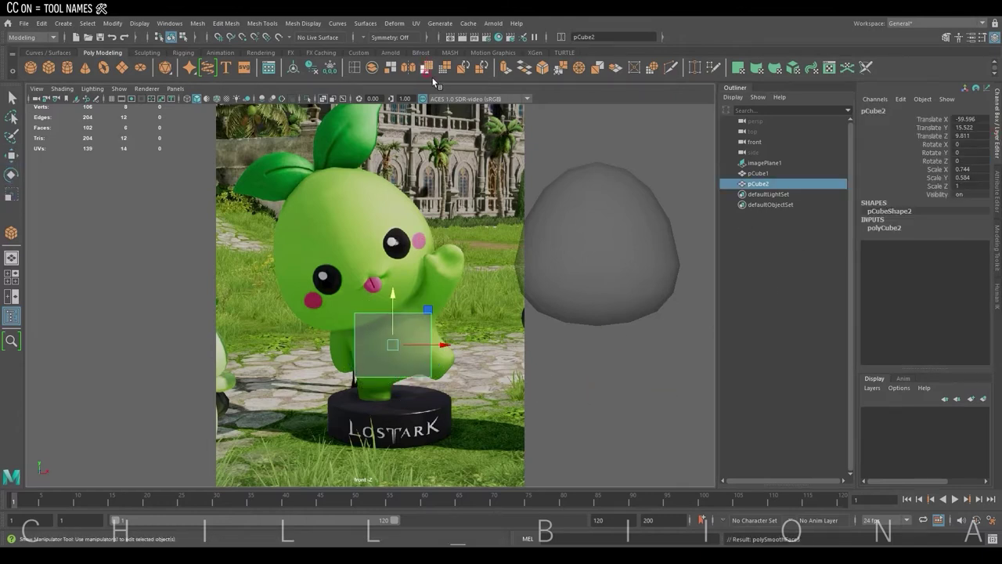
click(427, 68)
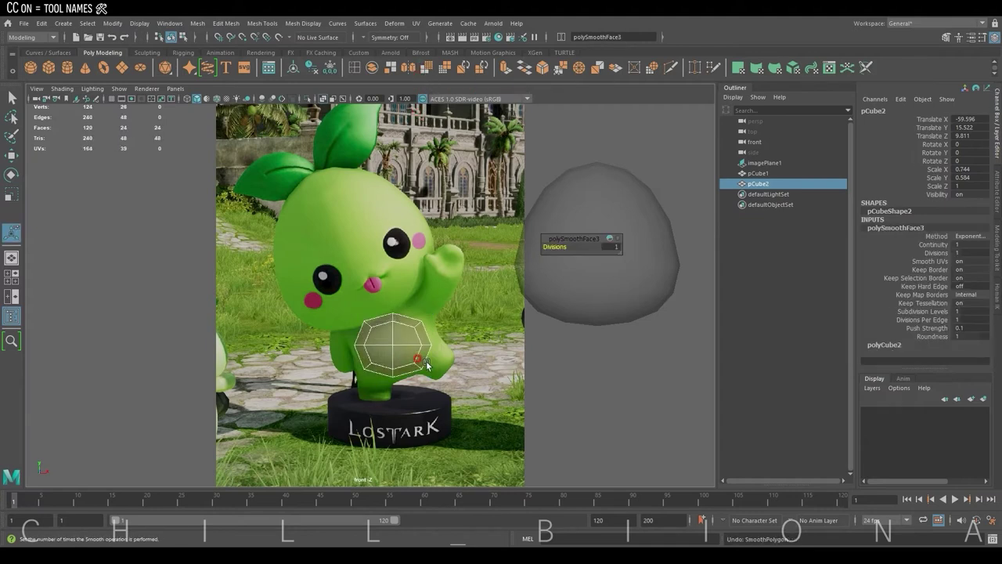
- Enlarge the new sphere and move it down beneath the egg
key(r)
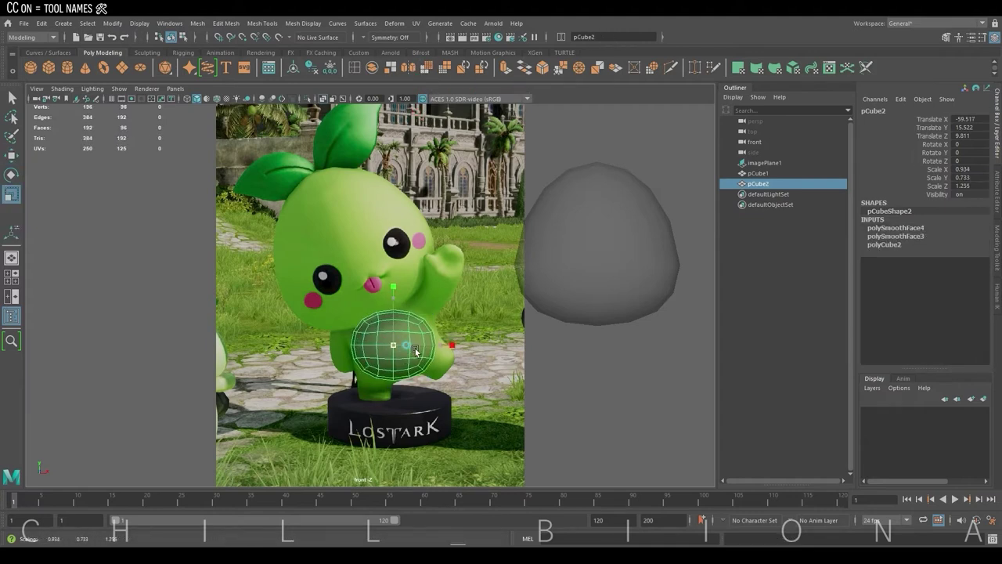
mouse_move(412, 348)
mouse_down()
mouse_move(593, 344)
mouse_move(593, 369)
mouse_up()
key(w)
shift+click(593, 333)
click(594, 333)
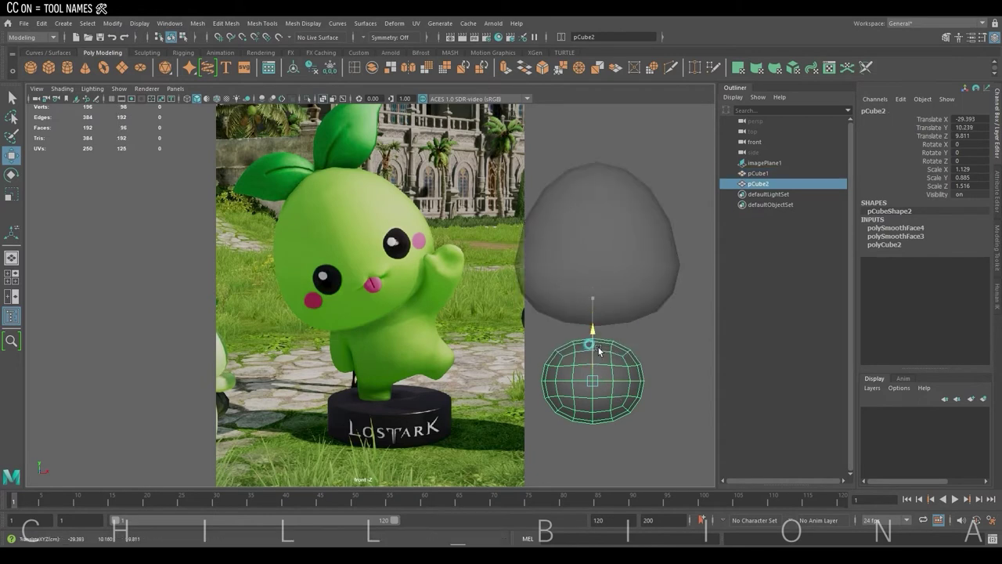
key(space)
key(space)
key(r)
mouse_move(522, 340)
alt+mouse_down()
mouse_move(273, 347)
mouse_move(428, 344)
mouse_move(327, 322)
alt+mouse_up()
- Show wireframe-on-shaded in front view and display the sphere's vertices
key(w)
key(4)
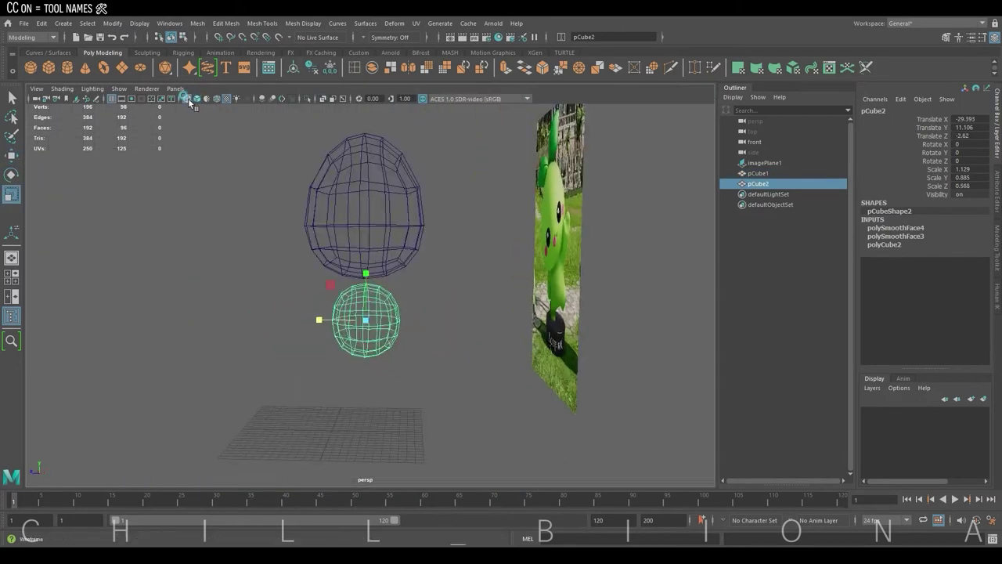
key(5)
alt+drag(454, 302, 531, 361)
scroll(531, 361, up, 3)
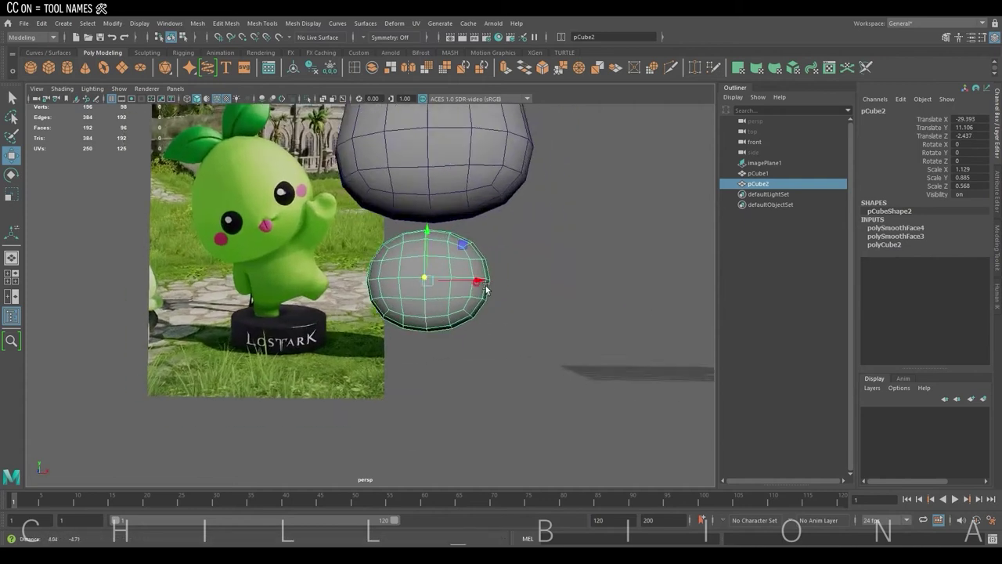
key(space)
key(space)
scroll(514, 249, up, 3)
key(F9)
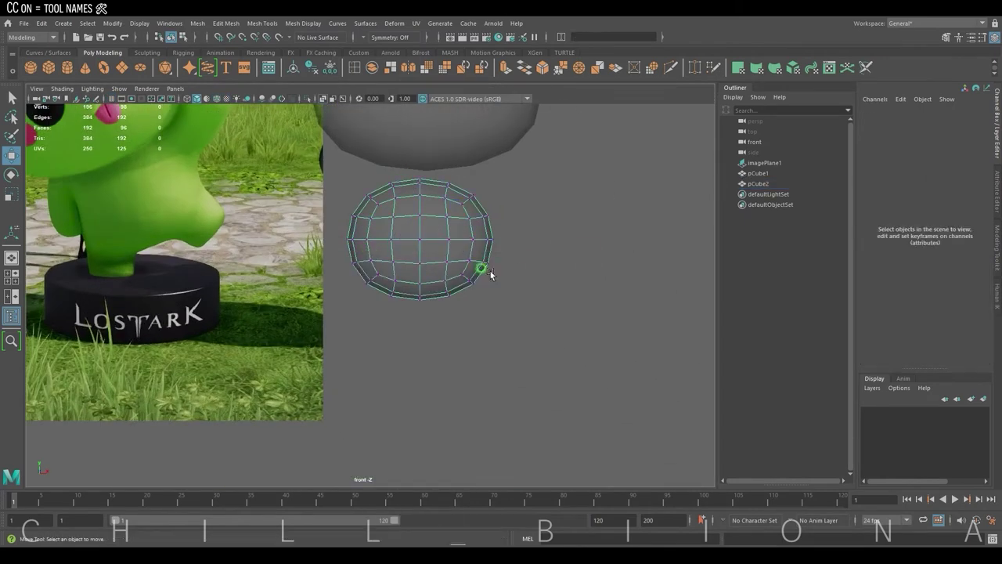
- Select the lowest vertex rows and scale them to flatten the sphere's bottom
drag(550, 323, 354, 290)
key(r)
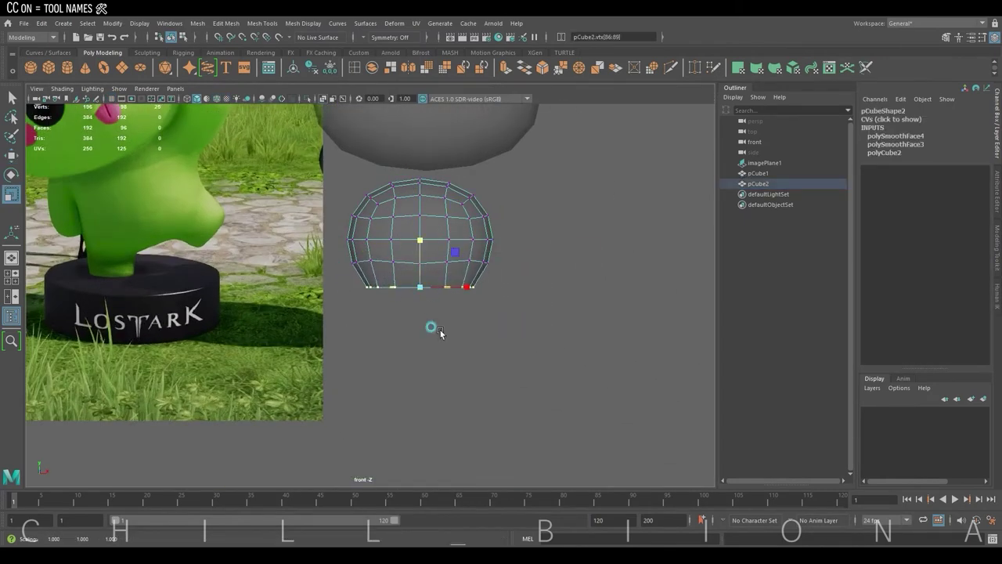
drag(508, 262, 508, 261)
key(r)
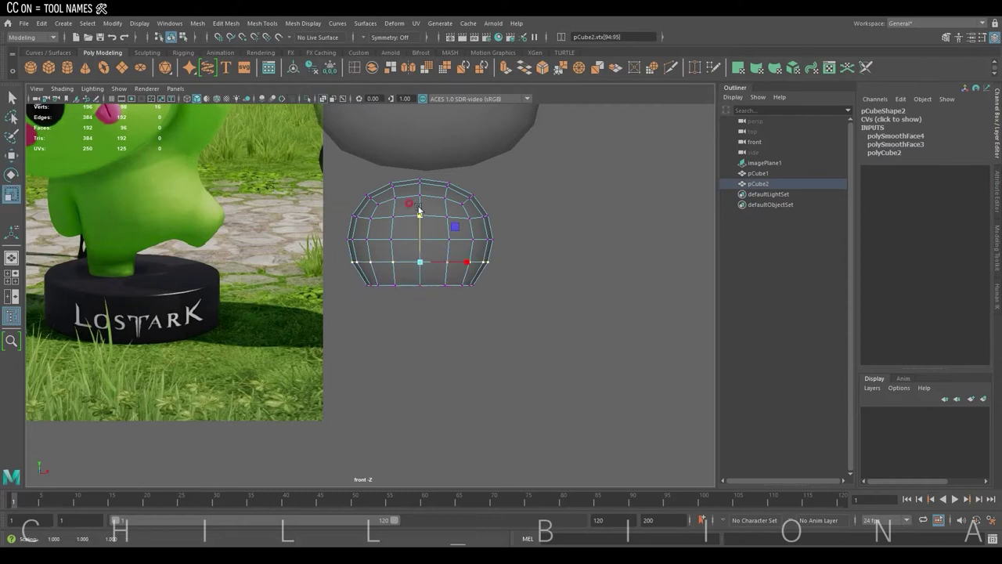
click(481, 190)
mouse_move(459, 202)
mouse_down()
mouse_move(504, 266)
mouse_move(466, 274)
mouse_move(506, 285)
mouse_up()
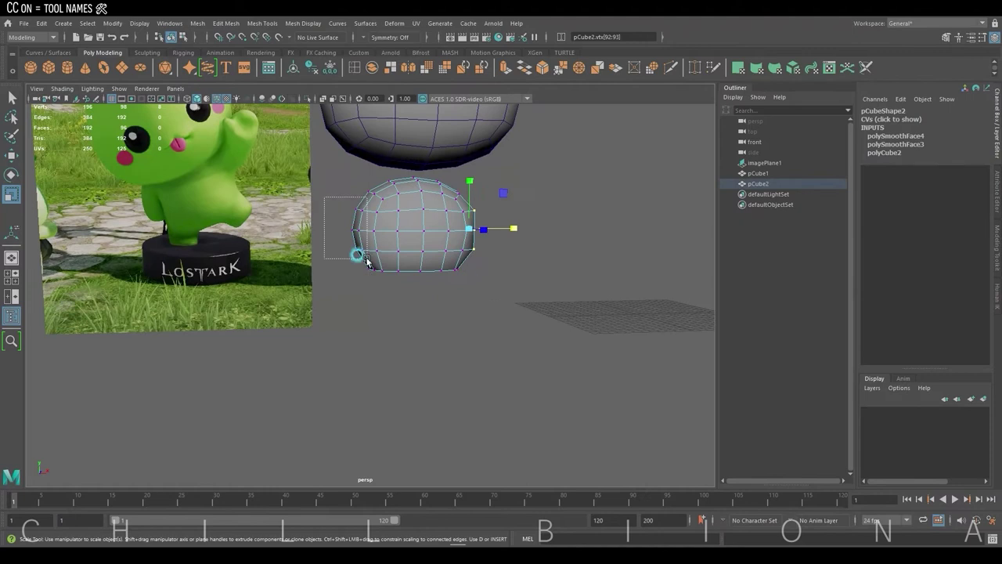
mouse_move(367, 261)
alt+mouse_down()
mouse_move(454, 287)
mouse_move(347, 264)
mouse_move(202, 308)
mouse_move(405, 223)
mouse_move(396, 229)
alt+mouse_up()
key(w)
alt+drag(459, 238, 506, 240)
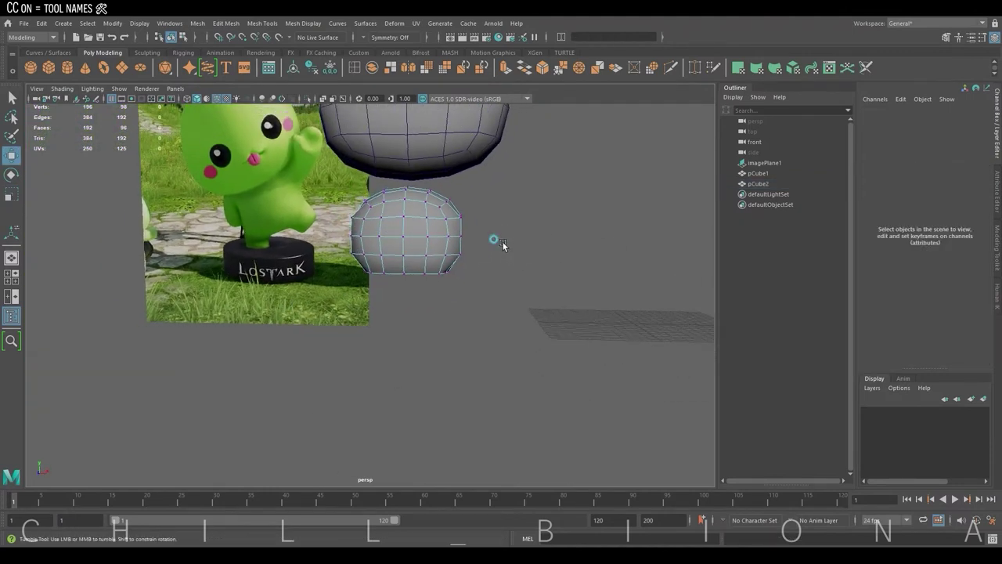
mouse_move(365, 219)
mouse_down()
mouse_move(361, 358)
mouse_move(337, 258)
mouse_up()
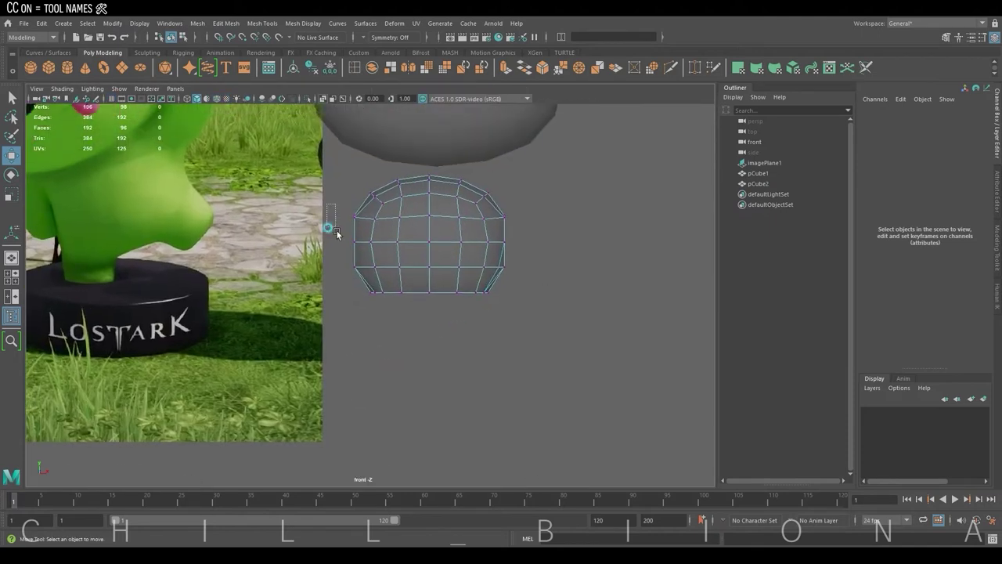
- Scale the side vertices inward to narrow the sphere
drag(321, 204, 368, 283)
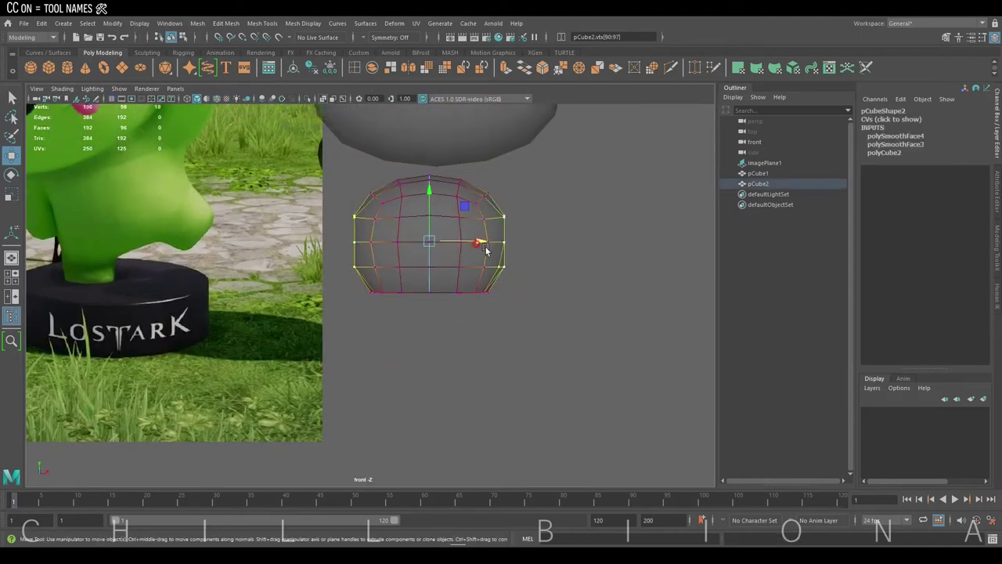
key(r)
drag(486, 249, 472, 242)
key(space)
key(space)
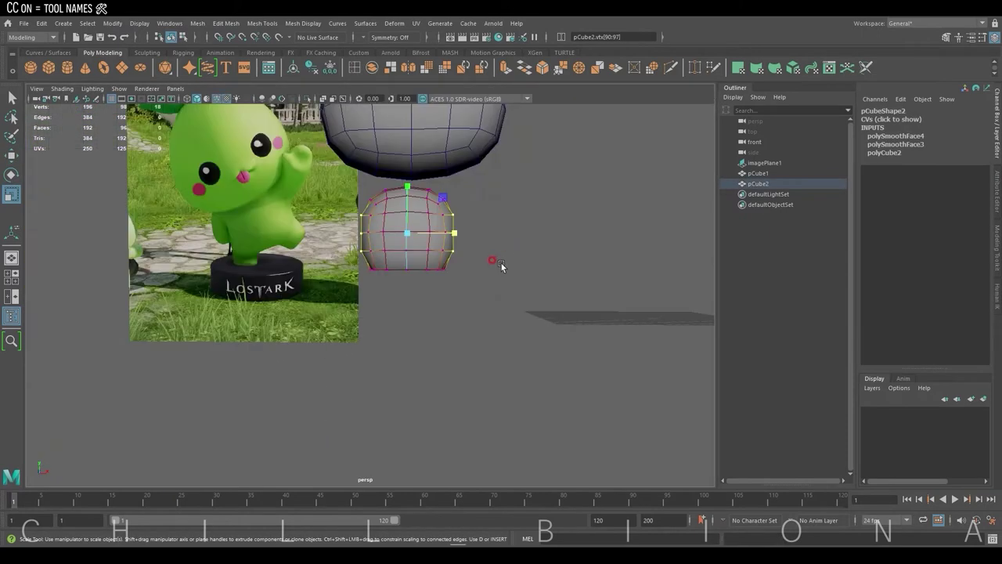
key(w)
- Pull the lower vertex rows inward in the perspective view
scroll(469, 266, up, 3)
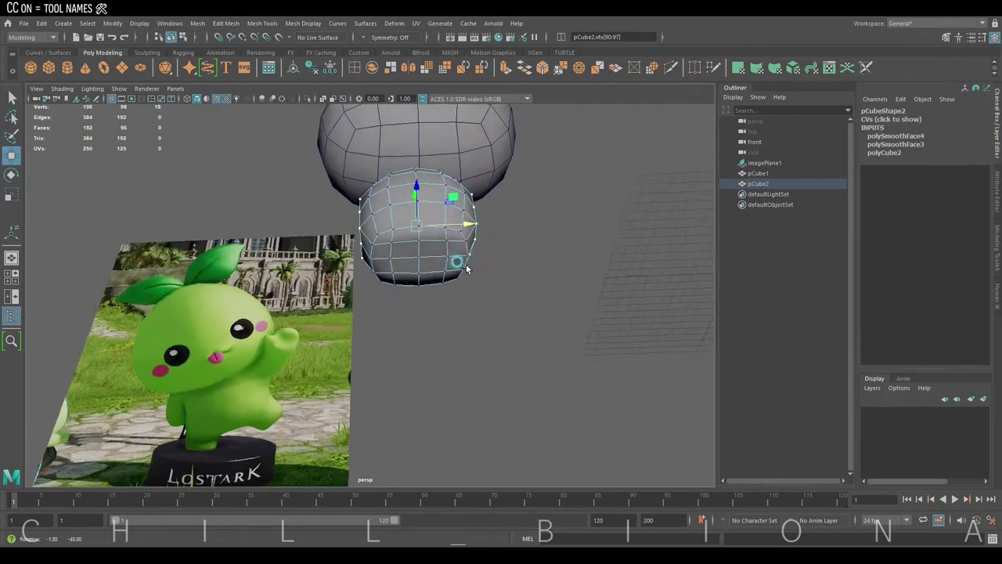
scroll(466, 264, up, 3)
scroll(463, 272, up, 3)
click(439, 220)
mouse_move(478, 269)
alt+mouse_down()
mouse_move(439, 221)
mouse_move(464, 216)
alt+mouse_up()
key(r)
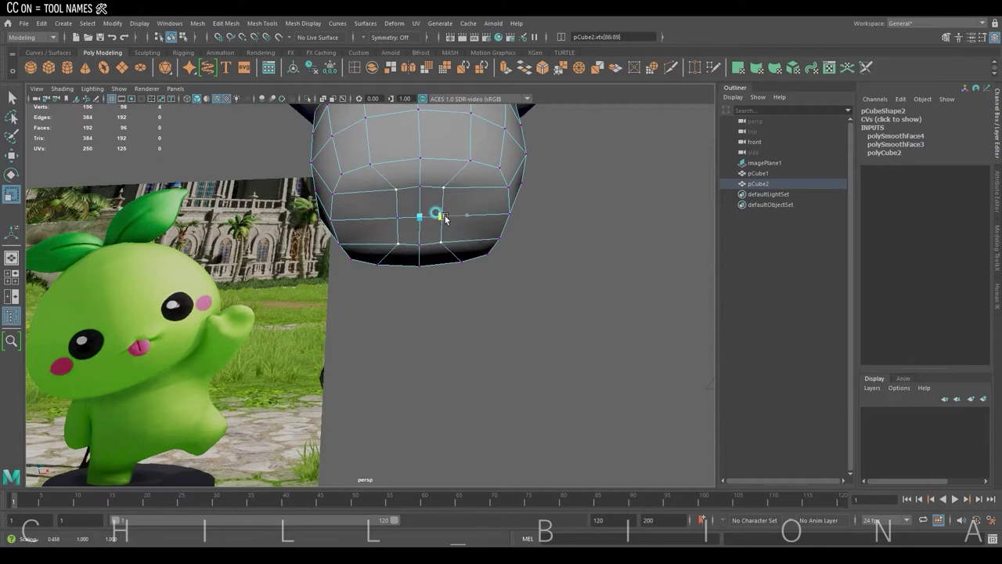
click(448, 213)
drag(448, 213, 470, 211)
- Extrude two underside face groups downward into short legs and adjust their bottom vertices
key(F11)
shift+click(376, 229)
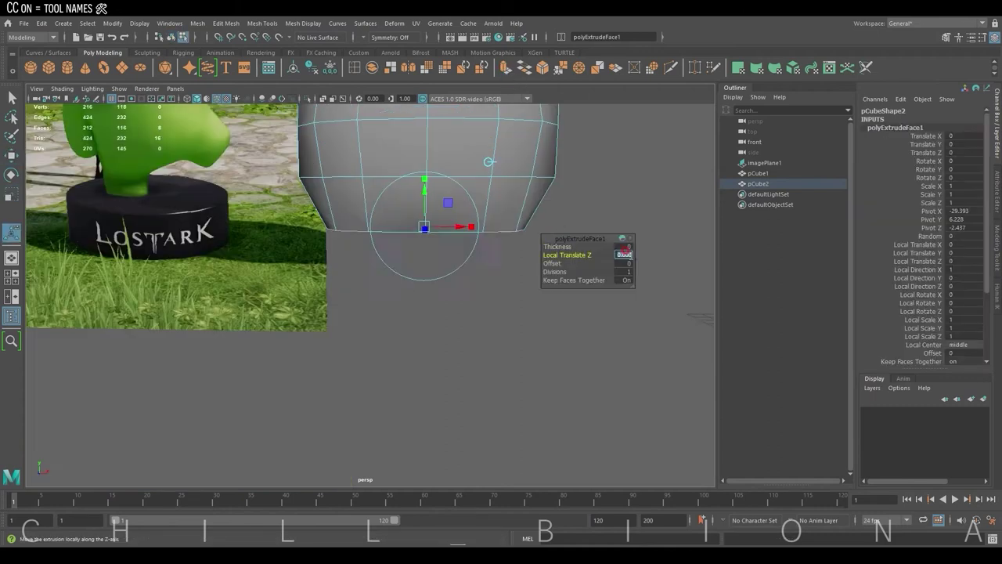
mouse_move(619, 255)
mouse_down()
mouse_move(629, 261)
mouse_move(481, 342)
mouse_move(382, 269)
mouse_up()
click(484, 364)
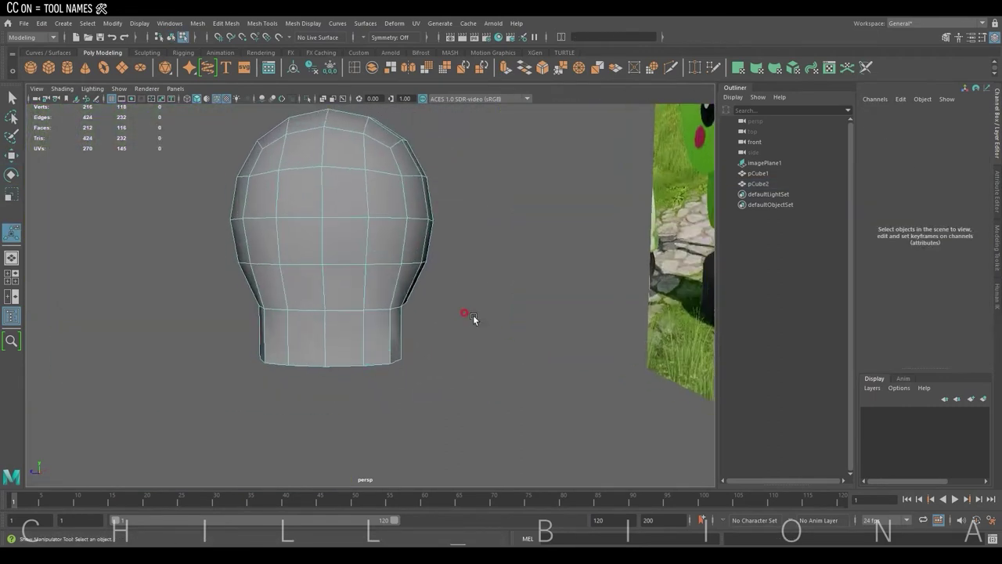
right_click(382, 269)
click(350, 270)
mouse_move(506, 324)
mouse_down()
mouse_move(339, 294)
mouse_move(497, 331)
mouse_move(463, 284)
mouse_move(439, 288)
mouse_move(403, 321)
mouse_move(481, 240)
mouse_move(486, 259)
mouse_move(540, 262)
mouse_up()
key(F8)
- Select a body edge and scale it to refine the leg area
right_drag(371, 209, 370, 179)
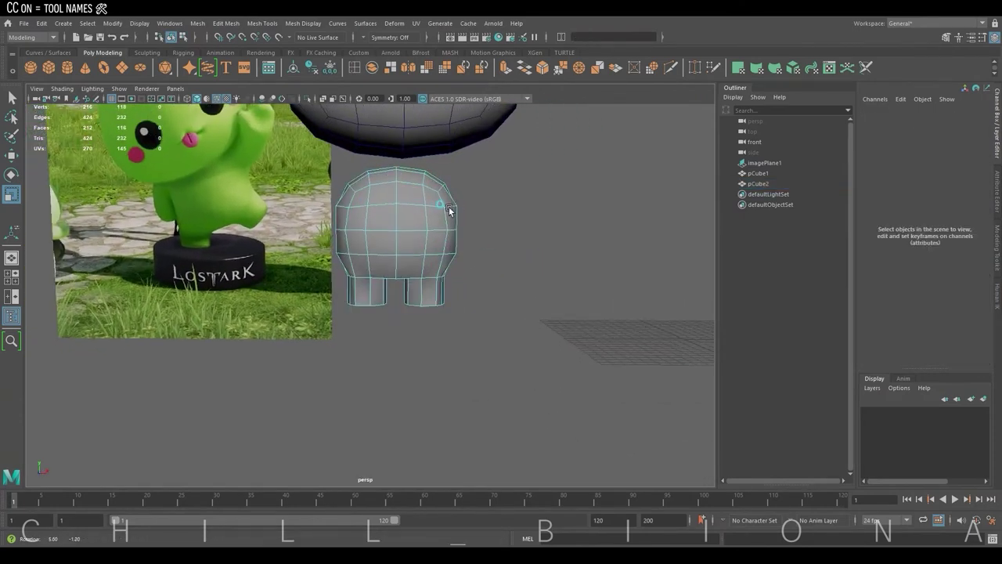
click(414, 205)
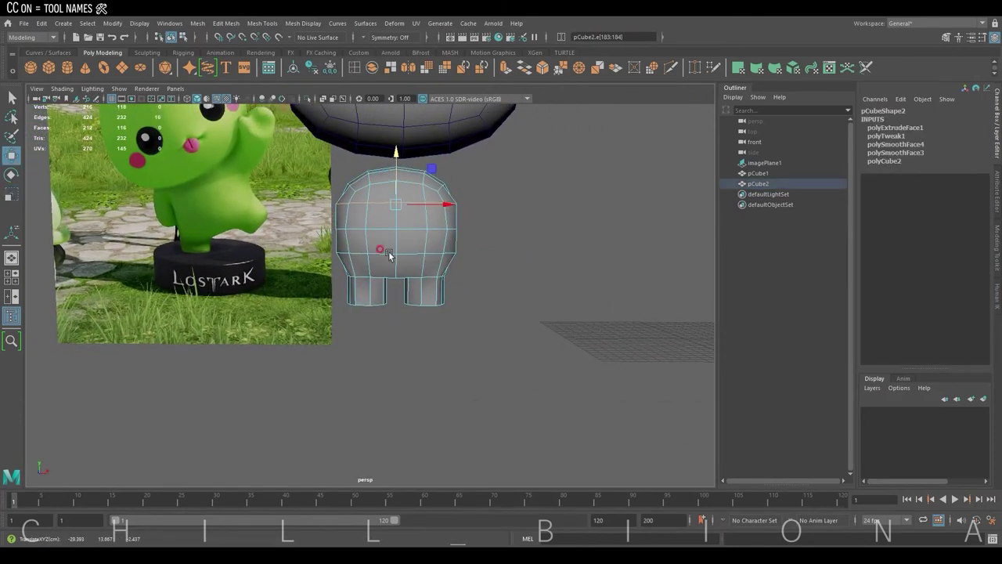
mouse_move(398, 261)
alt+mouse_down()
mouse_move(425, 257)
mouse_move(425, 289)
mouse_move(475, 285)
alt+mouse_up()
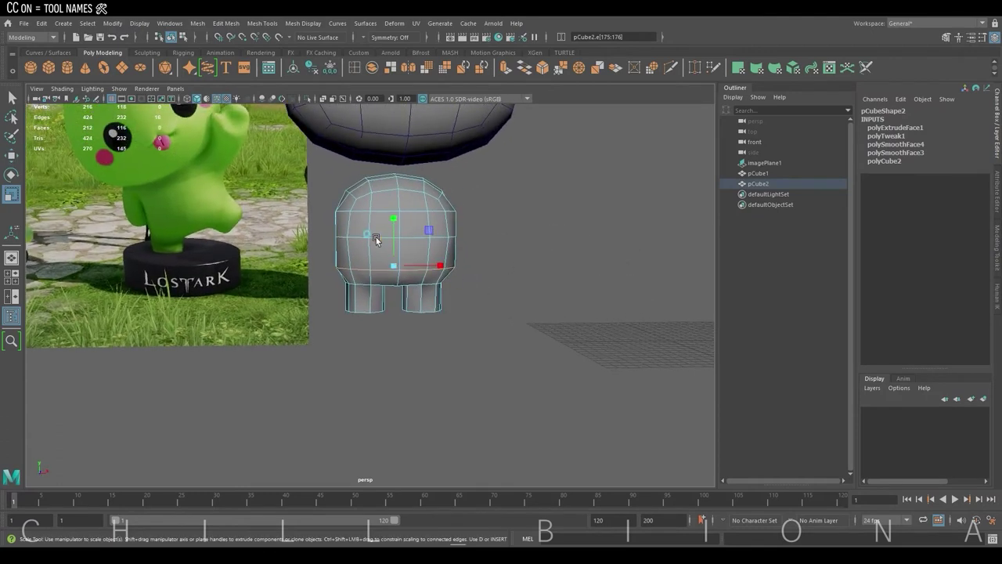
key(r)
mouse_move(394, 207)
alt+mouse_down()
mouse_move(415, 253)
mouse_move(374, 221)
alt+mouse_up()
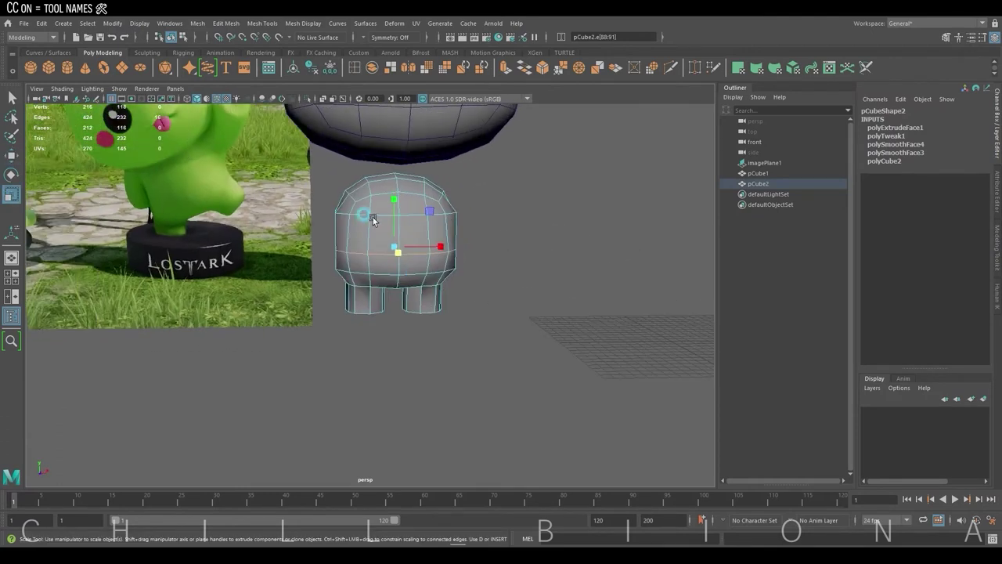
mouse_move(394, 176)
alt+mouse_down()
mouse_move(499, 208)
mouse_move(466, 217)
mouse_move(423, 196)
alt+mouse_up()
click(377, 68)
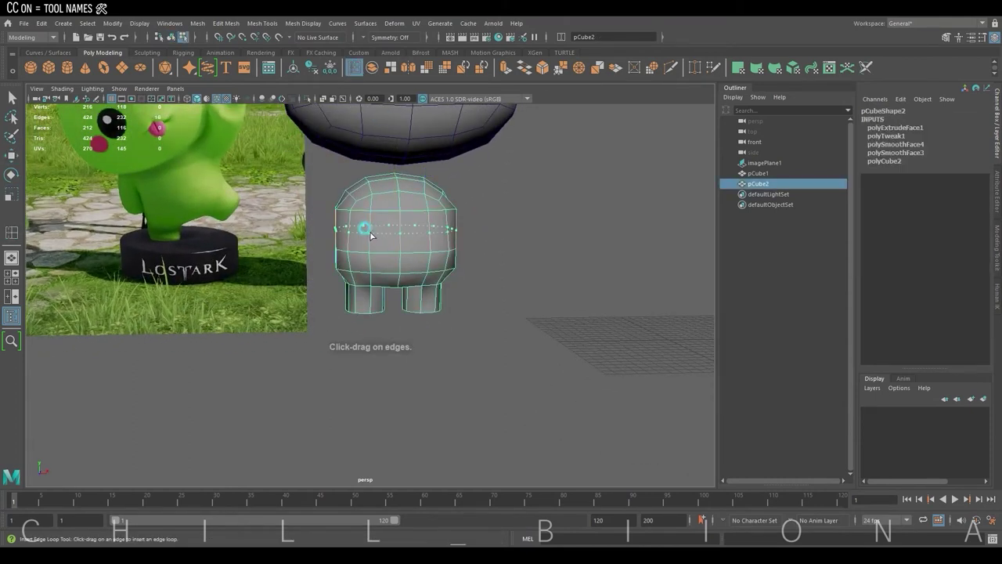
- Insert an edge loop around the lower body
click(372, 235)
mouse_move(371, 235)
alt+mouse_down()
mouse_move(519, 233)
mouse_move(341, 225)
alt+mouse_up()
key(w)
right_click(512, 201)
key(r)
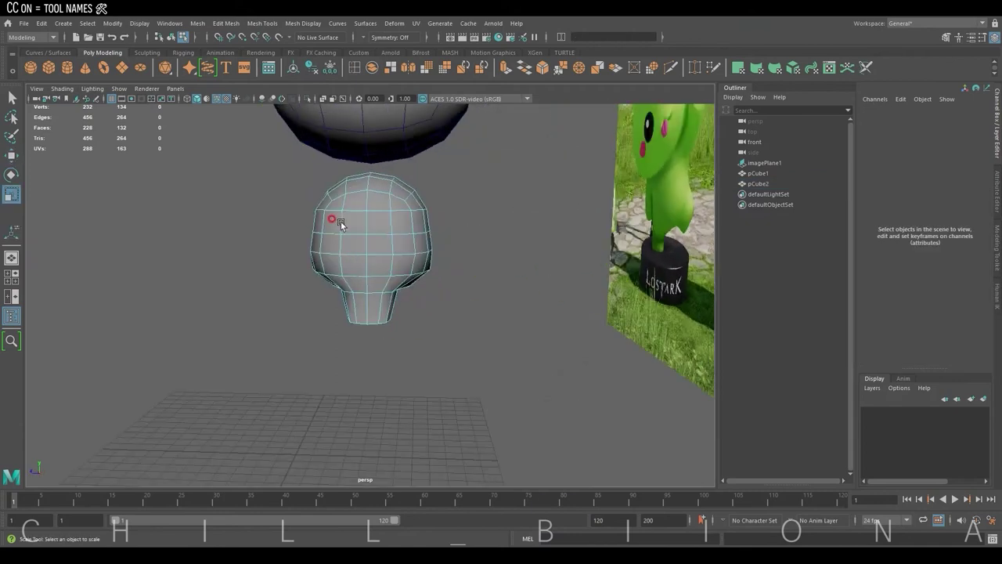
click(341, 225)
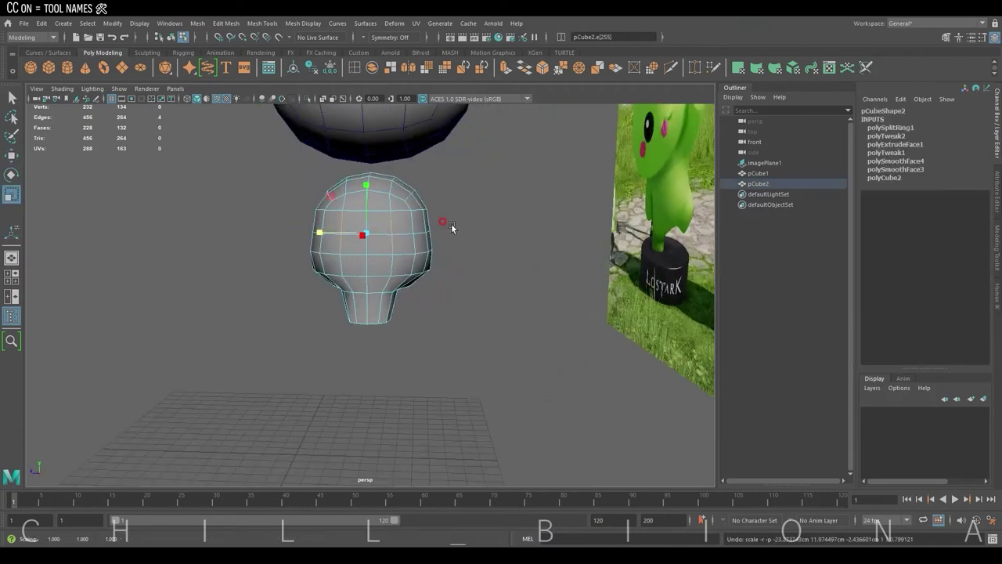
- Turn on Object X symmetry to mirror edits across the body
click(390, 37)
click(384, 56)
mouse_move(532, 237)
alt+mouse_down()
mouse_move(365, 239)
mouse_move(309, 227)
mouse_move(555, 225)
mouse_move(411, 225)
mouse_move(426, 229)
alt+mouse_up()
key(w)
- Turn symmetry off and extrude a face on the body's side
click(554, 225)
click(363, 35)
click(381, 42)
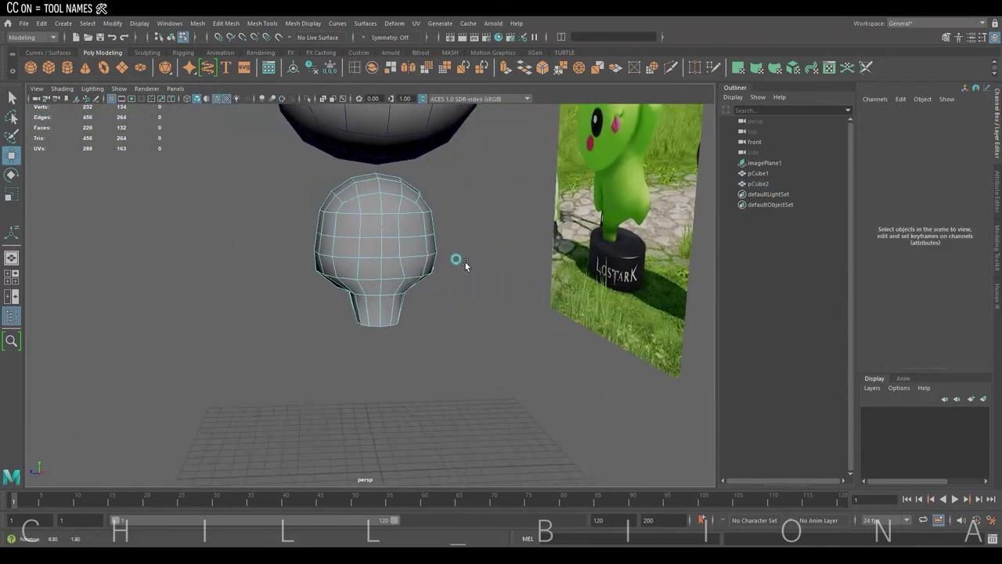
click(419, 231)
key(ctrl+e)
- Set the side extrusion length to 5 and angle the tail upward and outward
text(5)
key(Return)
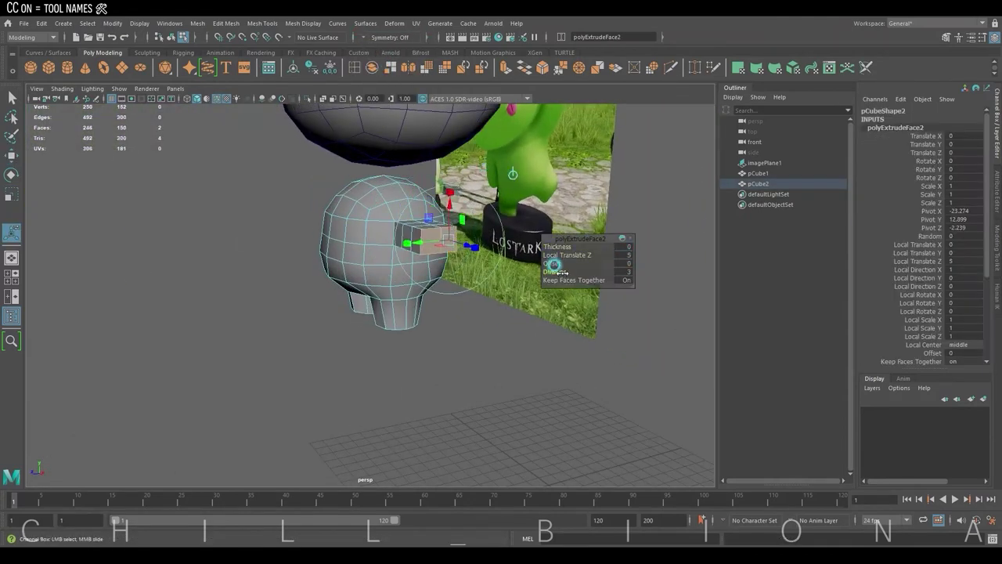
mouse_move(509, 194)
mouse_down()
mouse_move(518, 169)
mouse_move(527, 191)
mouse_up()
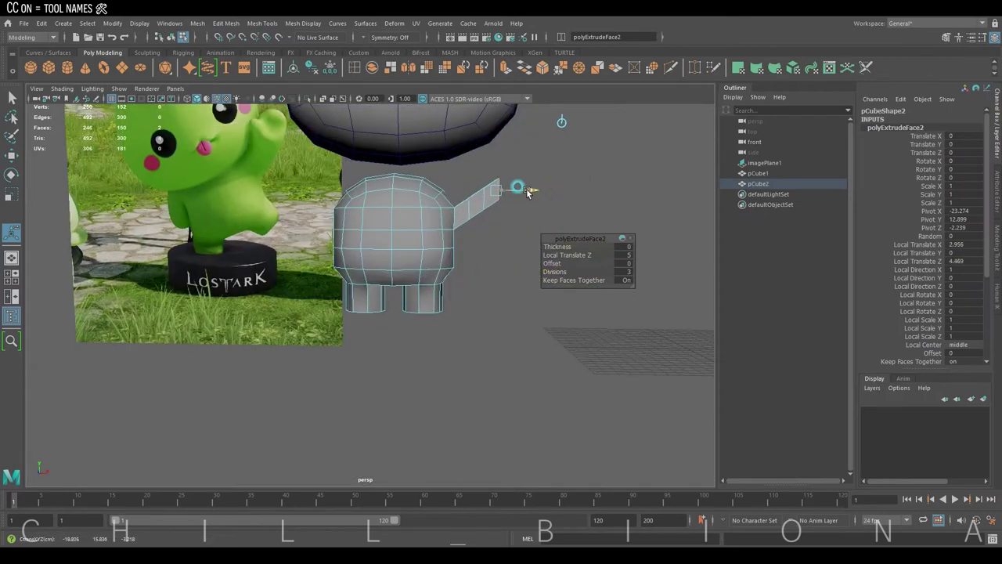
- Extrude two faces on the body's opposite side into a short snout stub
click(474, 253)
mouse_move(475, 253)
alt+mouse_down()
mouse_move(384, 257)
mouse_move(528, 269)
mouse_move(346, 217)
mouse_move(470, 156)
alt+mouse_up()
click(346, 217)
click(503, 68)
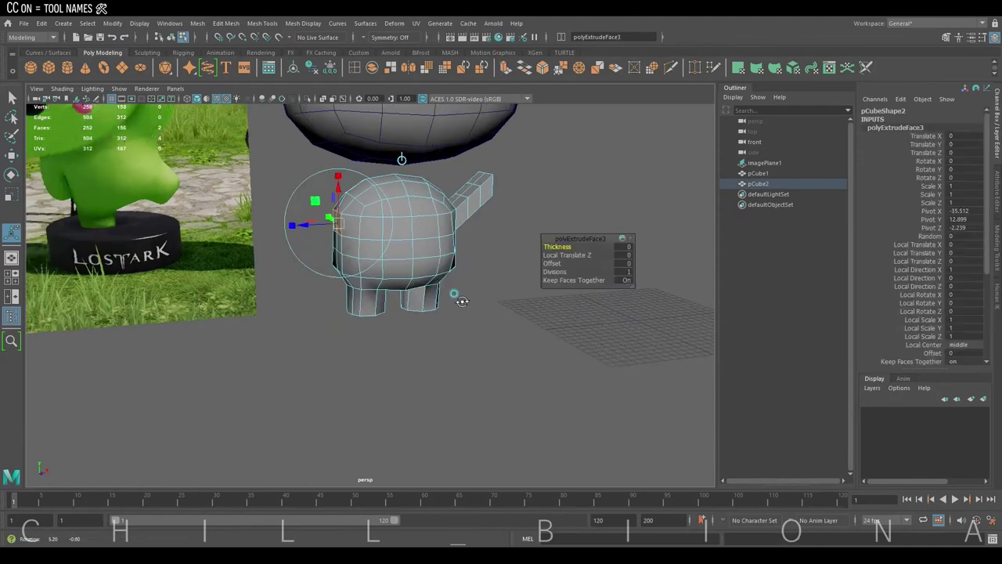
mouse_move(295, 224)
alt+mouse_down()
mouse_move(358, 320)
mouse_move(392, 298)
mouse_move(320, 261)
alt+mouse_up()
click(345, 224)
key(ctrl+e)
click(319, 262)
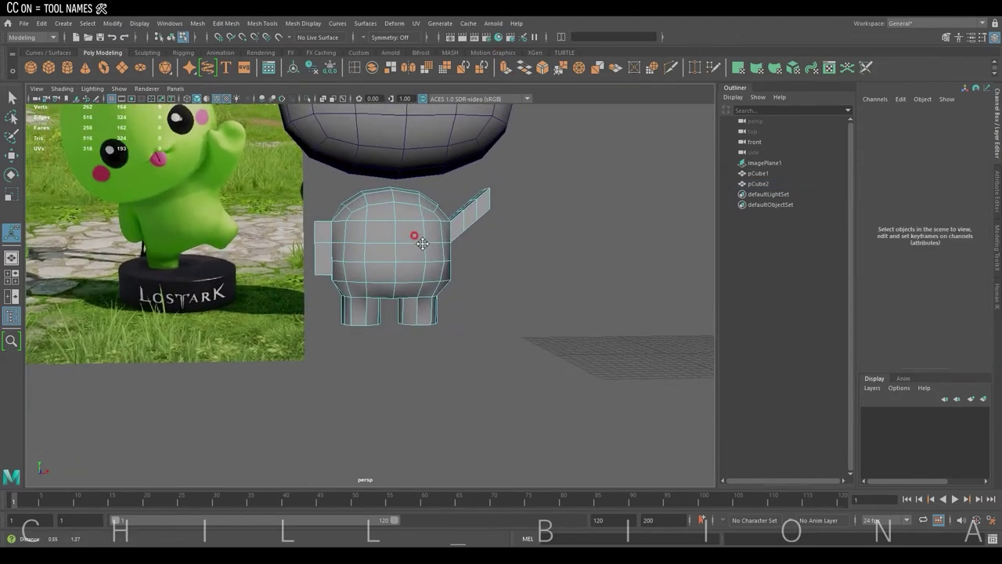
mouse_move(413, 232)
alt+mouse_down()
mouse_move(429, 247)
mouse_move(311, 217)
alt+mouse_up()
- Turn off smooth preview and insert a new edge loop on the body
right_drag(311, 218, 334, 234)
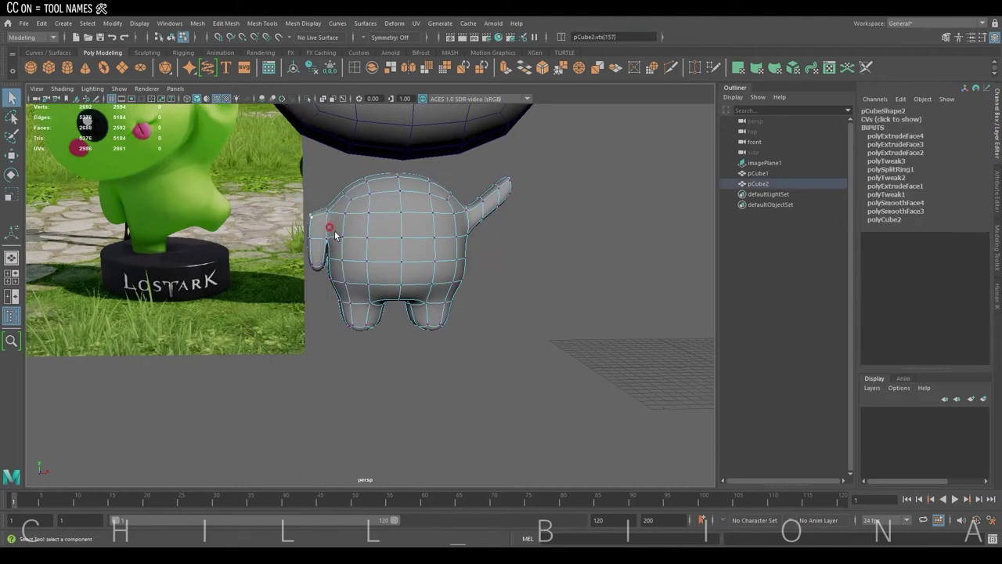
key(1)
alt+drag(313, 186, 308, 233)
right_drag(309, 233, 329, 219)
click(11, 174)
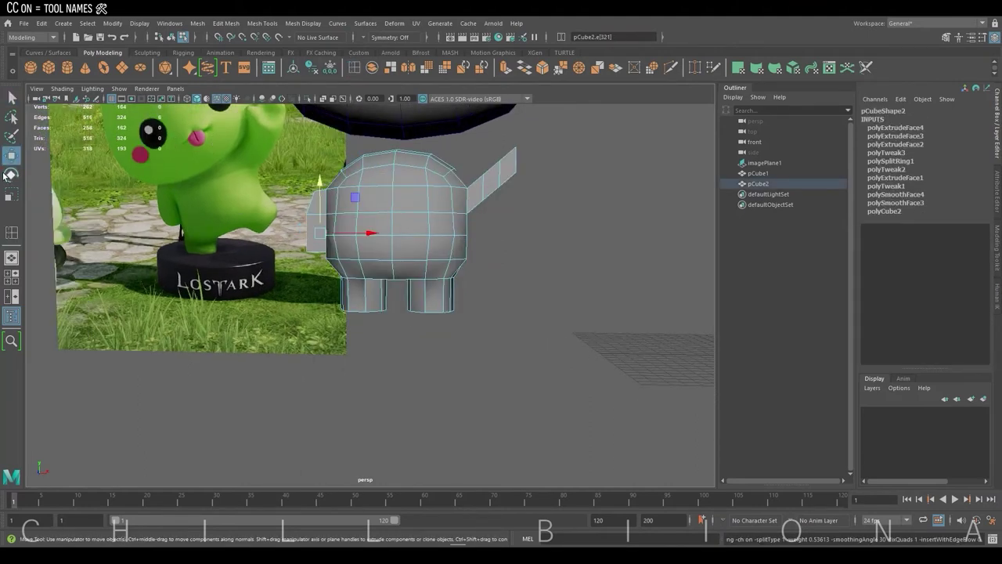
click(309, 234)
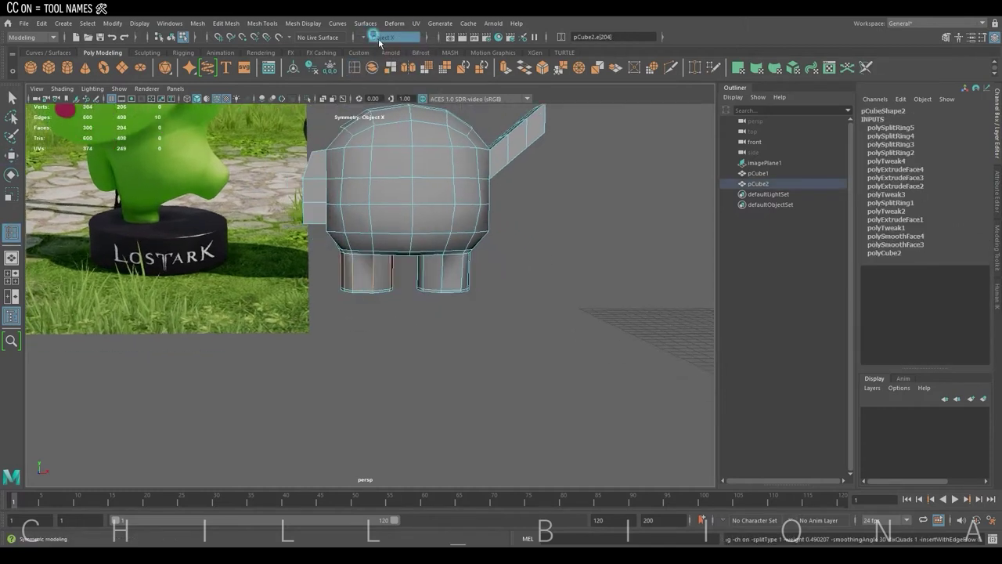
click(530, 280)
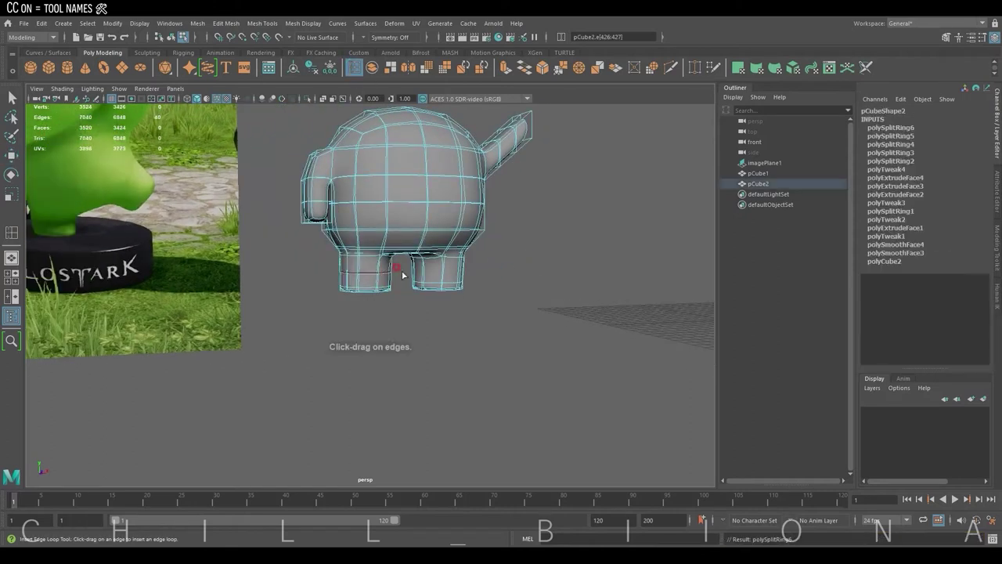
click(489, 295)
- Add another edge loop across the tail and slide it along the tail
click(12, 155)
click(407, 196)
alt+drag(407, 196, 450, 198)
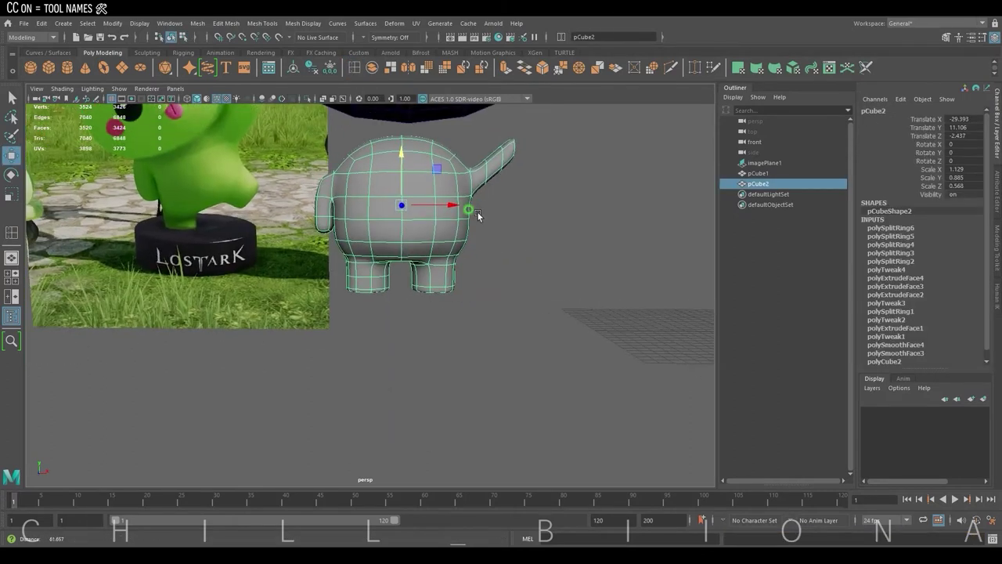
alt+middle_drag(450, 202, 447, 218)
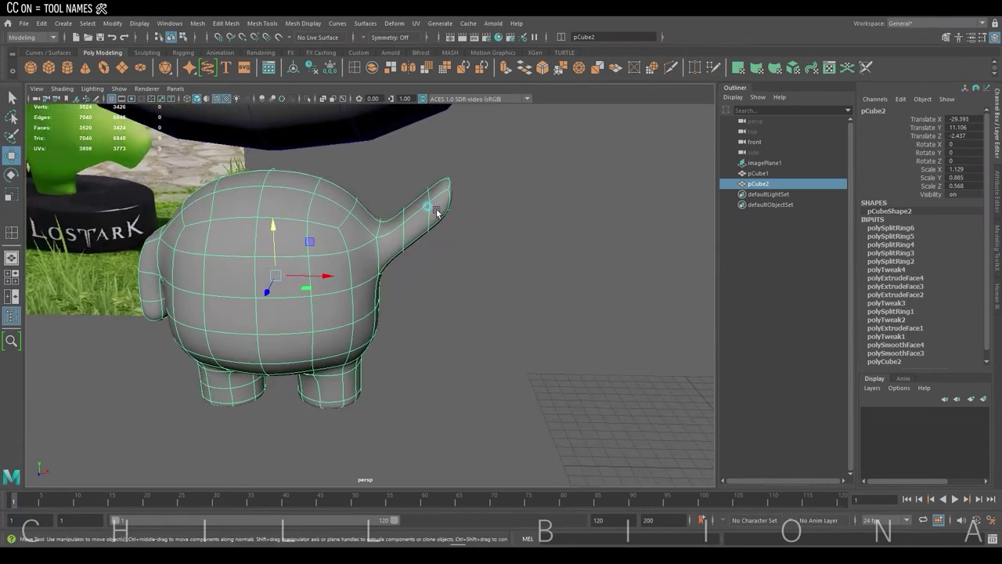
key(1)
shift+right_drag(437, 211, 421, 205)
click(423, 206)
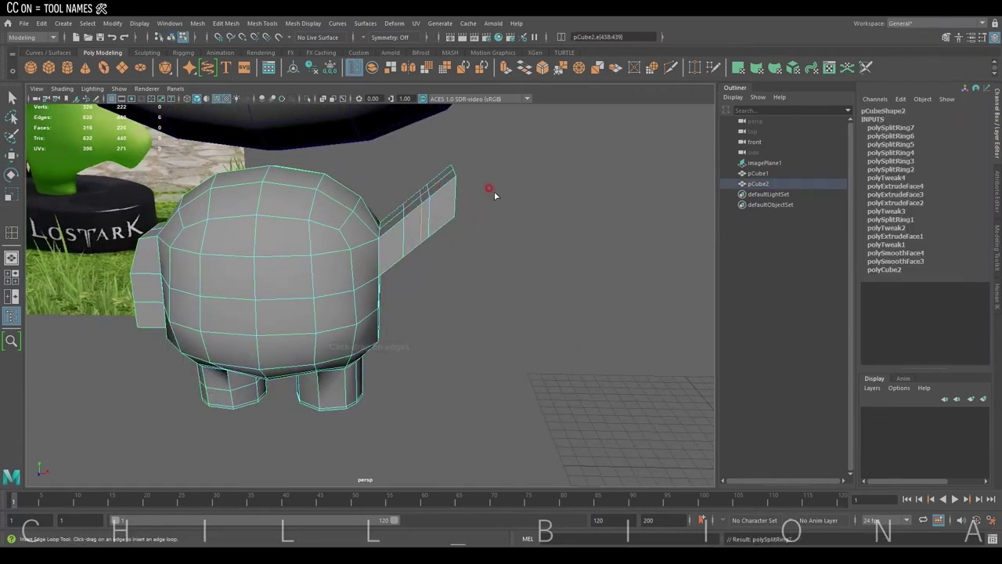
alt+middle_drag(494, 191, 506, 200)
key(ctrl+z)
- Extrude the tail-tip face into a flap and turn smooth preview back on
click(454, 196)
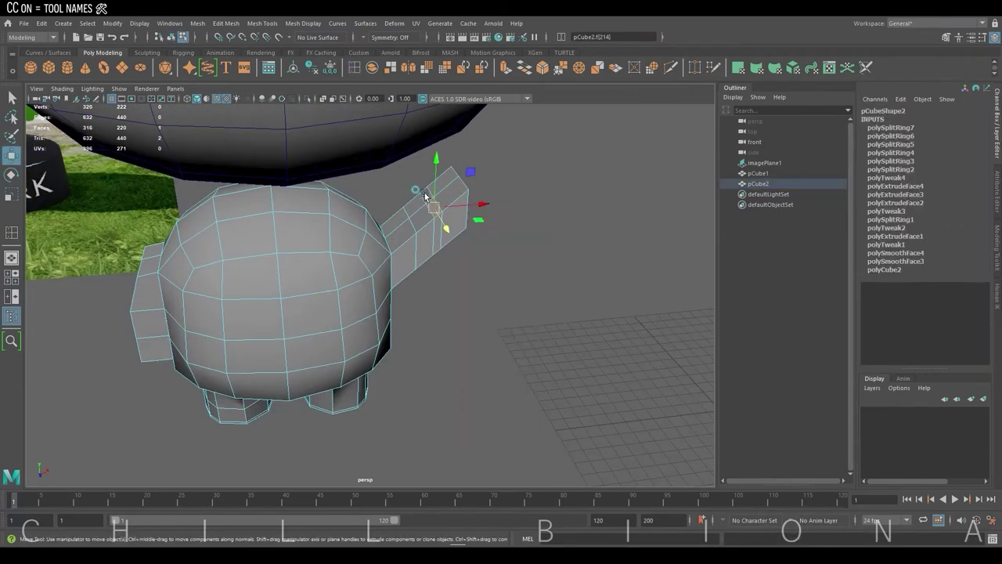
key(ctrl+e)
alt+drag(501, 249, 391, 172)
key(q)
key(3)
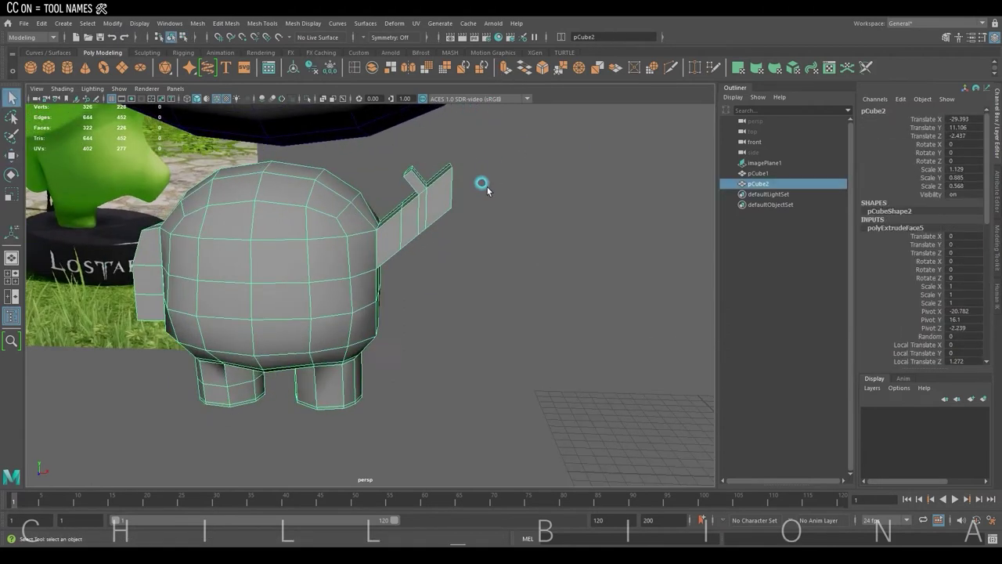
mouse_move(488, 187)
alt+mouse_down()
mouse_move(505, 214)
mouse_move(470, 217)
alt+mouse_up()
key(space)
- Raise the body over the reference image and scale it larger in the front view
drag(119, 370, 117, 349)
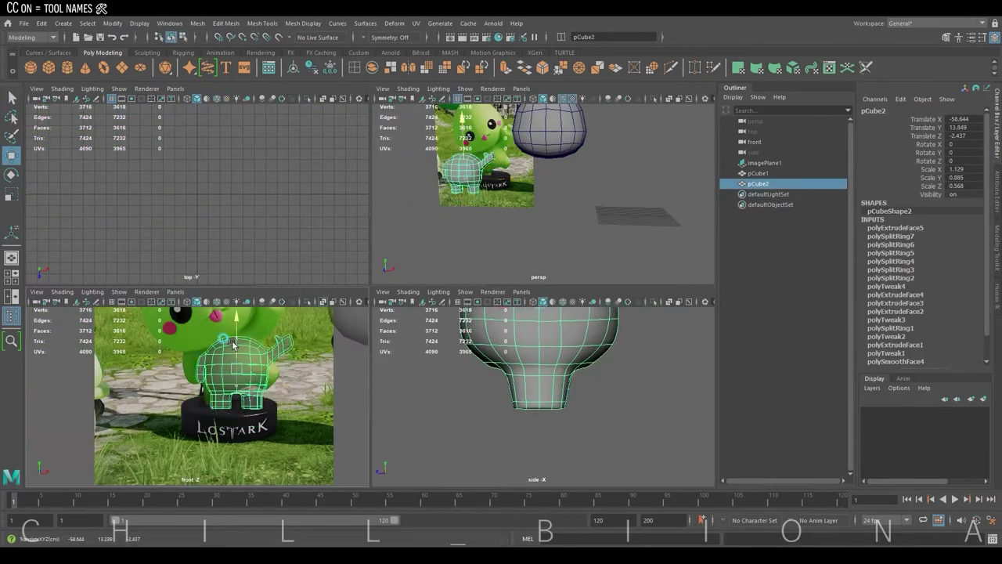
key(space)
scroll(416, 228, up, 5)
key(r)
mouse_move(416, 229)
mouse_down()
mouse_move(450, 229)
mouse_move(422, 188)
mouse_up()
key(e)
- Nudge the body upward and tilt it to about 20.356° on Z to match the reference
scroll(430, 187, down, 3)
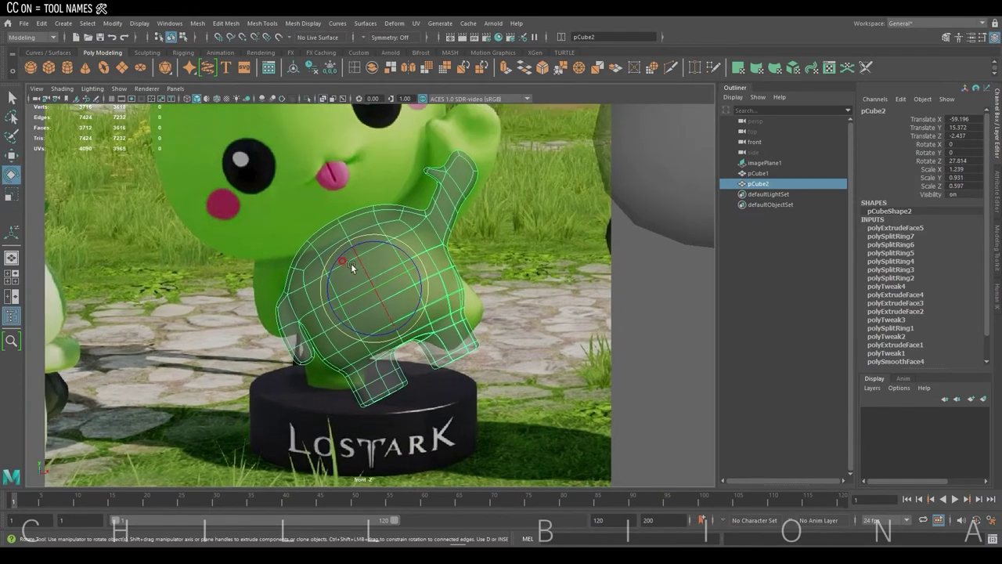
key(w)
scroll(351, 263, up, 2)
mouse_move(390, 278)
mouse_down()
mouse_move(382, 269)
mouse_move(401, 265)
mouse_up()
key(r)
key(e)
drag(395, 220, 396, 220)
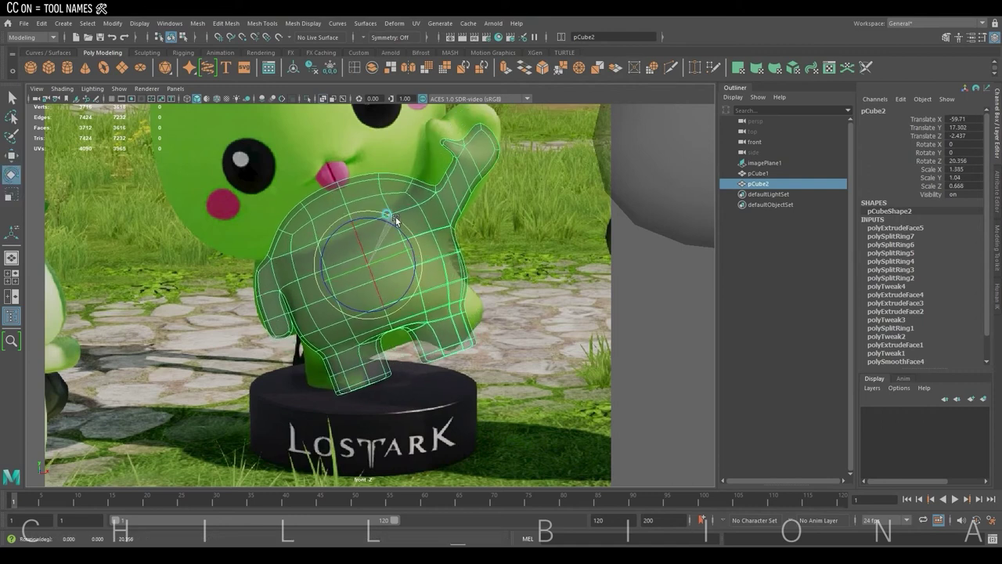
key(w)
- Move and rotate the foot vertices upright, then turn off soft selection
alt+middle_drag(352, 325, 345, 269)
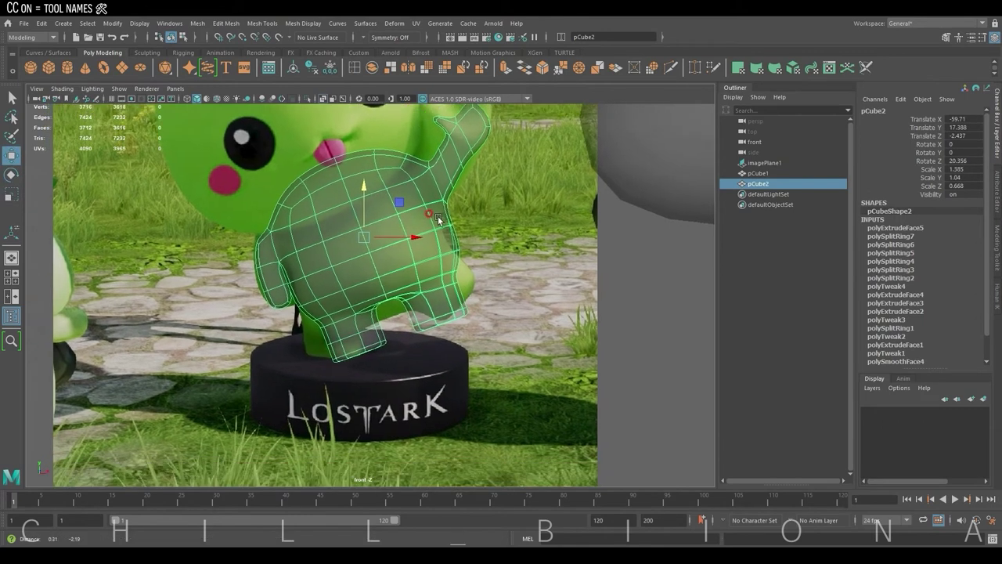
right_drag(344, 270, 307, 273)
mouse_move(290, 266)
mouse_down()
mouse_move(376, 333)
mouse_move(391, 301)
mouse_move(387, 263)
mouse_up()
key(e)
key(w)
key(b)
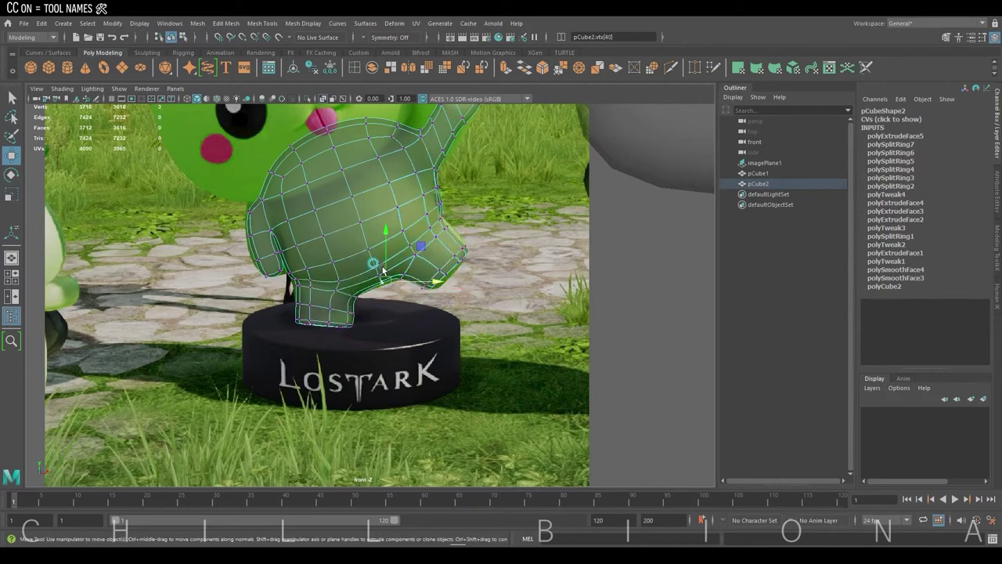
- Rotate the tip vertex loop and move the arm and torso vertices onto the reference outline
scroll(466, 215, up, 1)
drag(387, 317, 479, 231)
key(e)
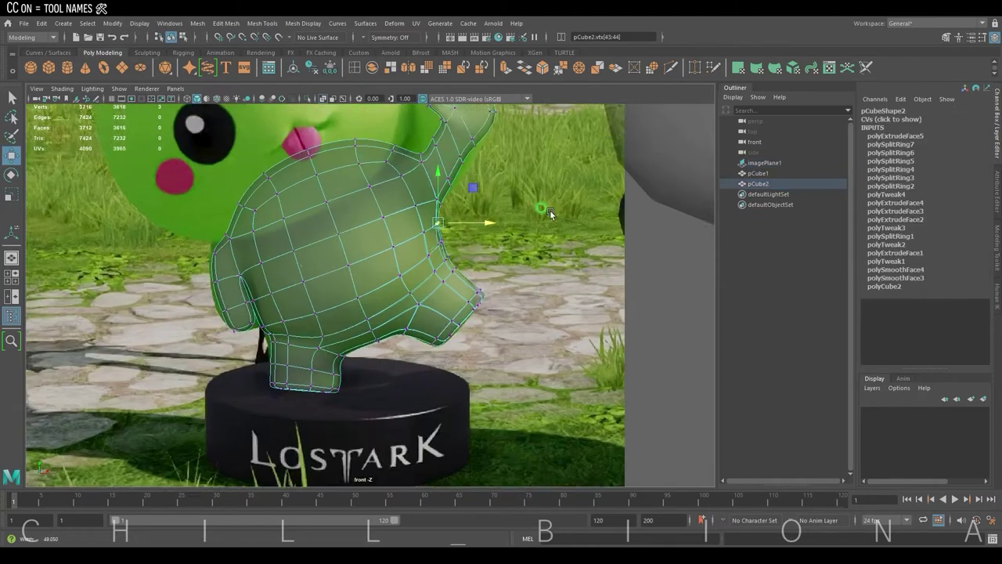
scroll(551, 214, up, 2)
drag(384, 286, 415, 301)
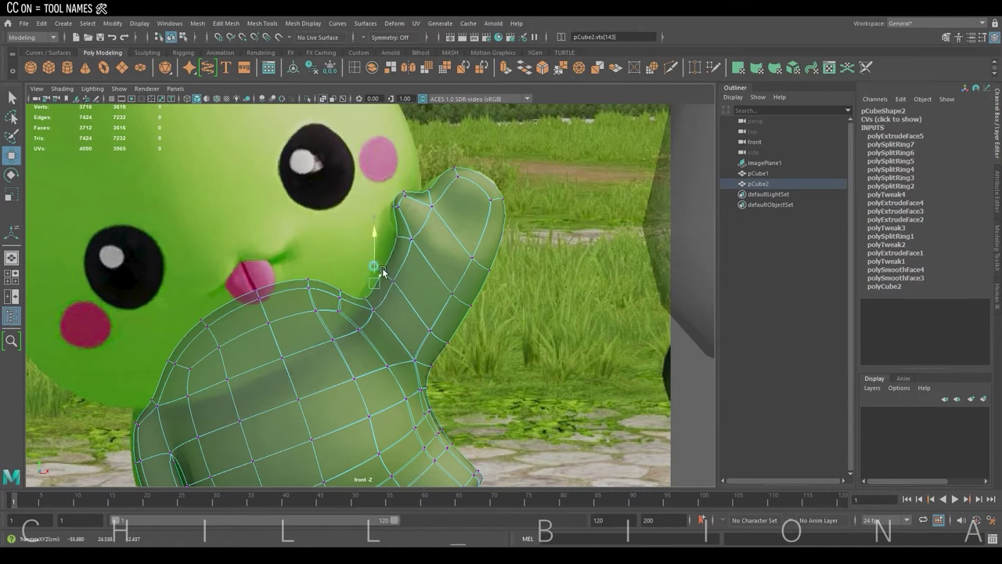
click(402, 218)
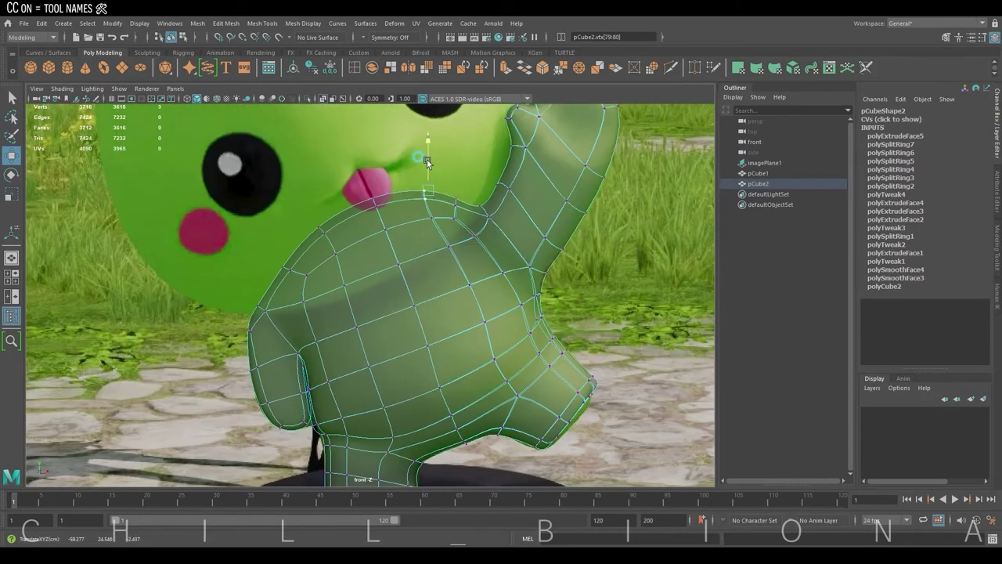
scroll(418, 199, down, 5)
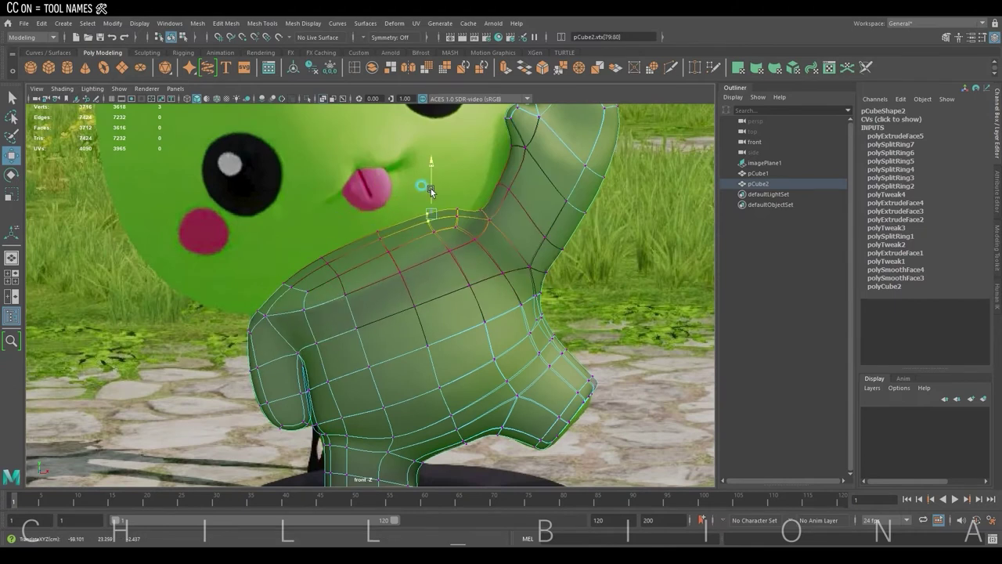
key(F8)
key(space)
key(space)
- Frame the body and flatten it front to back to Scale Z 0.462
key(f)
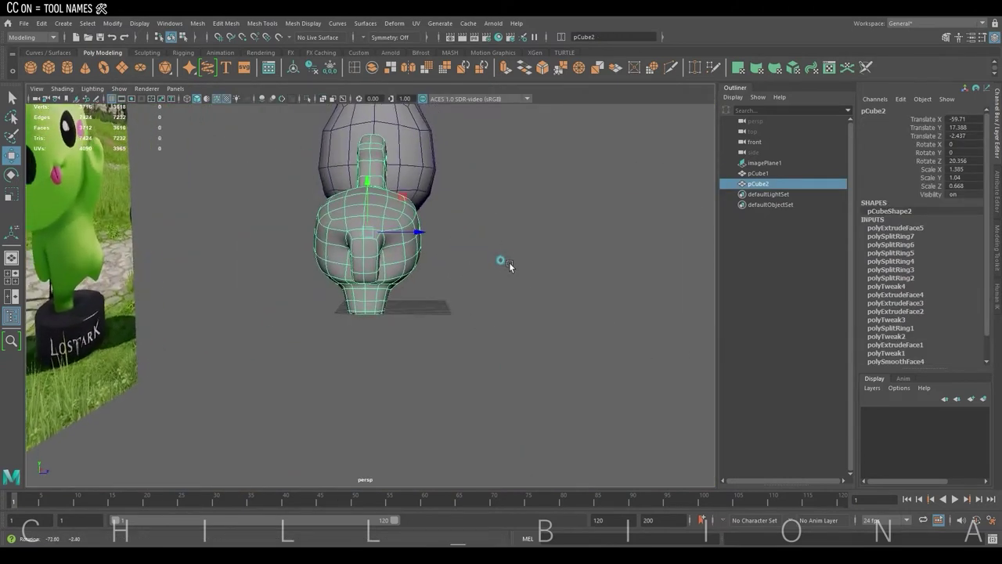
key(r)
mouse_move(509, 261)
alt+mouse_down()
mouse_move(413, 220)
mouse_move(472, 231)
alt+mouse_up()
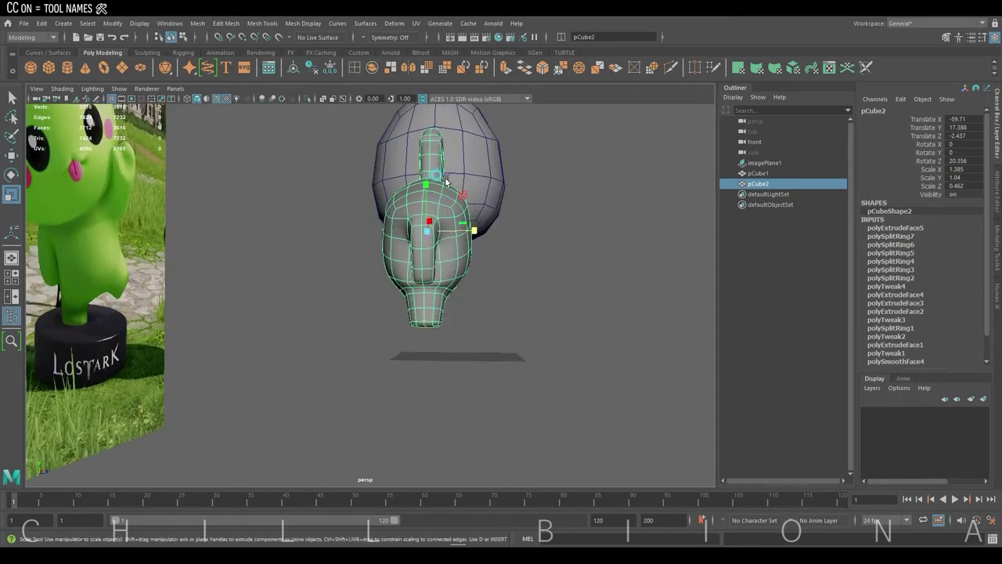
- Select the arm edges with a soft selection falloff radius of 2.06
key(F10)
click(453, 192)
key(b)
drag(442, 229, 396, 225)
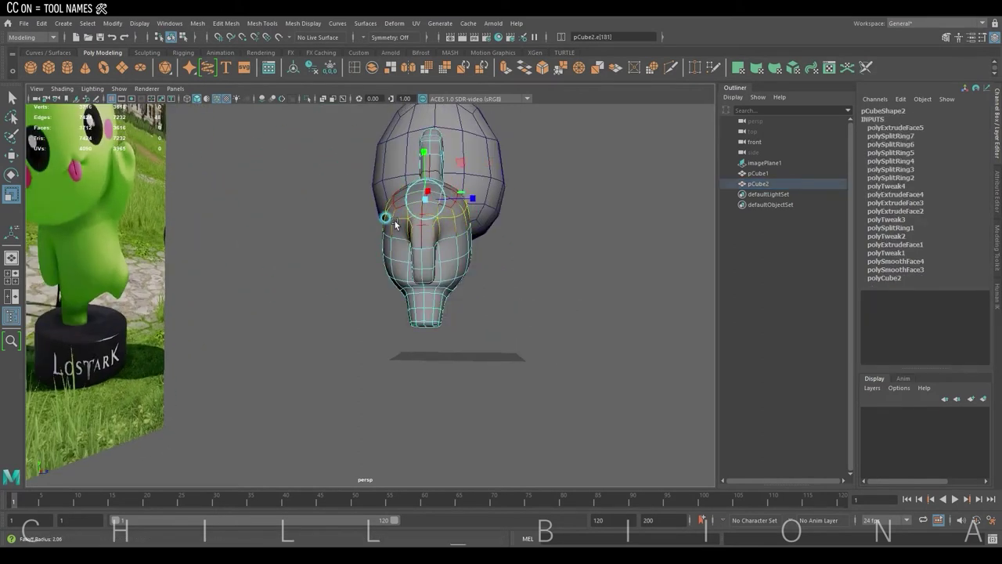
alt+drag(471, 200, 471, 235)
click(471, 235)
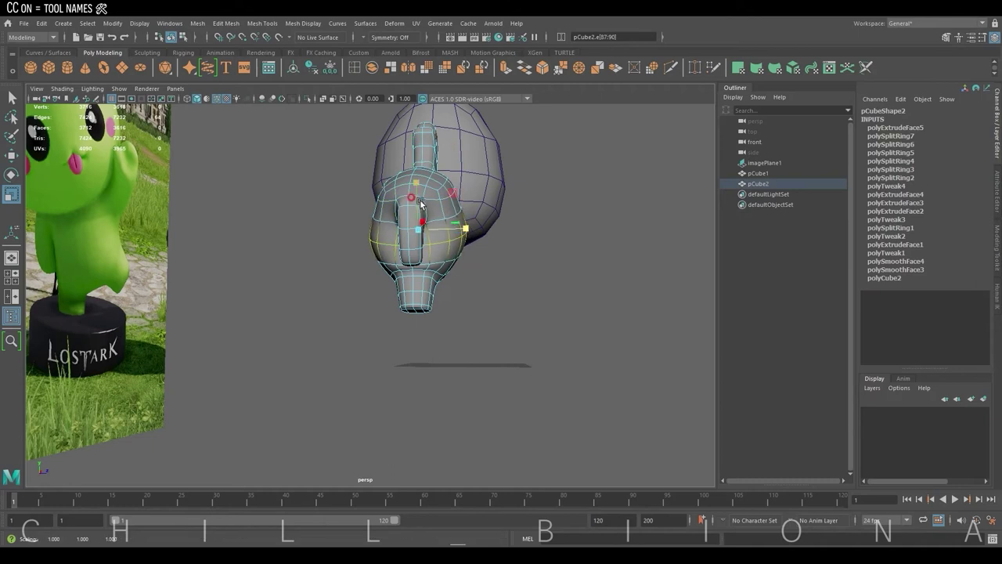
mouse_move(419, 209)
alt+mouse_down()
mouse_move(465, 255)
mouse_move(432, 246)
mouse_move(451, 195)
mouse_move(462, 251)
alt+mouse_up()
- Scale the arm edges and extrude the arm-tip face to start the hand
key(r)
right_drag(427, 227, 459, 208)
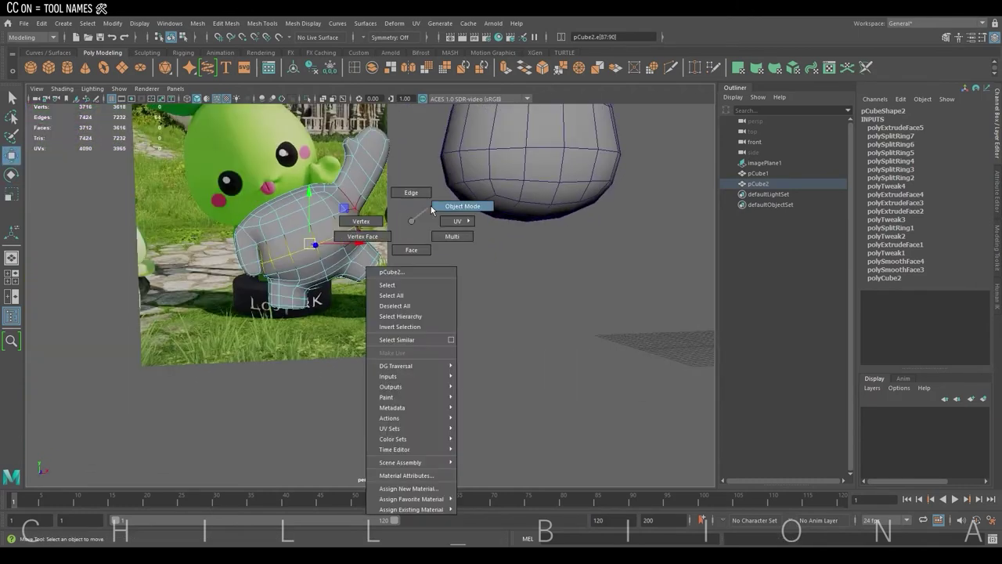
mouse_move(459, 208)
alt+mouse_down()
mouse_move(424, 245)
mouse_move(405, 210)
alt+mouse_up()
scroll(405, 210, up, 5)
click(466, 191)
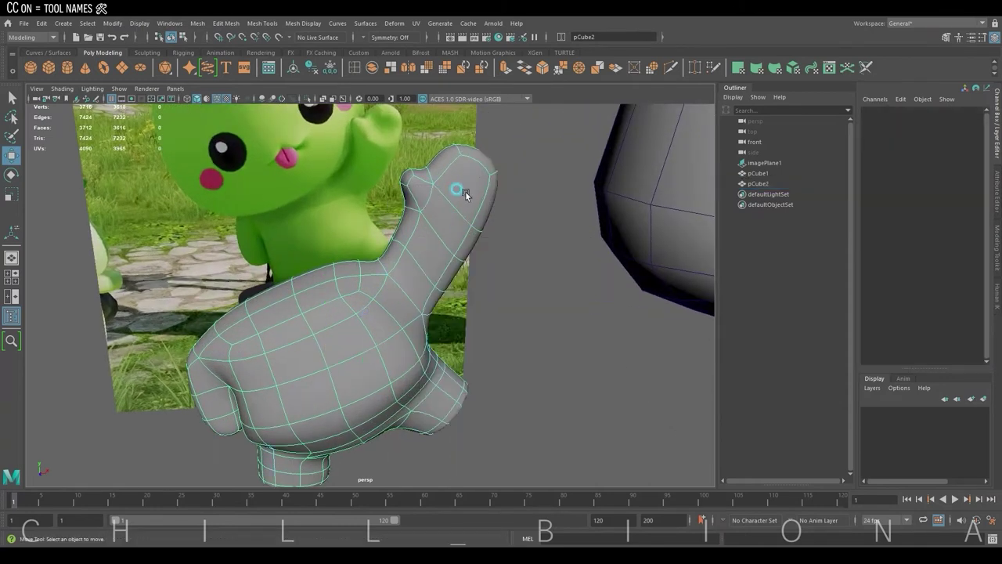
key(ctrl+e)
key(w)
- Round off the hand by moving the arm-tip edge loop, edges and vertices
alt+drag(522, 217, 412, 219)
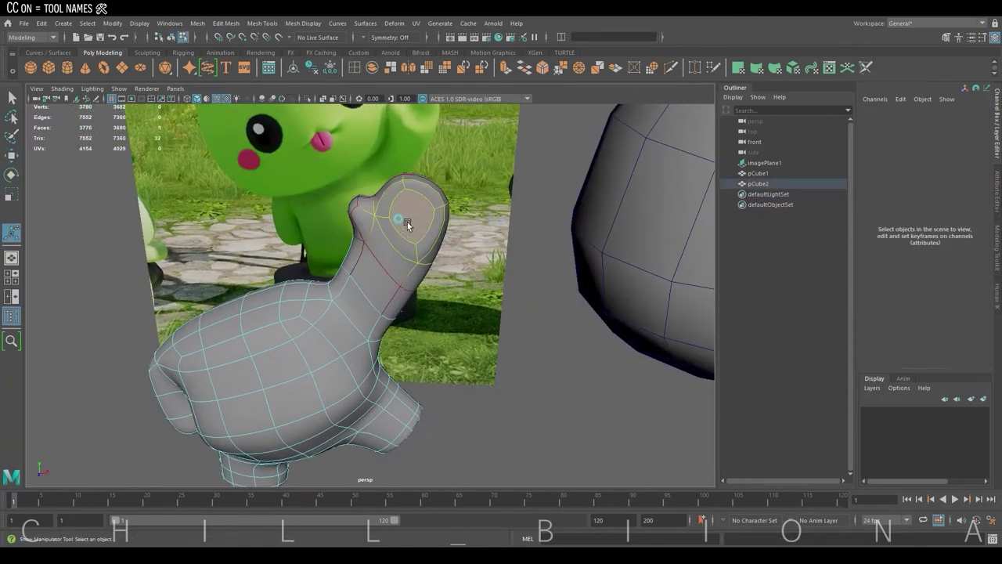
scroll(485, 217, up, 3)
key(F10)
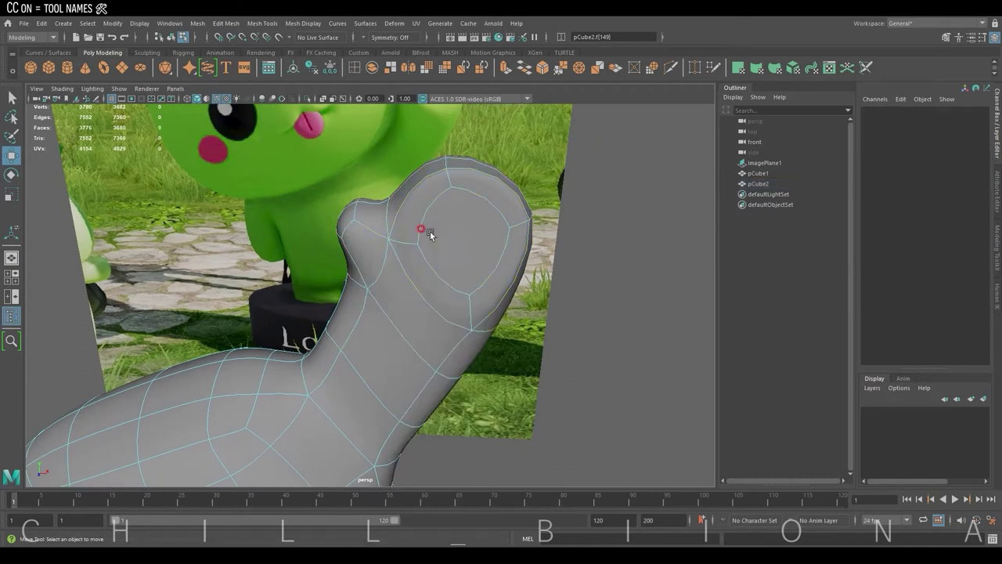
double_click(442, 279)
scroll(427, 273, down, 2)
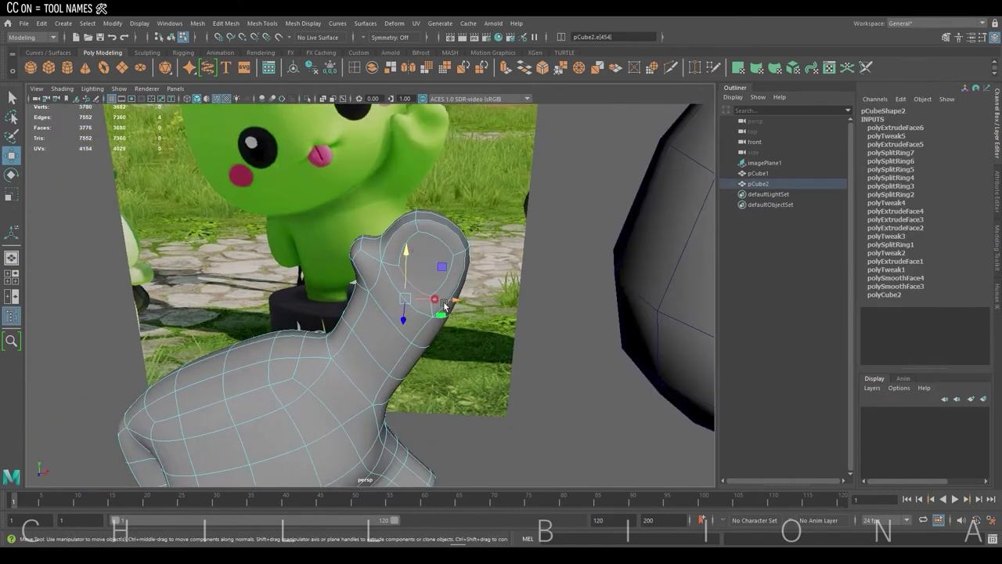
click(400, 313)
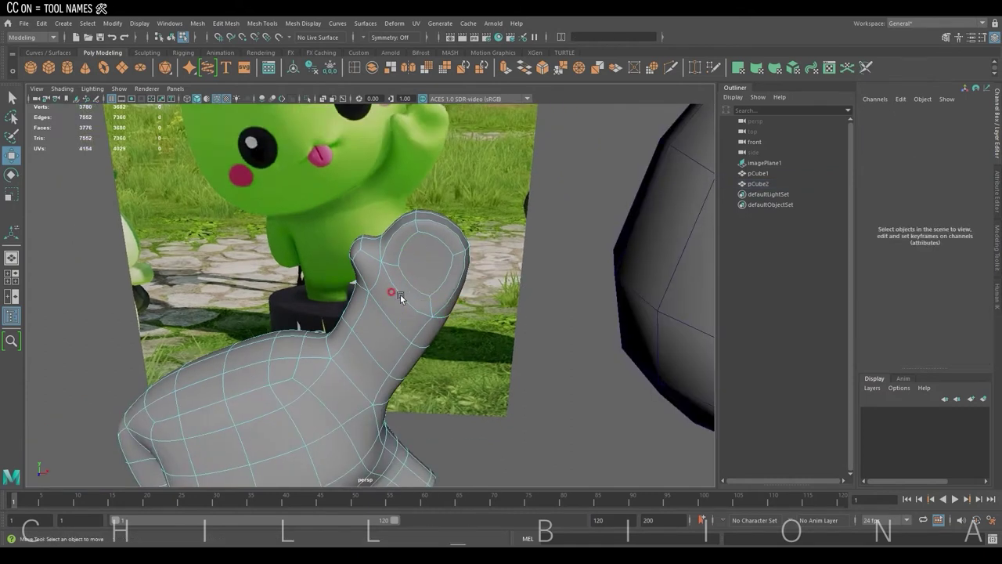
key(F9)
click(415, 222)
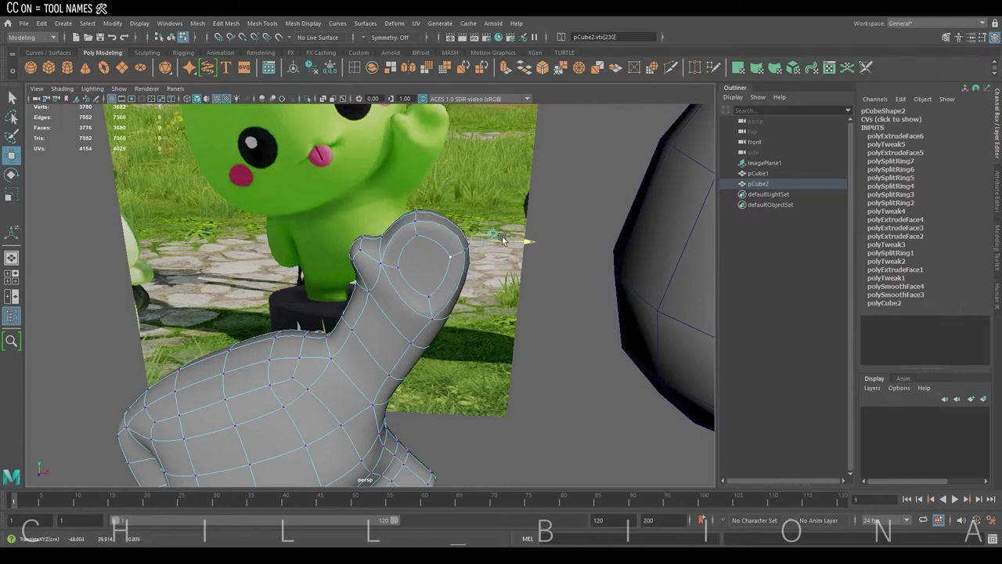
scroll(433, 280, down, 3)
scroll(407, 235, up, 3)
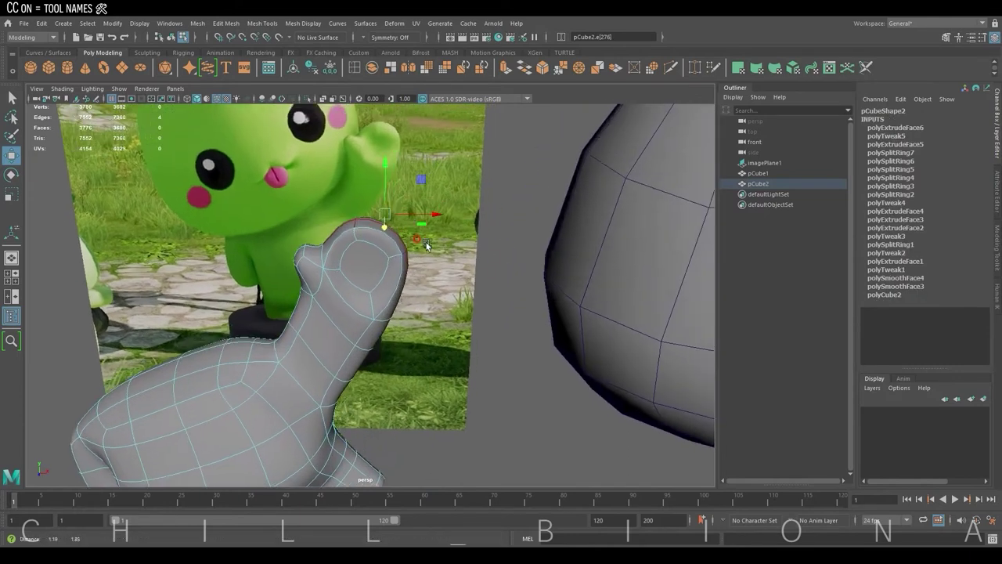
key(F10)
click(391, 229)
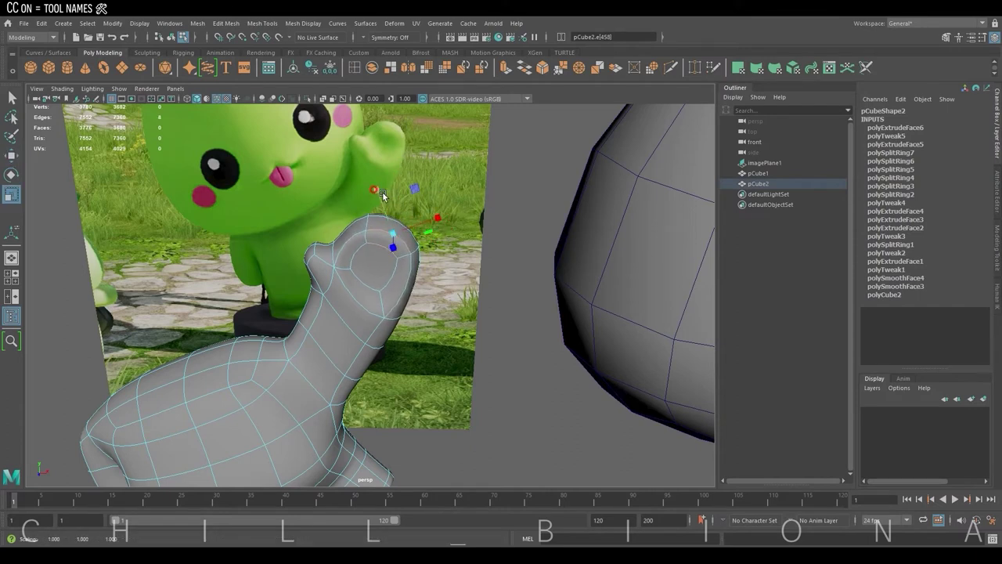
- Return to object mode and place the body under the head at X -29.396, Y 13.856
scroll(380, 198, down, 2)
mouse_move(433, 218)
alt+mouse_down()
mouse_move(424, 256)
mouse_move(637, 269)
alt+mouse_up()
key(F8)
scroll(561, 274, down, 3)
scroll(638, 269, up, 3)
text(20)
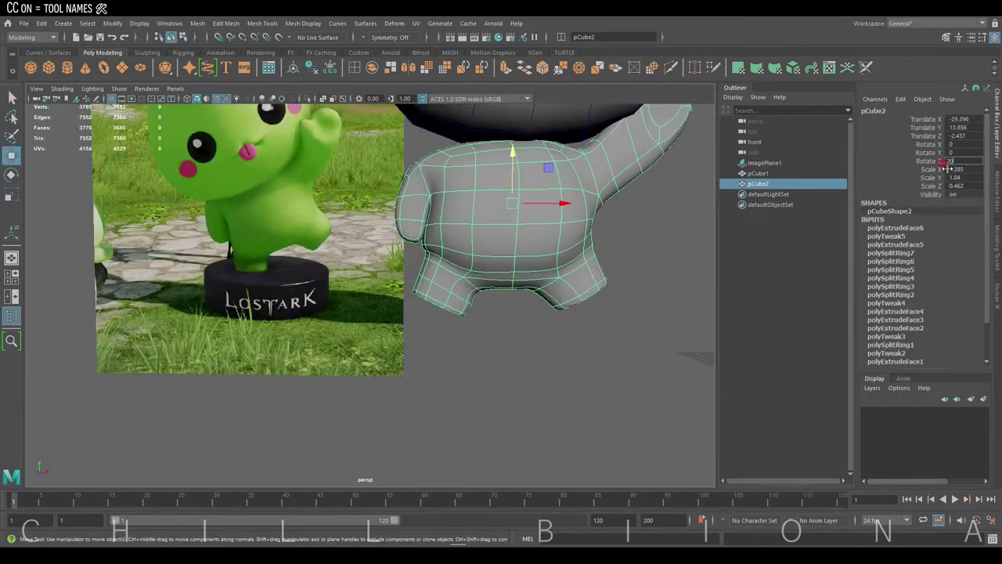
- Apply the new Rotate Z value and add an edge loop around the bottom stub
key(Return)
scroll(470, 246, up, 2)
click(426, 271)
alt+drag(459, 300, 479, 301)
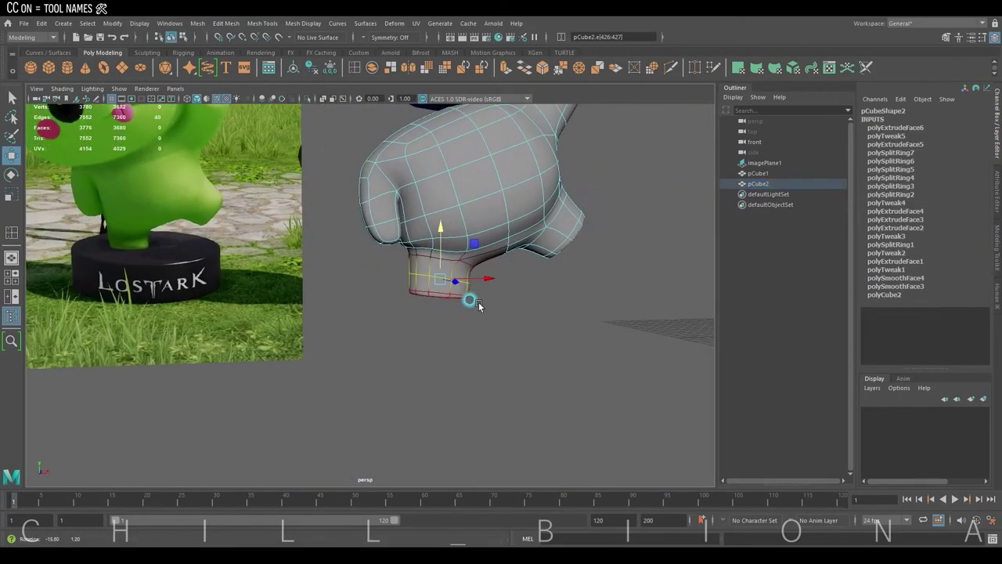
scroll(462, 274, up, 2)
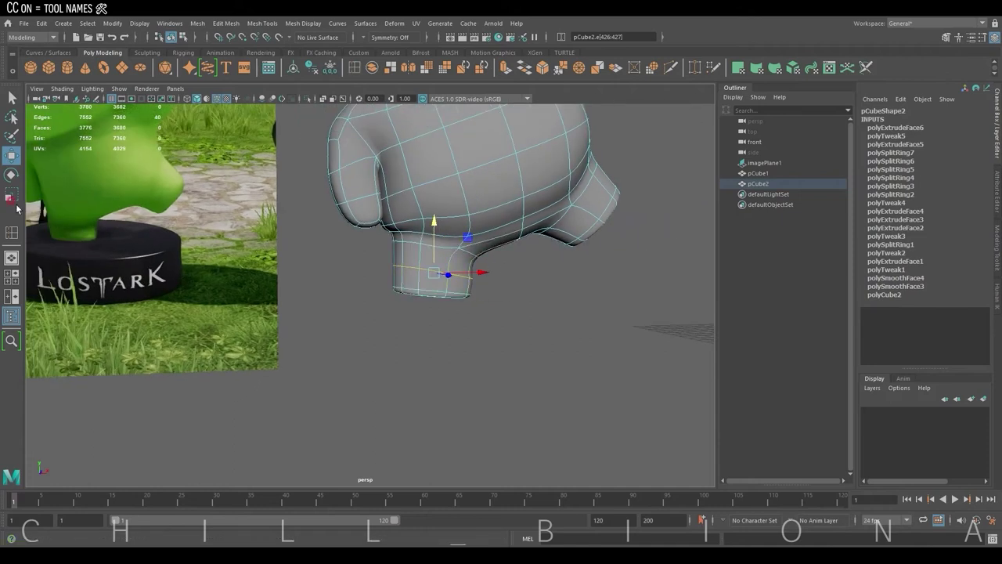
click(11, 202)
click(442, 261)
alt+drag(450, 262, 478, 274)
key(w)
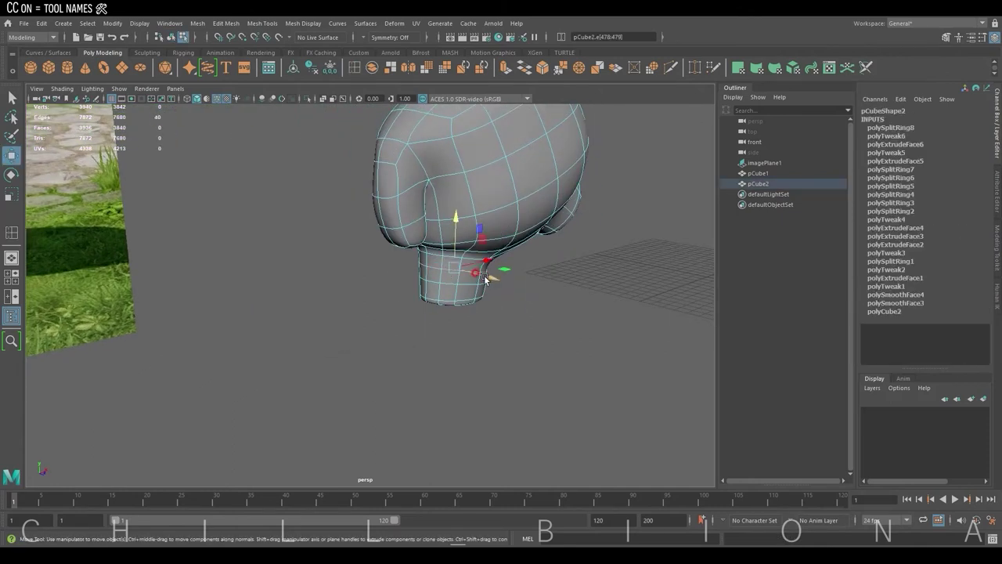
- Shift the body back over the reference figure to X -59.709, Y 17.594
mouse_move(575, 262)
alt+mouse_down()
mouse_move(459, 280)
mouse_move(498, 281)
mouse_move(470, 243)
alt+mouse_up()
key(F8)
middle_drag(517, 235, 391, 241)
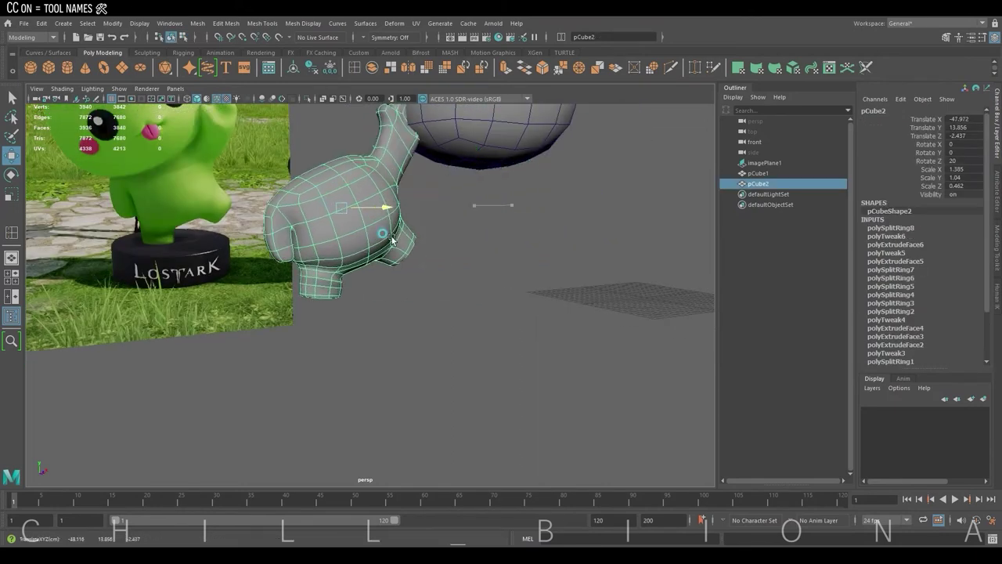
scroll(391, 238, up, 5)
- Scale and lower the stump's edge loop, then reselect the whole body mesh
right_drag(513, 266, 509, 235)
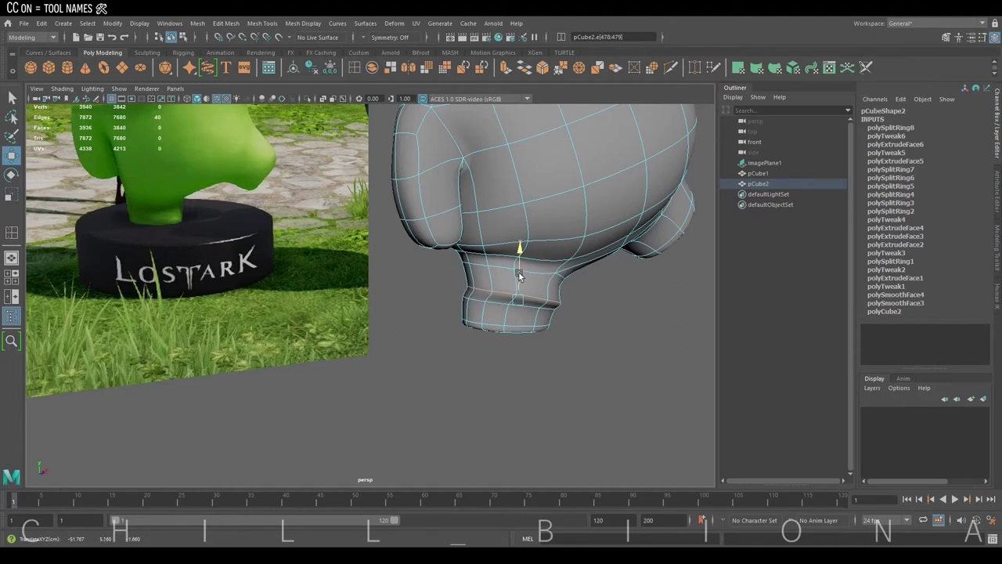
mouse_move(514, 271)
alt+mouse_down()
mouse_move(641, 278)
mouse_move(524, 304)
alt+mouse_up()
key(r)
key(w)
mouse_move(438, 264)
mouse_down()
mouse_move(441, 275)
mouse_move(584, 277)
mouse_move(566, 302)
mouse_move(634, 306)
mouse_up()
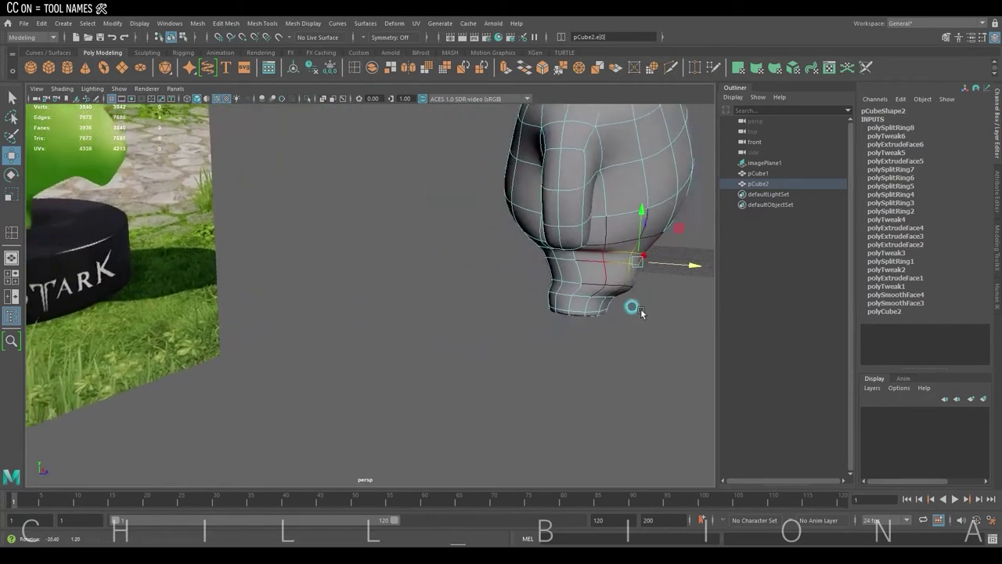
key(F8)
key(space)
key(space)
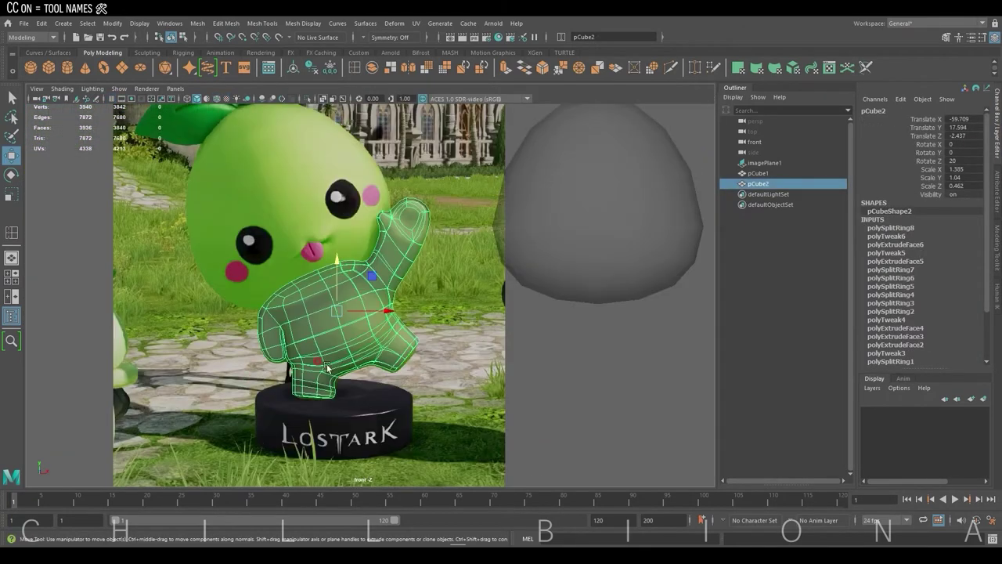
- In front view, rotate the bottom edges of the body mesh's stump
drag(363, 321, 367, 310)
alt+middle_drag(367, 310, 385, 321)
scroll(385, 321, up, 5)
key(F10)
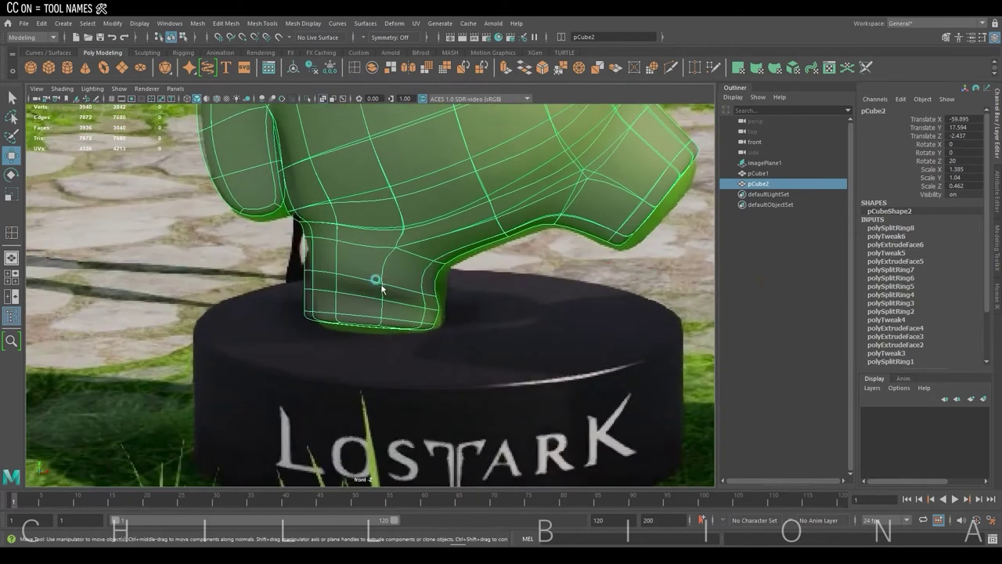
click(376, 284)
key(e)
key(e)
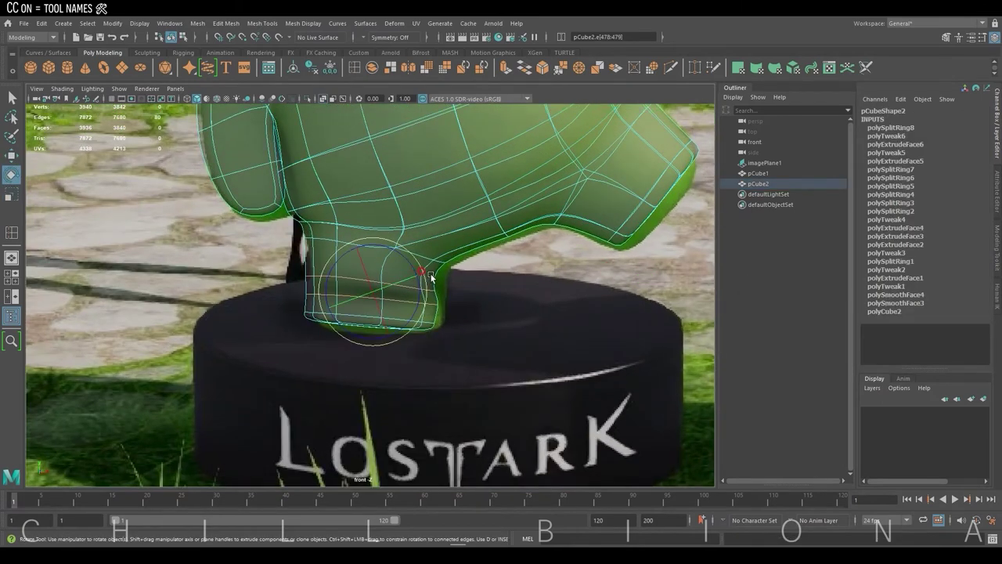
- Lower the body mesh pCube2 slightly onto the black base
key(F8)
alt+middle_drag(527, 184, 426, 189)
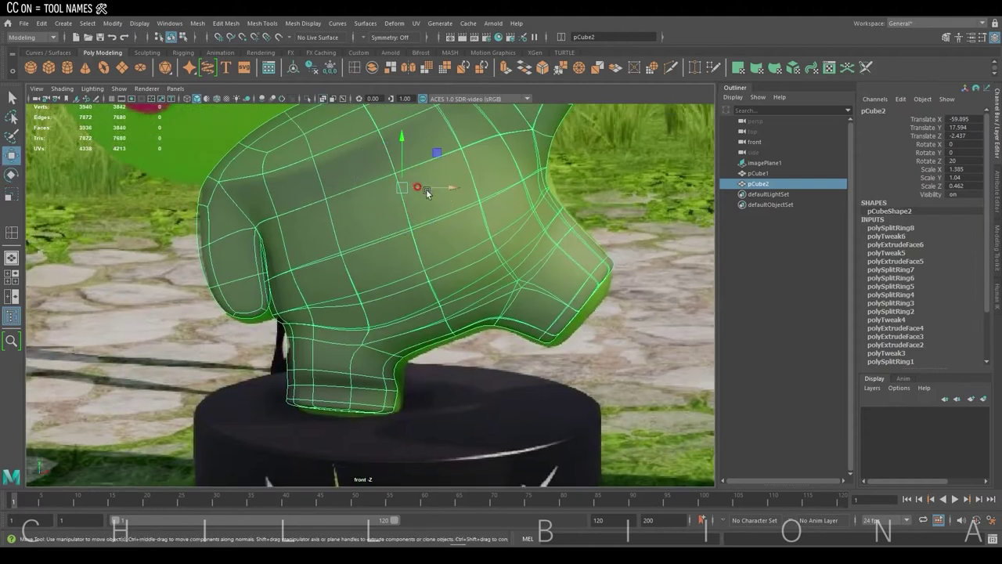
key(w)
drag(410, 175, 408, 177)
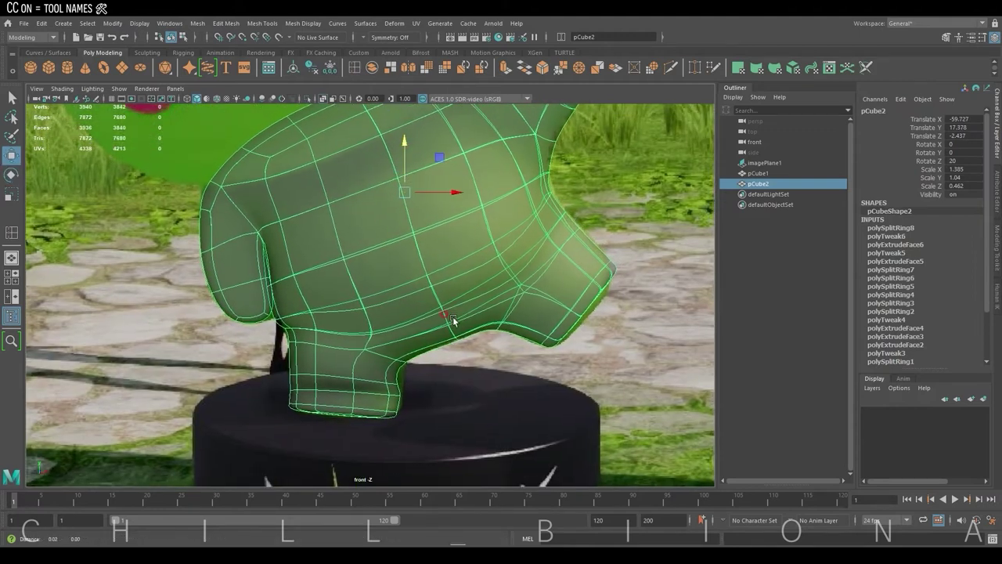
- Scale the stump's side vertices and edges so the foot widens
scroll(455, 279, up, 3)
key(F9)
click(498, 273)
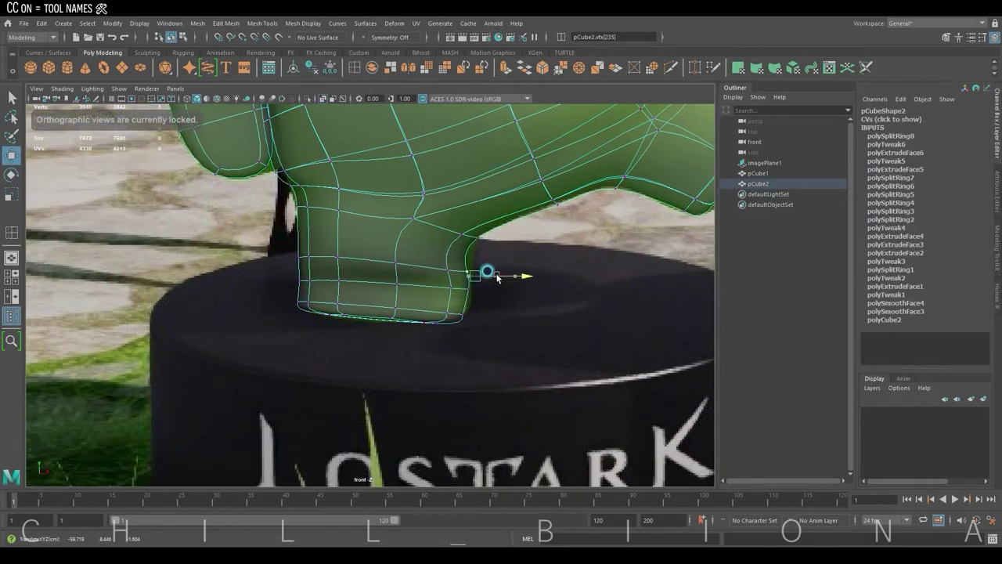
click(496, 272)
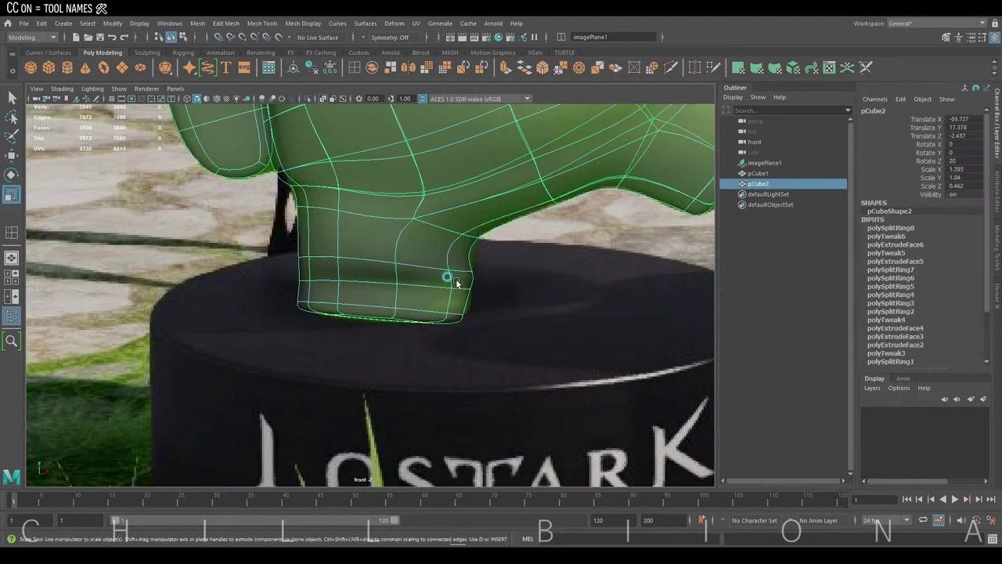
key(r)
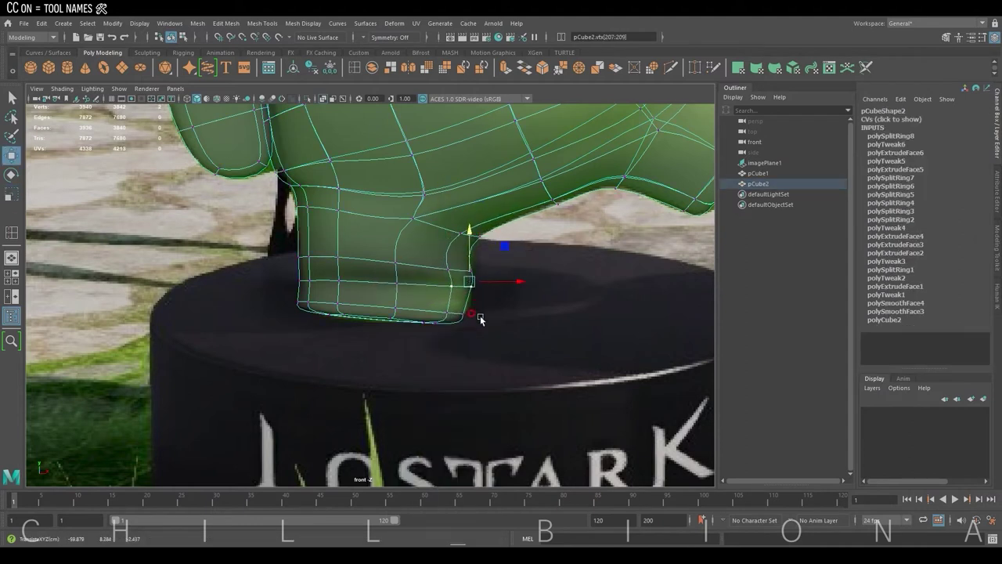
right_drag(369, 239, 358, 343)
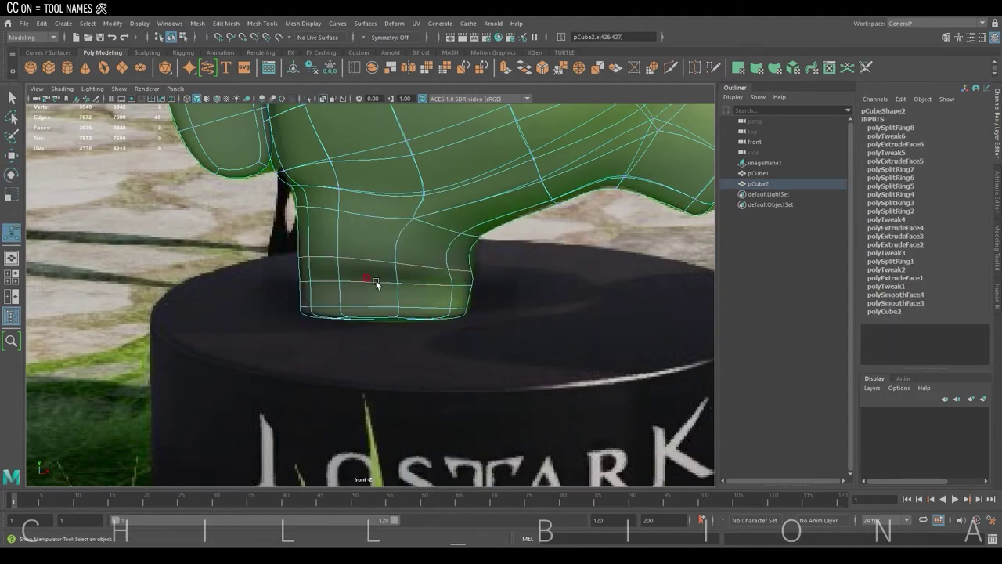
key(F8)
- In perspective view, move the stump's edges so the foot sits on the pedestal
alt+drag(436, 251, 470, 313)
mouse_move(470, 313)
alt+middle_down()
mouse_move(450, 325)
mouse_move(300, 288)
alt+middle_up()
key(w)
click(299, 288)
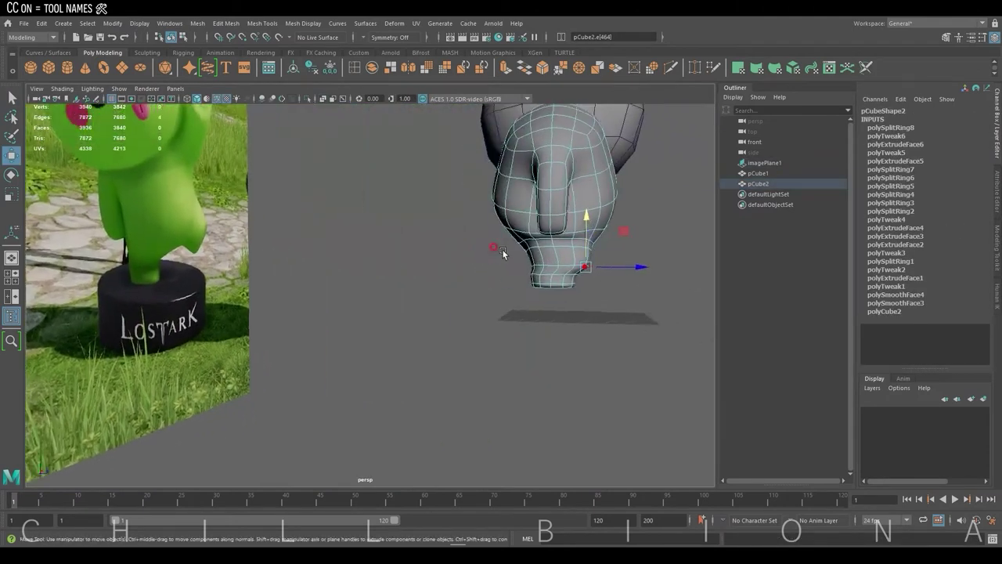
mouse_move(303, 278)
alt+mouse_down()
mouse_move(534, 270)
mouse_move(571, 316)
mouse_move(528, 251)
alt+mouse_up()
click(535, 271)
shift+click(482, 317)
right_click(402, 257)
- Adjust the lower cuff and upper stump edges so the foot flares at its base
click(438, 291)
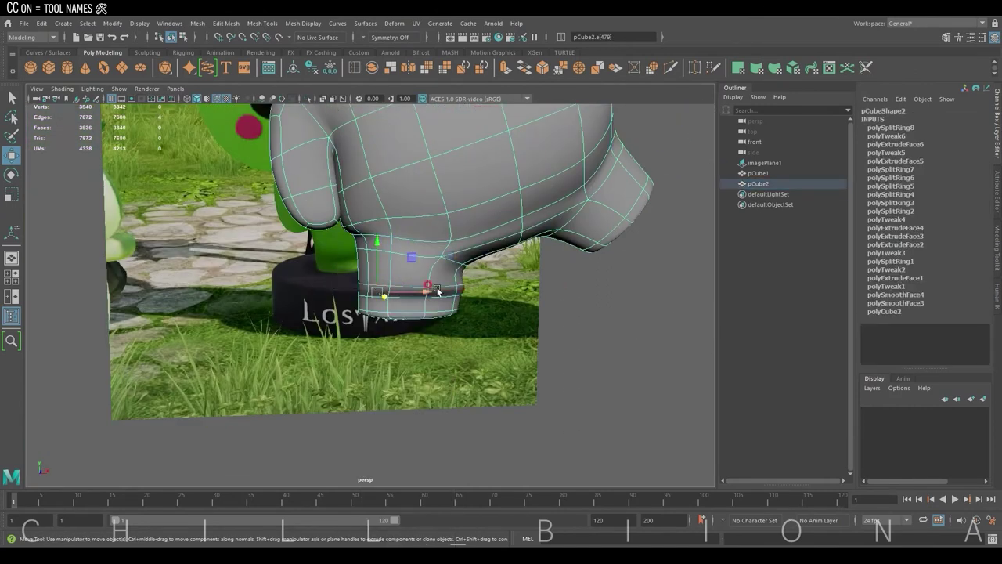
click(560, 300)
click(405, 267)
mouse_move(406, 268)
alt+mouse_down()
mouse_move(427, 270)
mouse_move(443, 335)
alt+mouse_up()
alt+drag(532, 314, 375, 288)
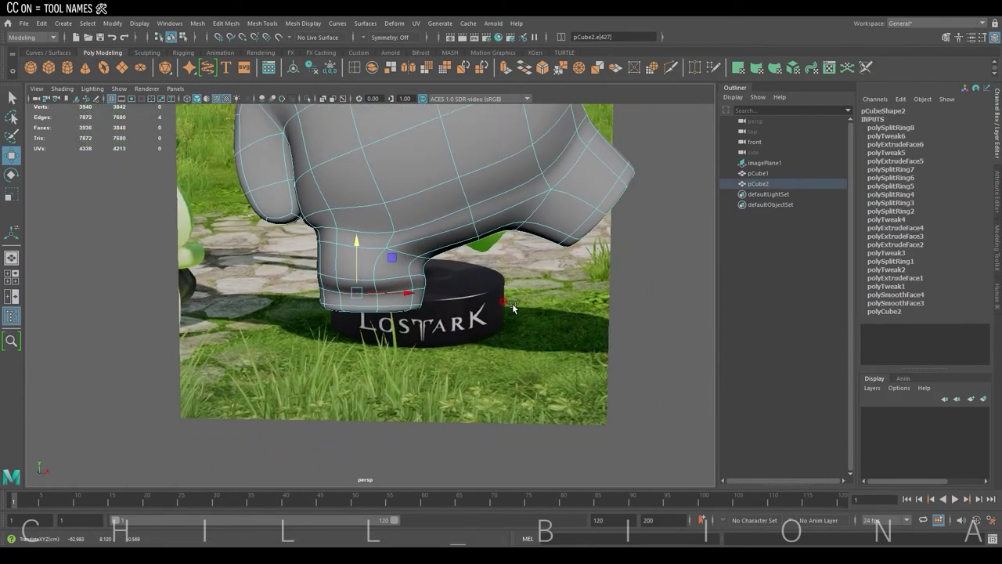
click(513, 307)
mouse_move(513, 307)
alt+mouse_down()
mouse_move(430, 289)
mouse_move(524, 278)
alt+mouse_up()
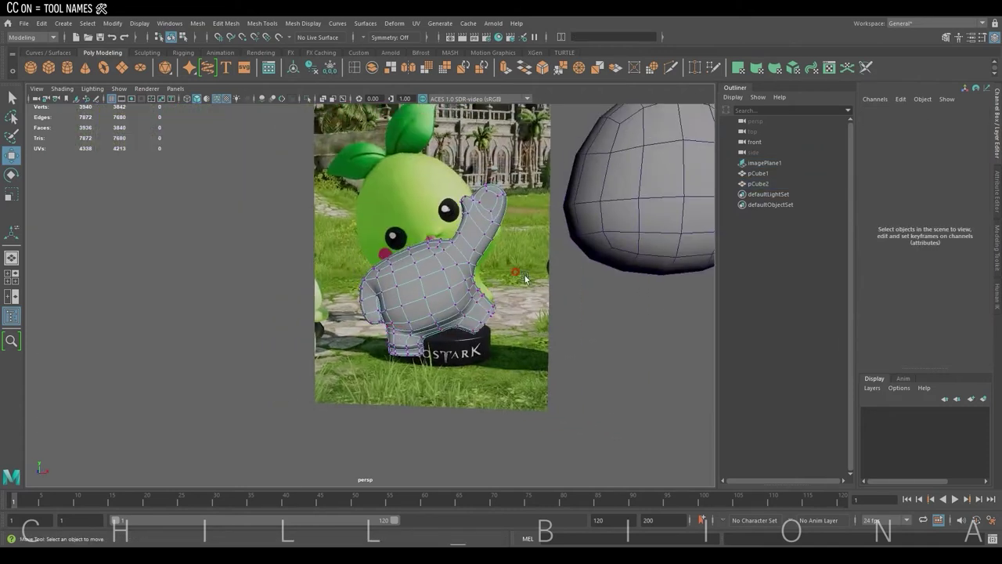
- In front view, tilt the head pCube1 to Rotate Z 23.467 to match the reference
scroll(524, 278, down, 3)
click(436, 268)
alt+drag(436, 269, 470, 258)
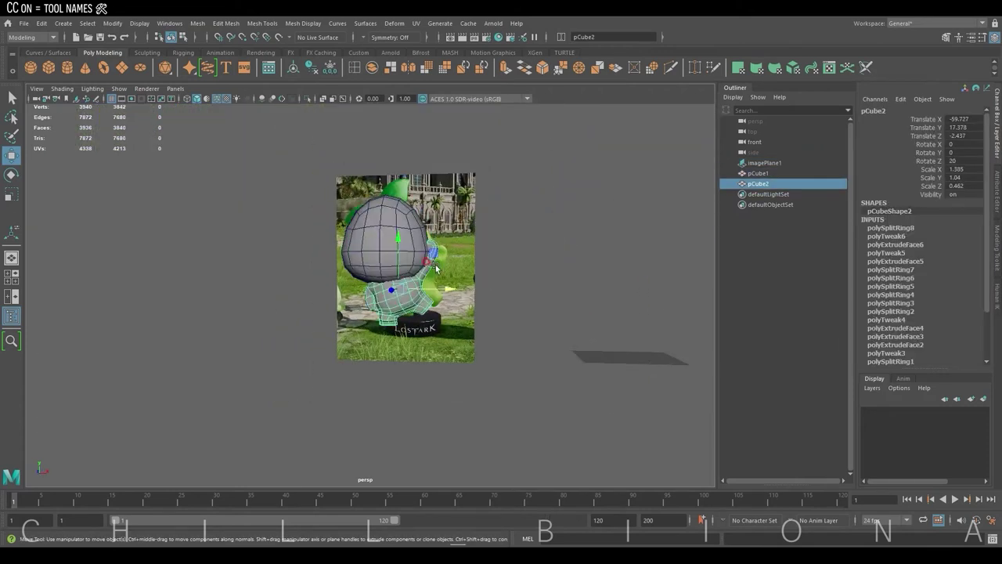
key(space)
key(space)
scroll(268, 223, down, 3)
scroll(268, 223, up, 2)
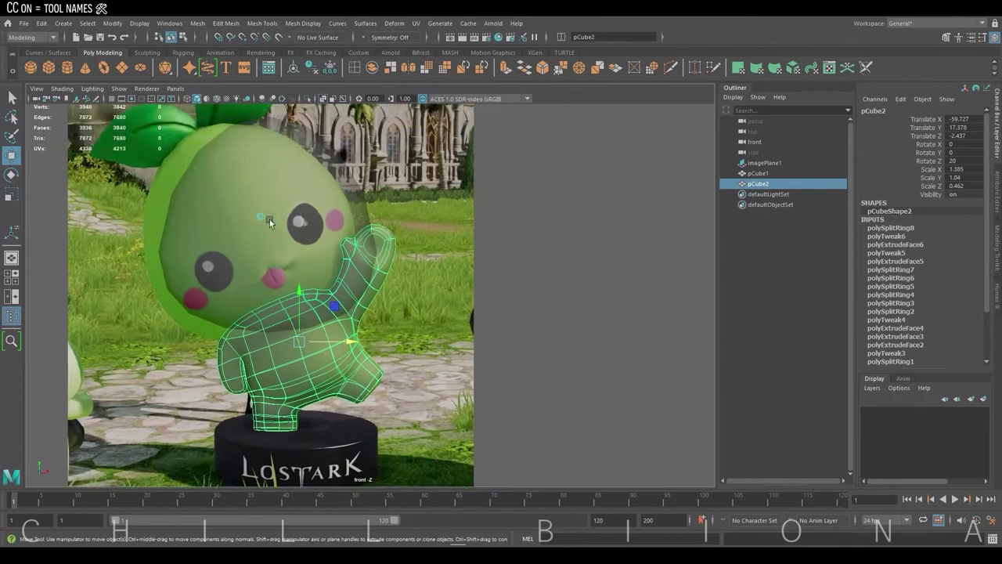
click(268, 222)
key(e)
drag(258, 194, 279, 202)
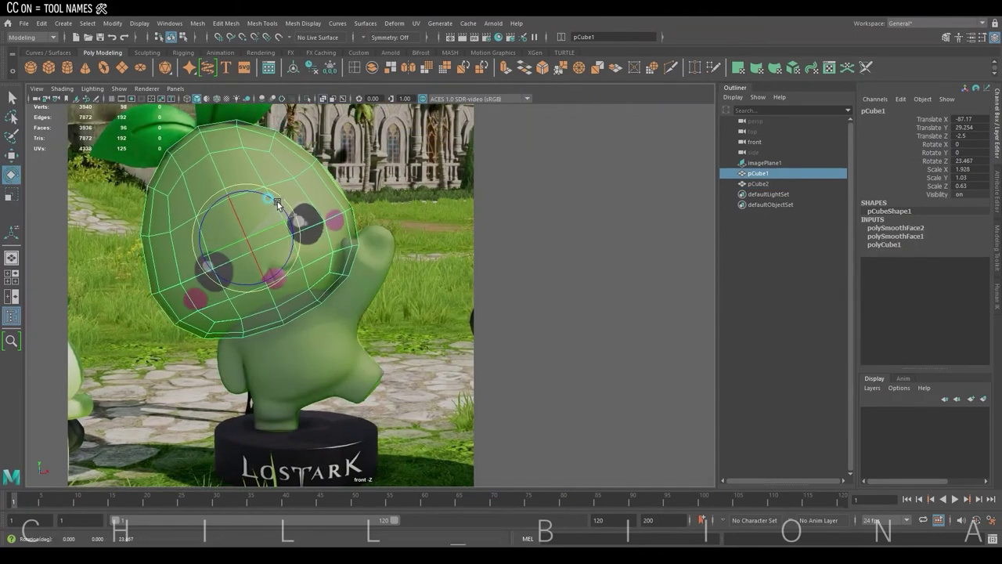
- Reselect the body mesh pCube2, isolate it in perspective view, and switch to vertex mode
click(313, 329)
key(w)
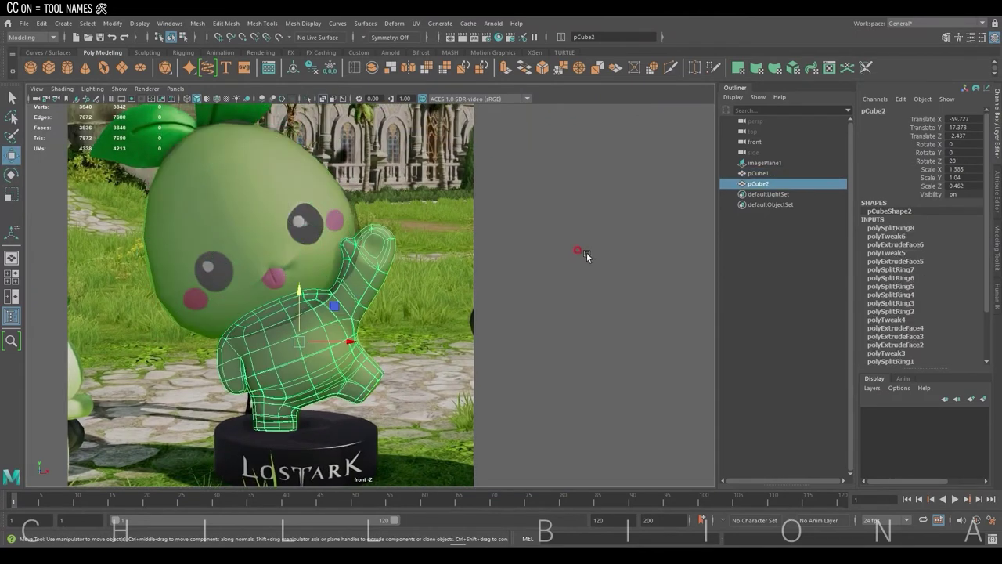
key(space)
key(space)
mouse_move(629, 222)
alt+mouse_down()
mouse_move(440, 311)
mouse_move(454, 299)
alt+mouse_up()
scroll(311, 102, up, 3)
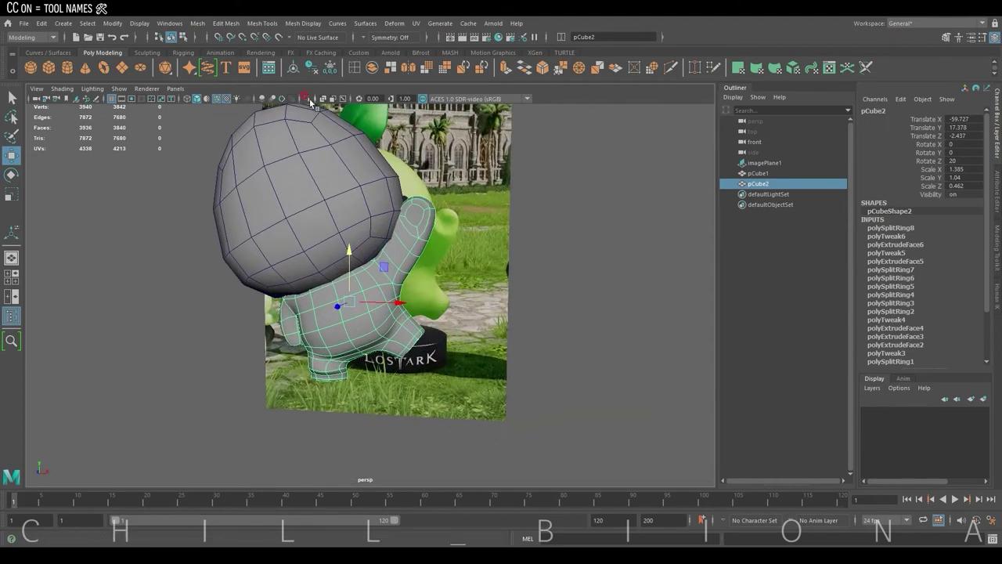
click(311, 101)
right_drag(403, 262, 396, 189)
- Select and rotate the vertices at the arm's tip so it points upward
drag(455, 247, 456, 246)
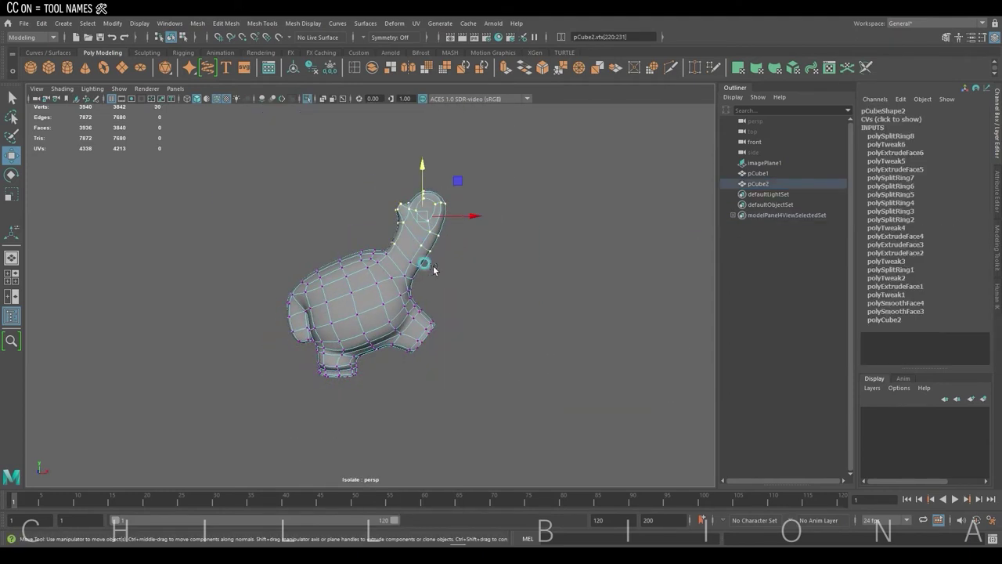
mouse_move(457, 285)
alt+mouse_down()
mouse_move(297, 221)
mouse_move(286, 235)
alt+mouse_up()
key(e)
key(w)
key(e)
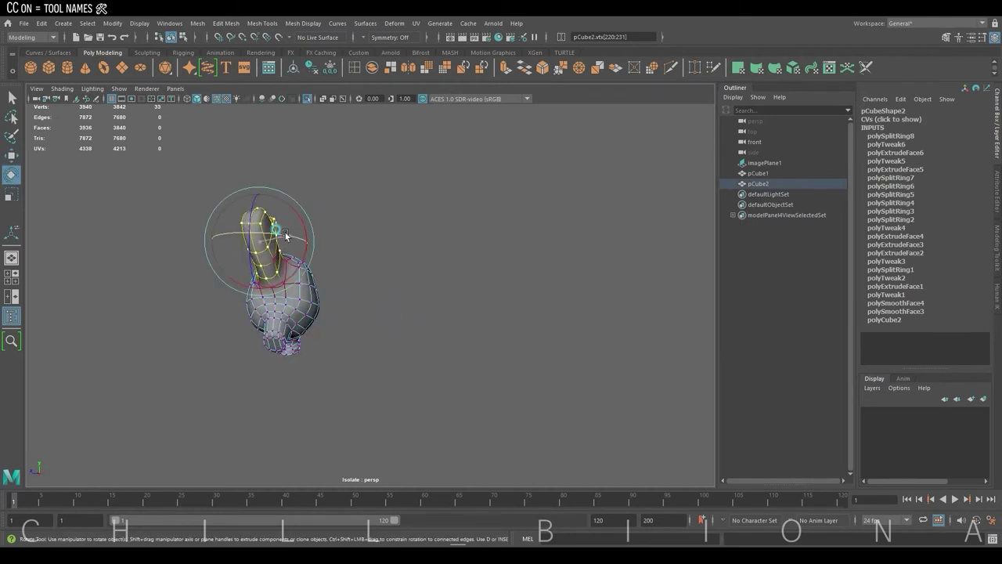
- Turn off Isolate Select and shift the arm's upper vertices toward the head
click(314, 102)
key(w)
drag(141, 158, 284, 253)
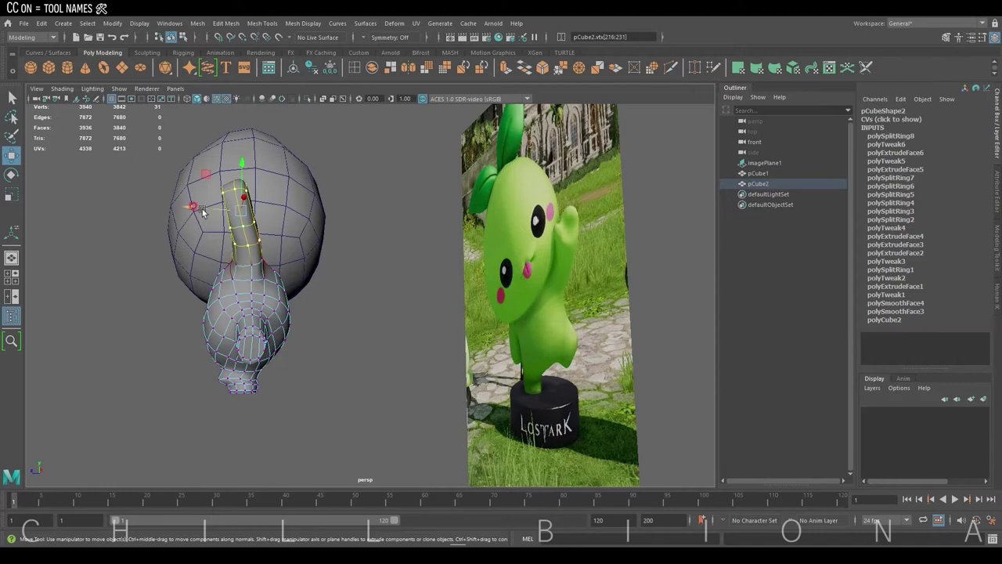
mouse_move(202, 211)
mouse_down()
mouse_move(175, 215)
mouse_move(291, 290)
mouse_up()
key(e)
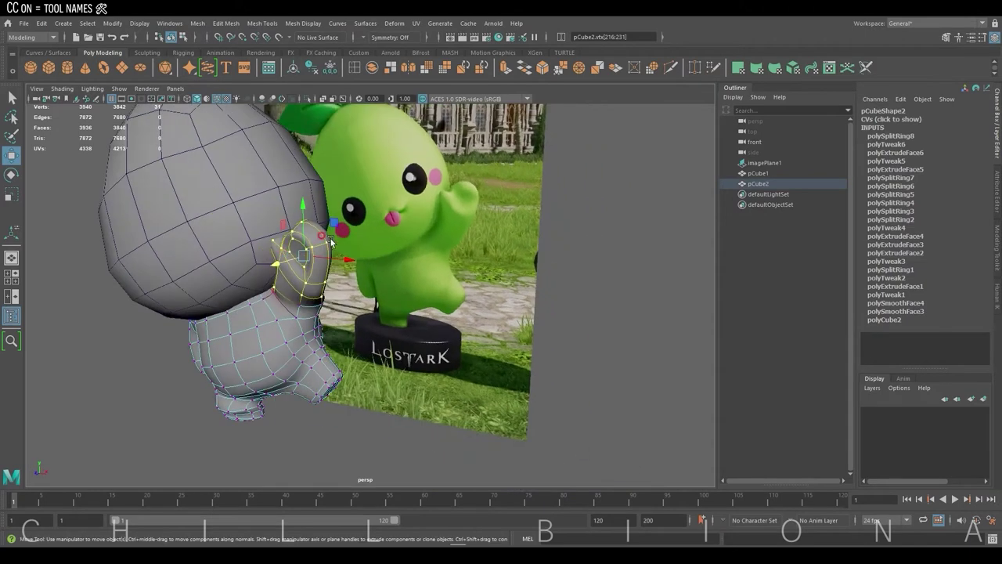
- Select edges on the arm, ending with the edge loop around the shoulder
scroll(393, 225, up, 3)
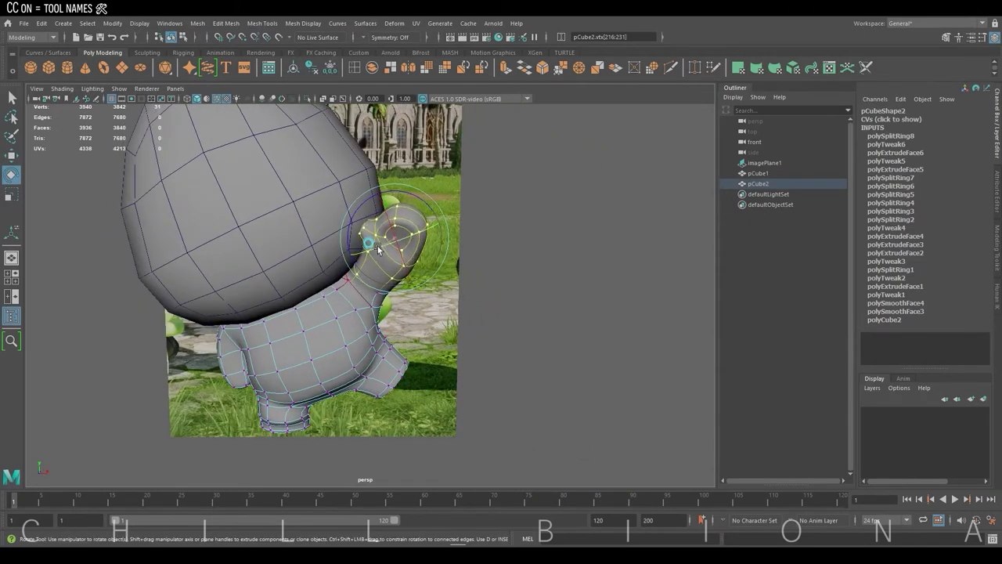
scroll(390, 257, down, 3)
alt+drag(391, 257, 273, 253)
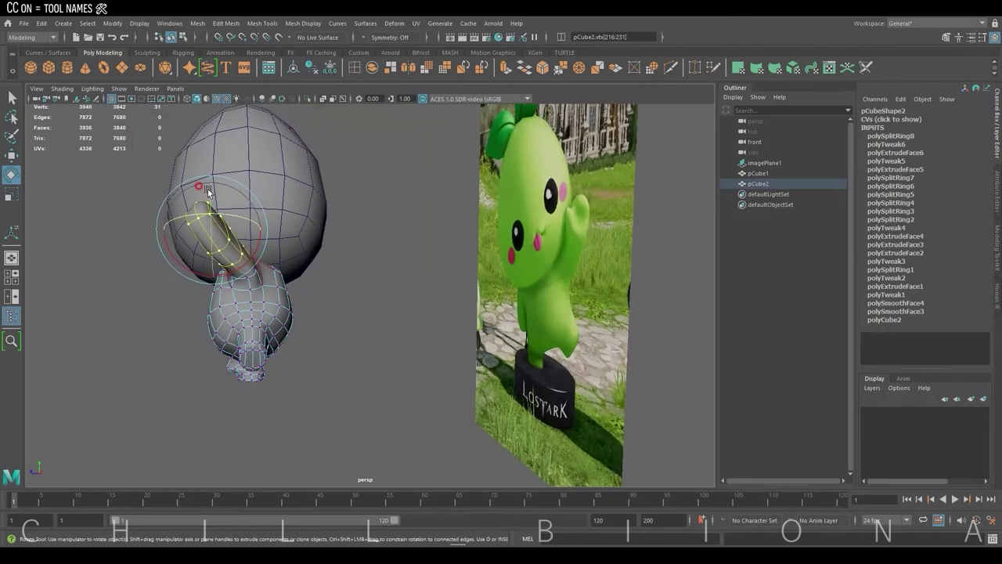
scroll(265, 232, up, 3)
key(w)
click(240, 232)
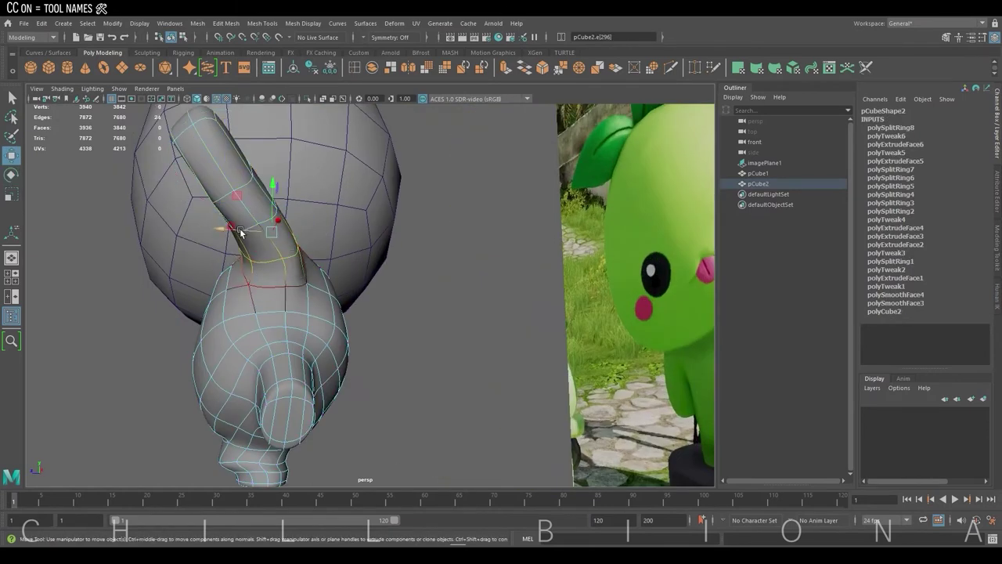
click(258, 212)
mouse_move(201, 185)
alt+mouse_down()
mouse_move(286, 263)
mouse_move(376, 265)
alt+mouse_up()
scroll(376, 265, up, 3)
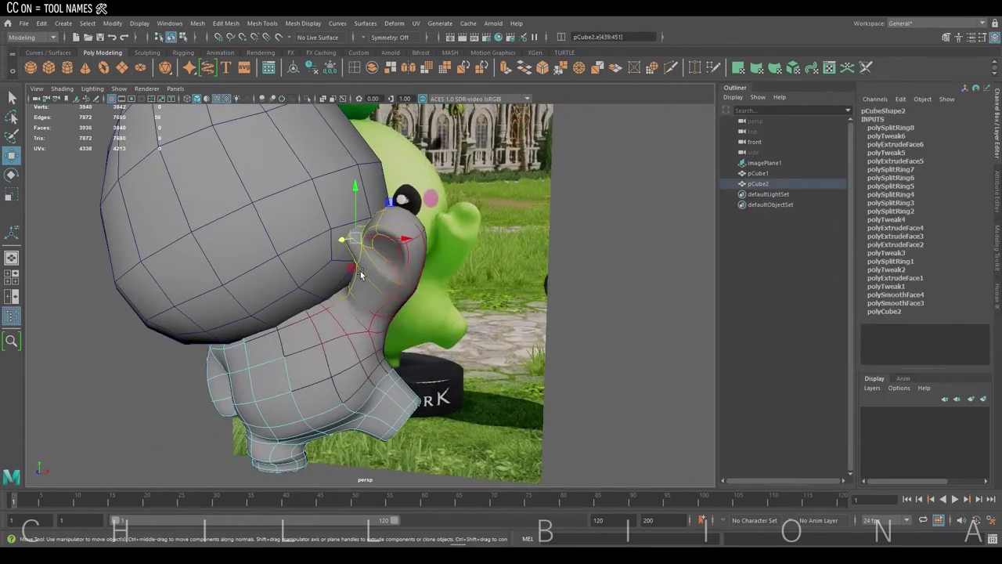
double_click(317, 280)
- Select the arm-tip vertices and scale them
key(r)
key(f)
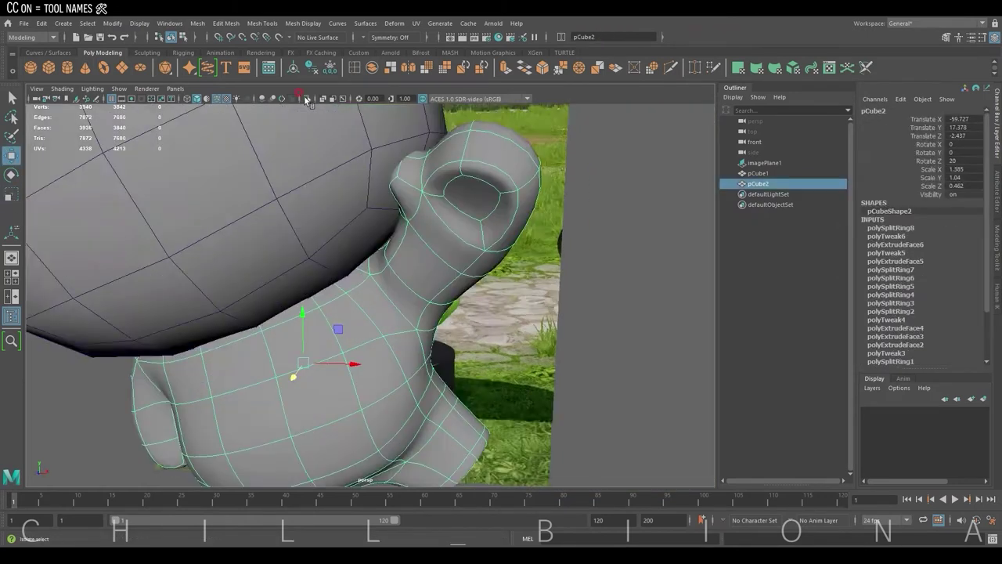
key(ctrl+1)
right_drag(408, 179, 360, 179)
mouse_move(382, 129)
mouse_down()
mouse_move(428, 171)
mouse_move(502, 342)
mouse_up()
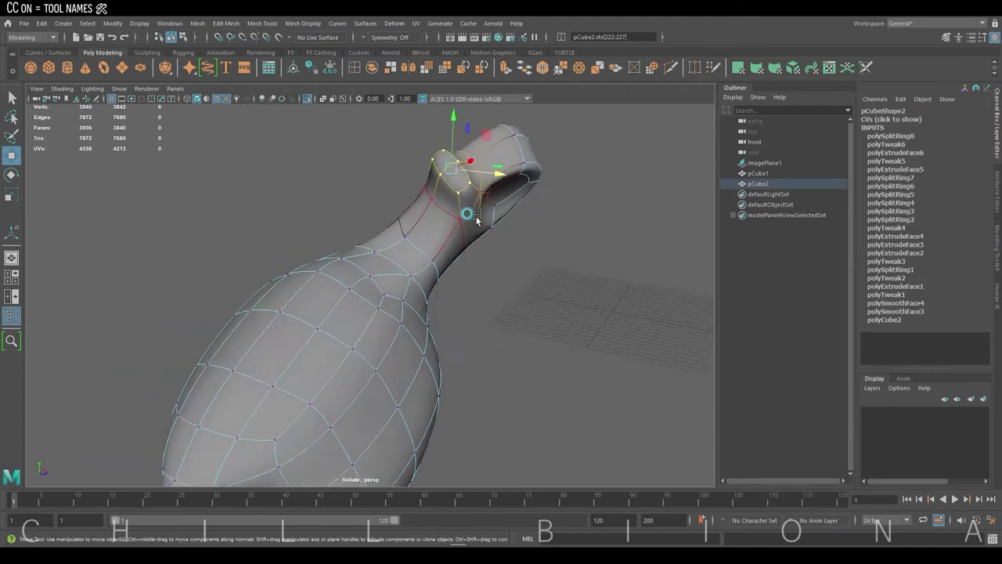
key(r)
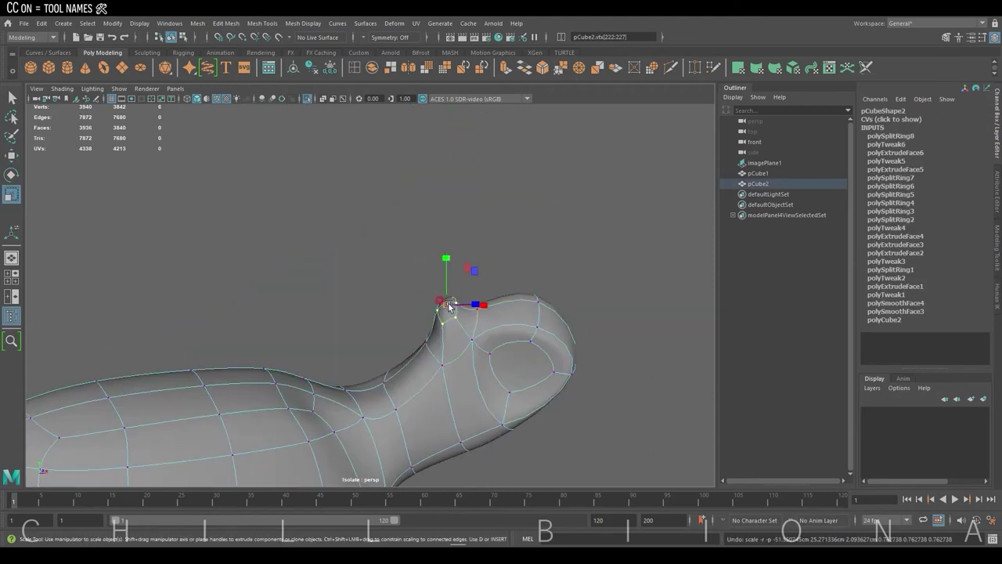
alt+drag(449, 306, 459, 348)
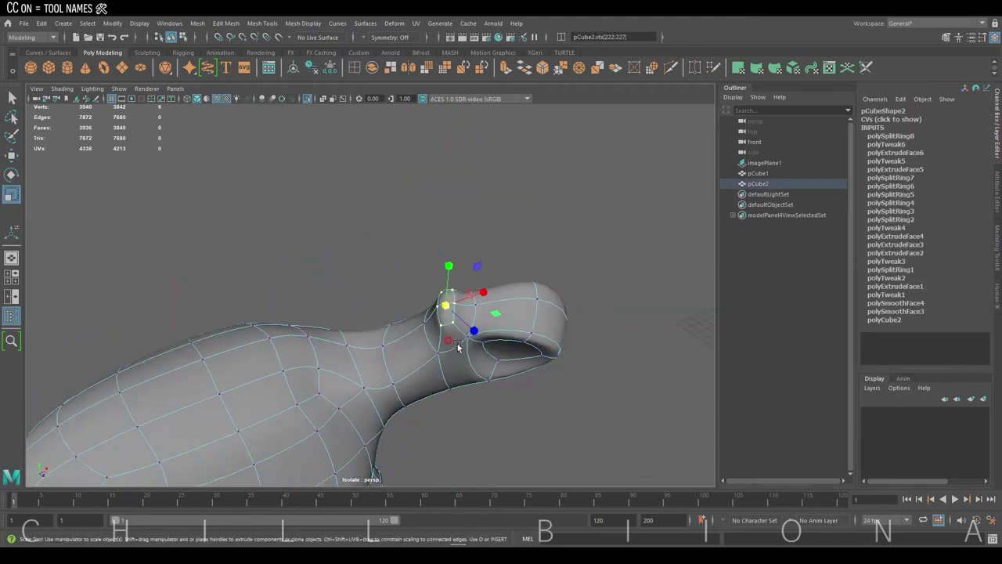
- Select the edge loop around the arm tip and move it up the arm
key(F8)
key(w)
mouse_move(522, 238)
alt+mouse_down()
mouse_move(419, 304)
mouse_move(408, 249)
alt+mouse_up()
key(F10)
double_click(419, 306)
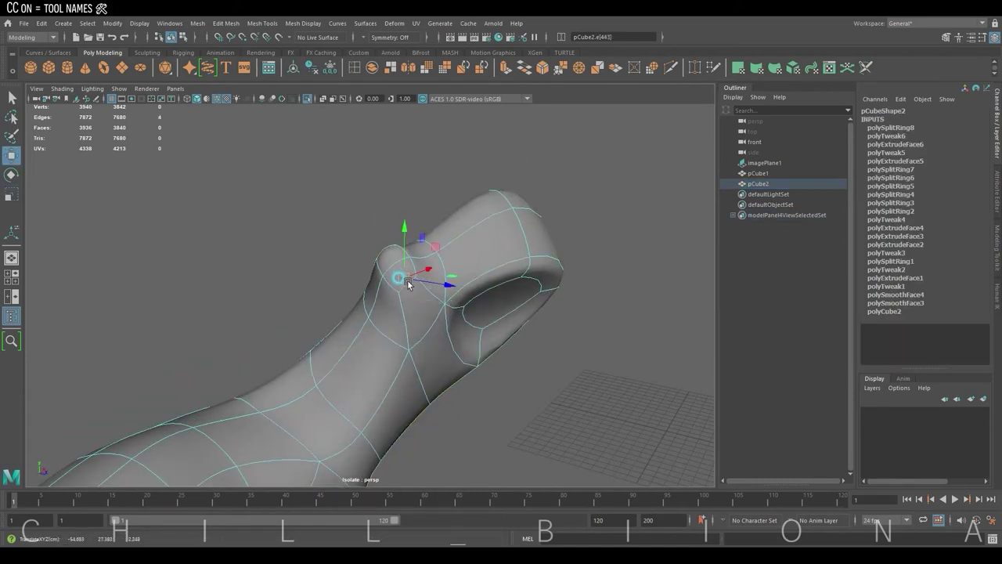
alt+drag(408, 284, 479, 296)
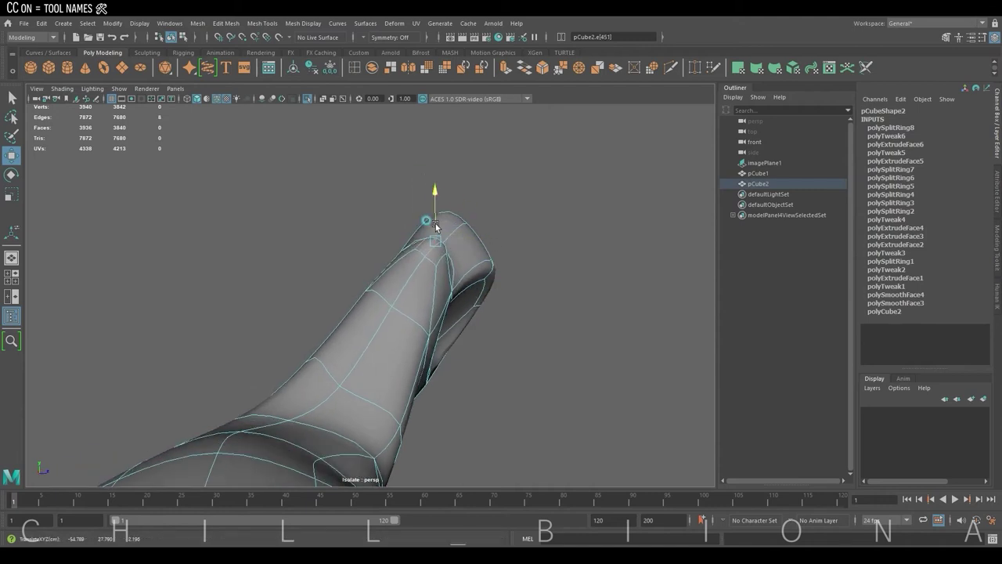
alt+drag(436, 228, 410, 285)
- Rotate and move the neighbouring edge loop on the arm
double_click(437, 324)
key(e)
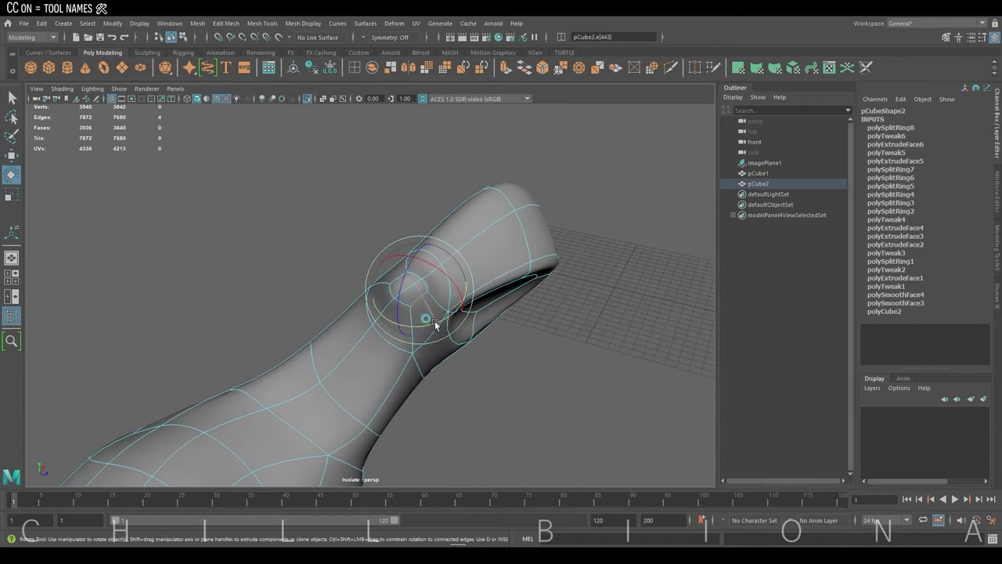
key(w)
alt+drag(436, 324, 470, 269)
click(314, 291)
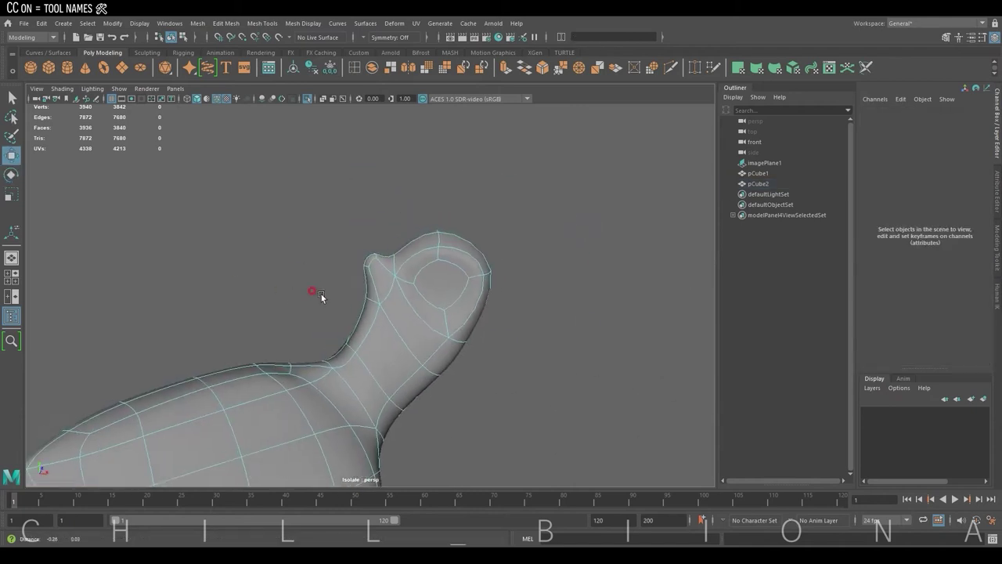
alt+drag(321, 293, 368, 274)
- Move the wrist vertices outward to reshape the wrist
mouse_move(368, 274)
alt+right_down()
mouse_move(418, 253)
mouse_move(366, 229)
alt+right_up()
click(415, 262)
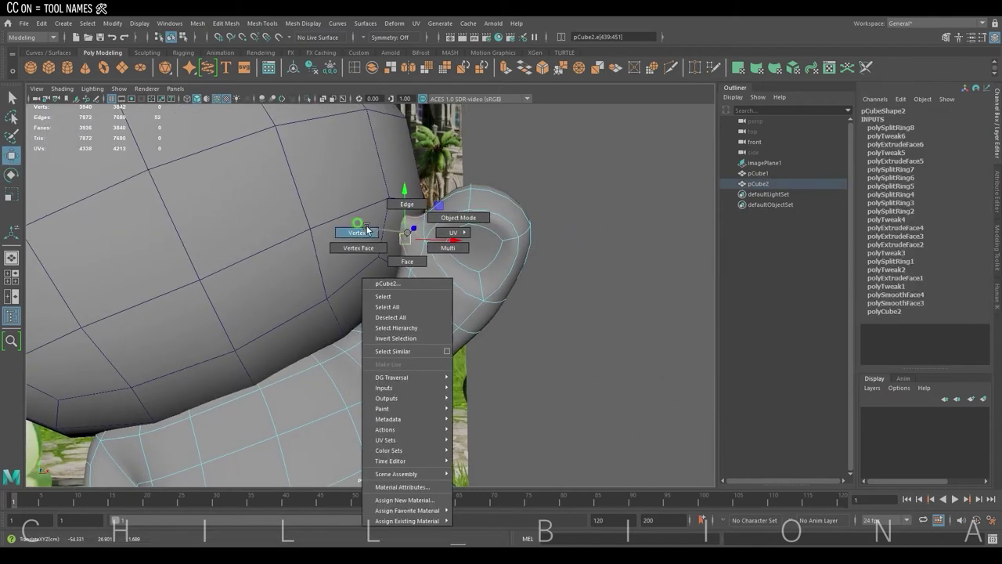
mouse_move(392, 229)
alt+mouse_down()
mouse_move(325, 278)
mouse_move(429, 249)
mouse_move(339, 291)
mouse_move(443, 247)
alt+mouse_up()
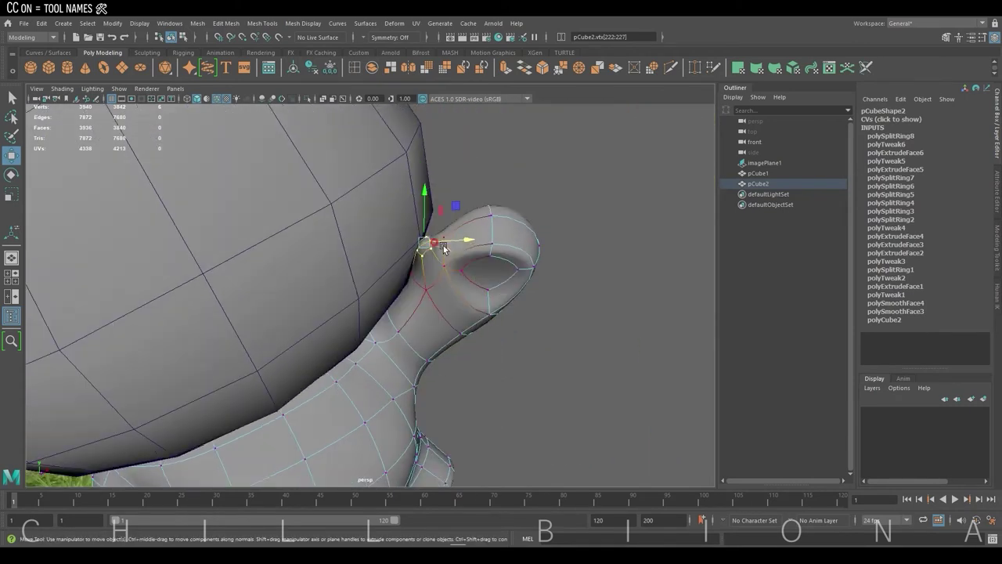
mouse_move(478, 281)
alt+mouse_down()
mouse_move(427, 268)
mouse_move(436, 248)
alt+mouse_up()
drag(372, 293, 393, 313)
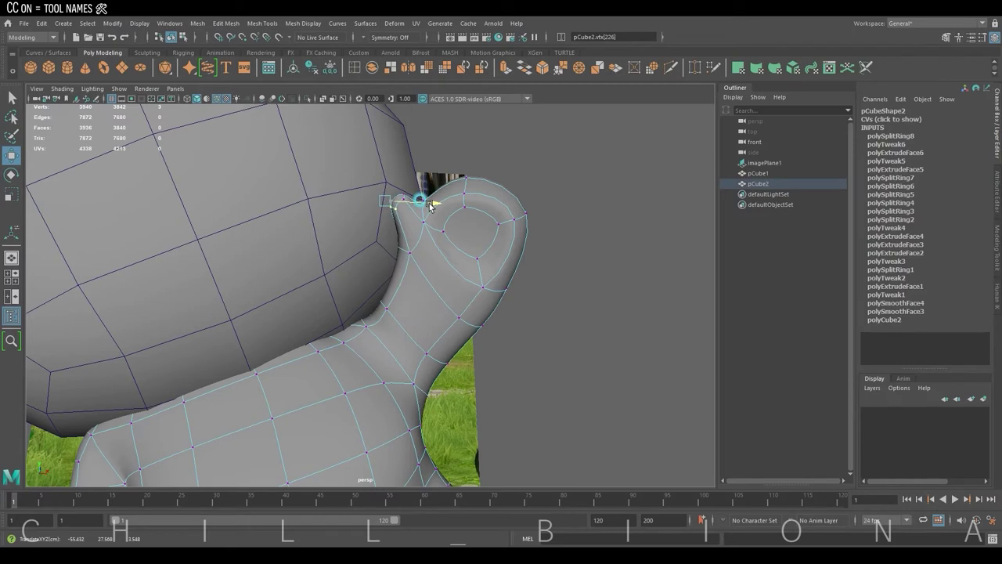
click(403, 188)
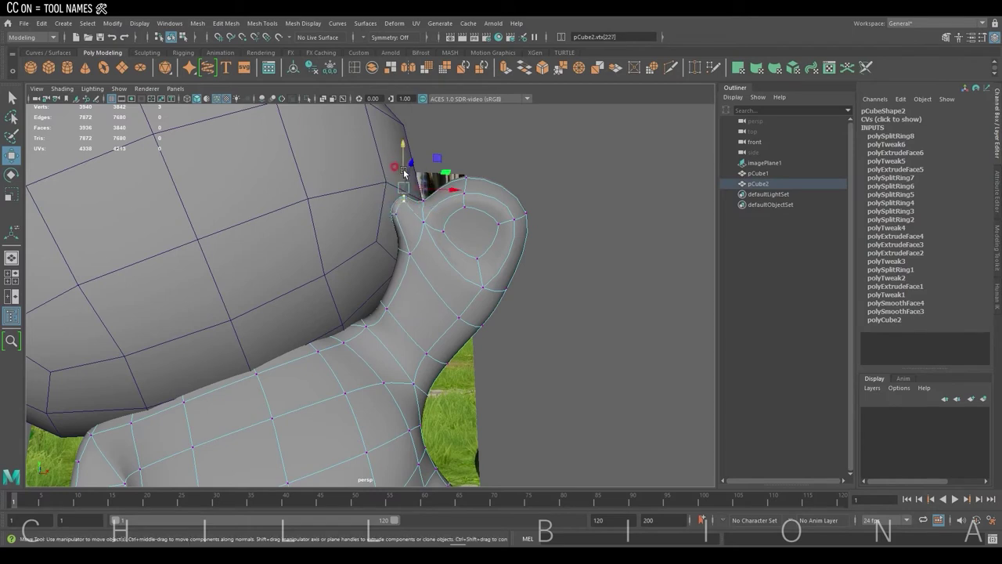
click(421, 181)
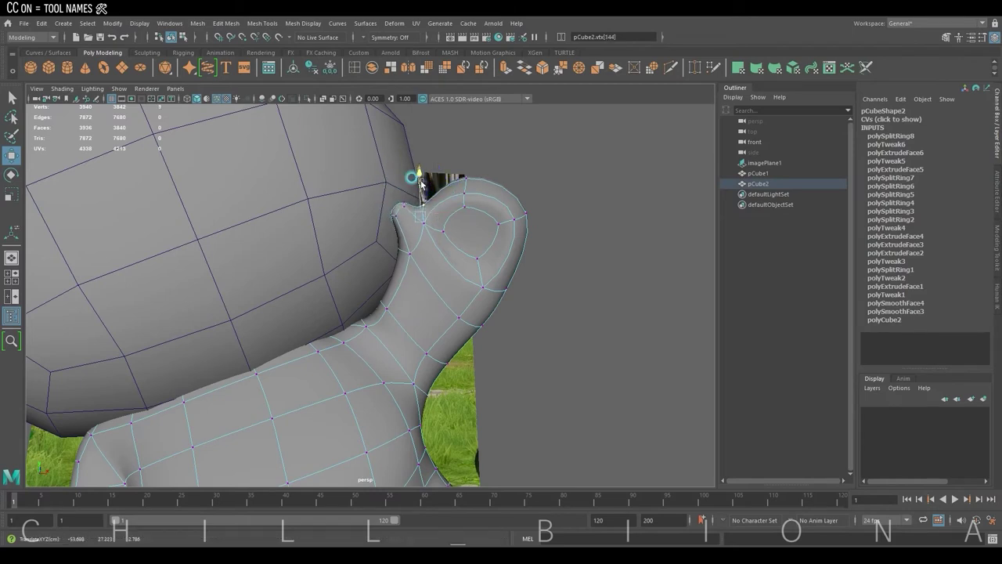
drag(393, 248, 438, 247)
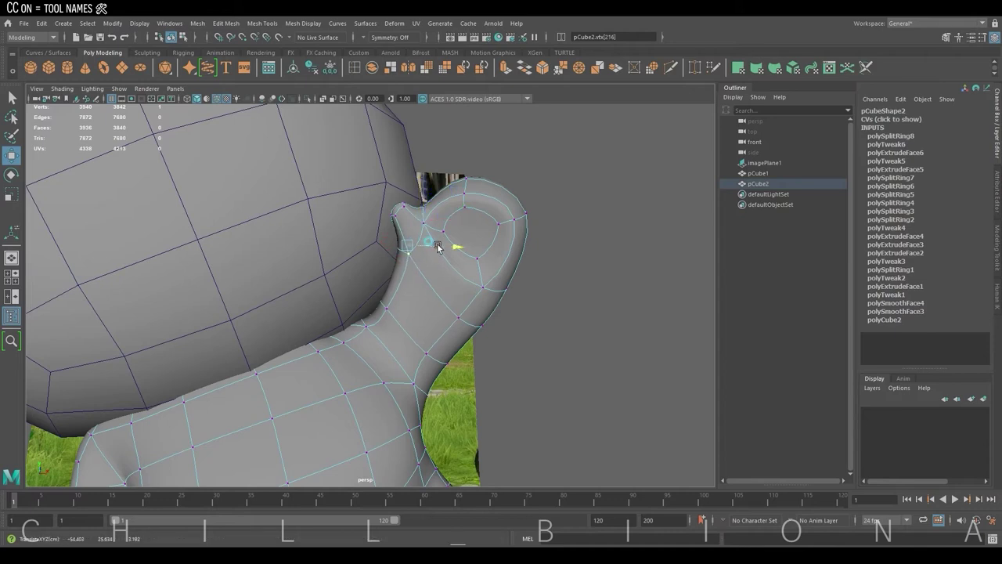
- Switch the body to edge mode and line the view up with the front reference image
right_drag(436, 269, 437, 241)
click(403, 325)
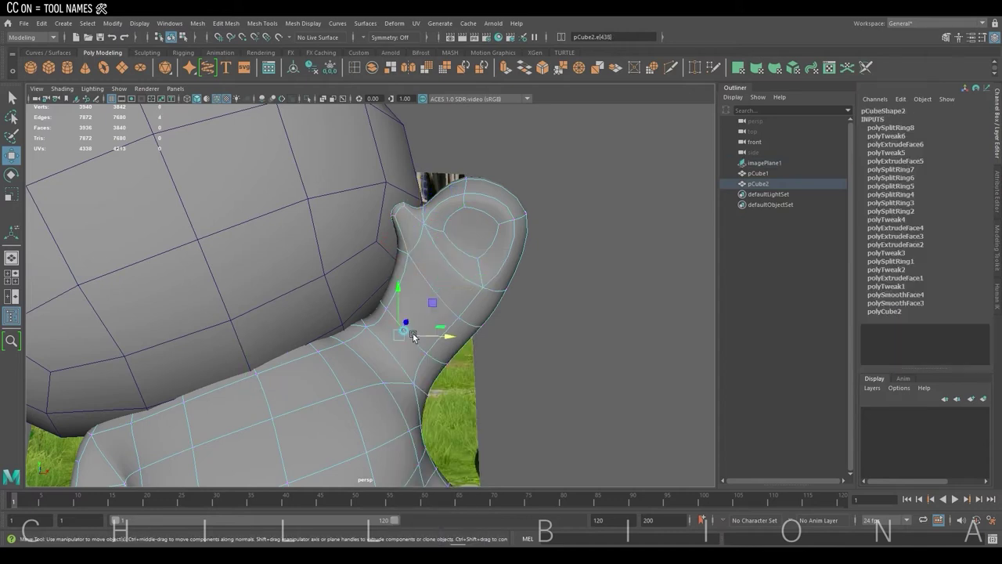
mouse_move(402, 325)
alt+mouse_down()
mouse_move(406, 351)
mouse_move(434, 269)
alt+mouse_up()
drag(600, 224, 360, 304)
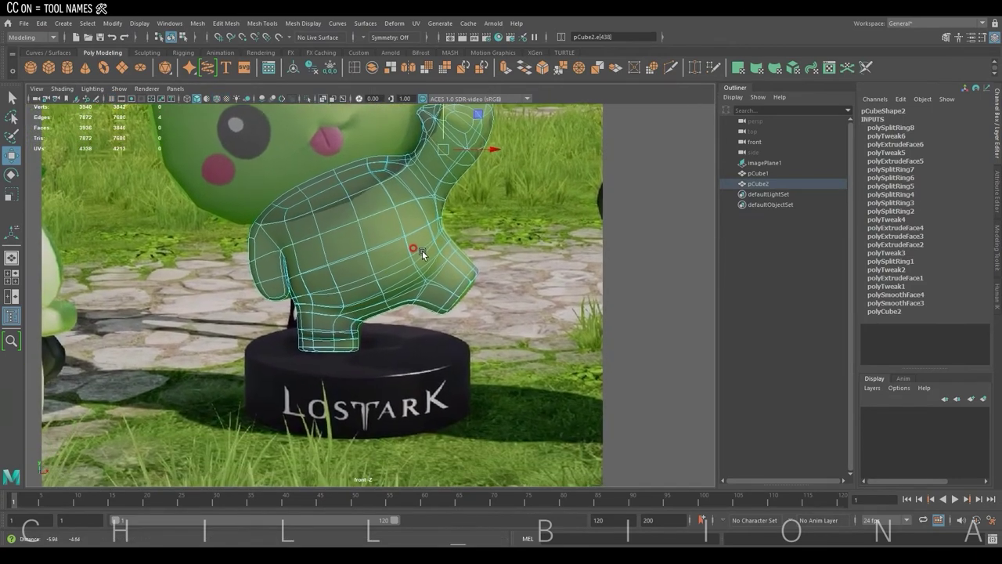
- Marquee-select the arm-tip vertices and raise them to match the reference art
scroll(422, 251, up, 2)
key(F9)
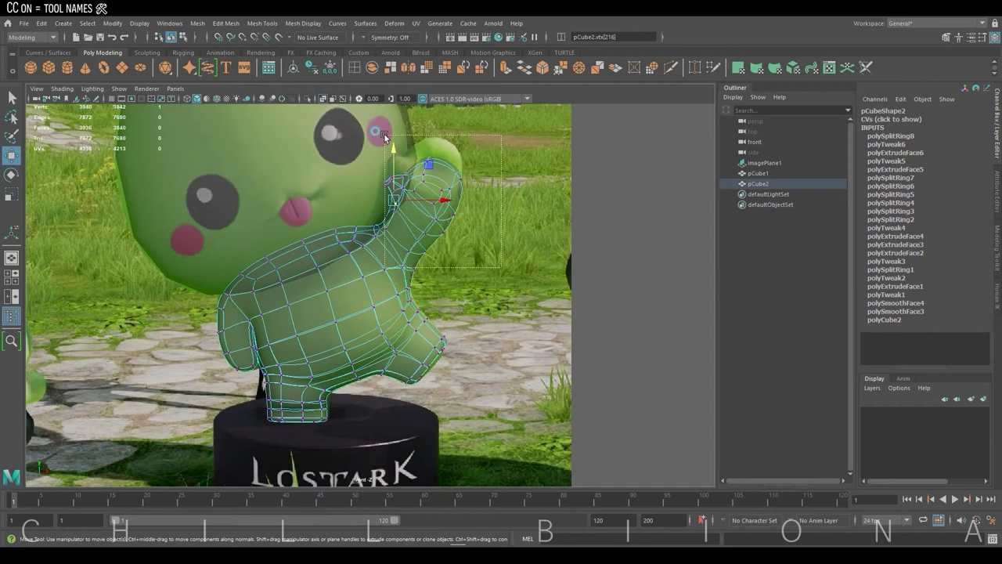
drag(384, 137, 386, 137)
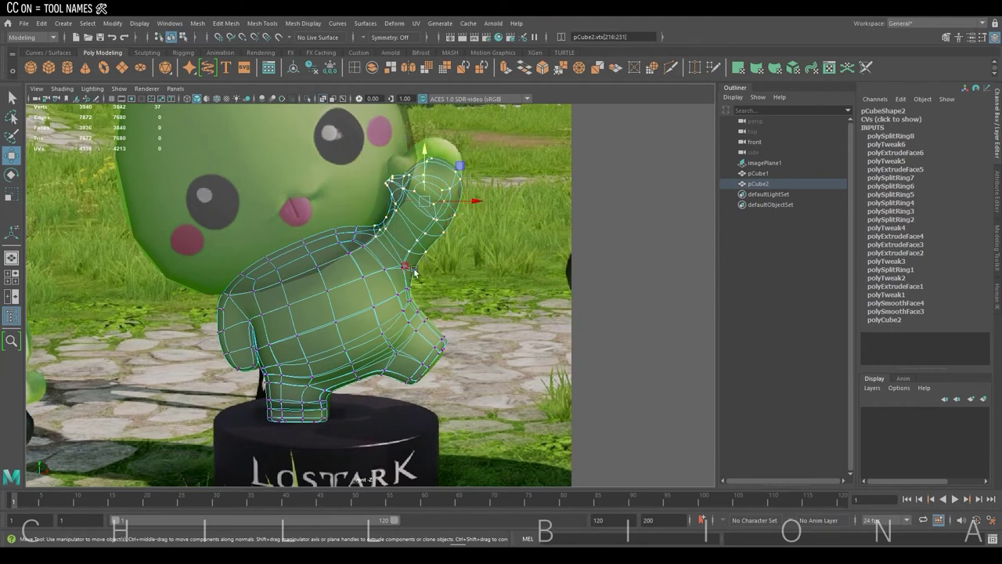
drag(425, 180, 478, 187)
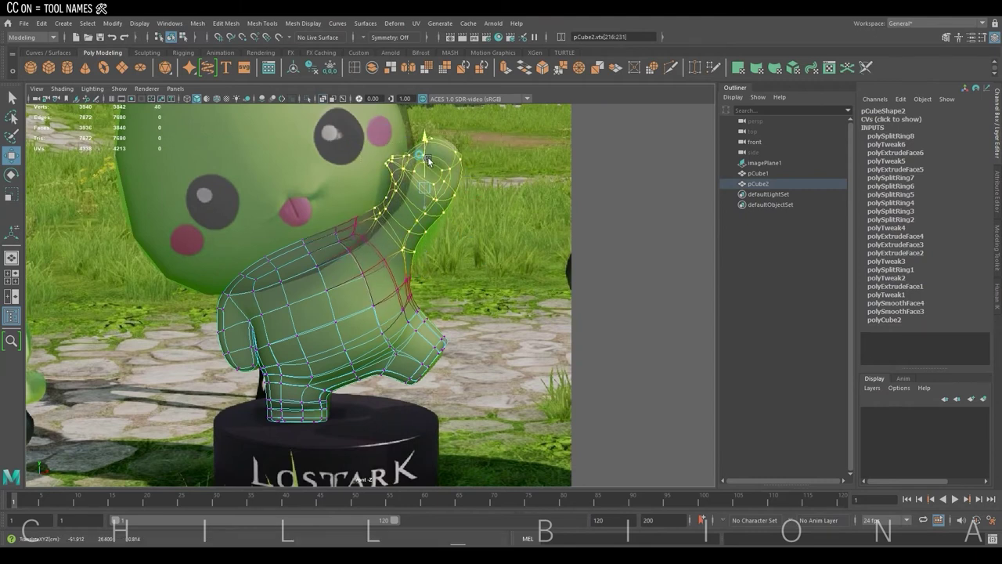
- Tweak individual vertices on the raised arm to refine its tip
key(space)
scroll(180, 400, down, 2)
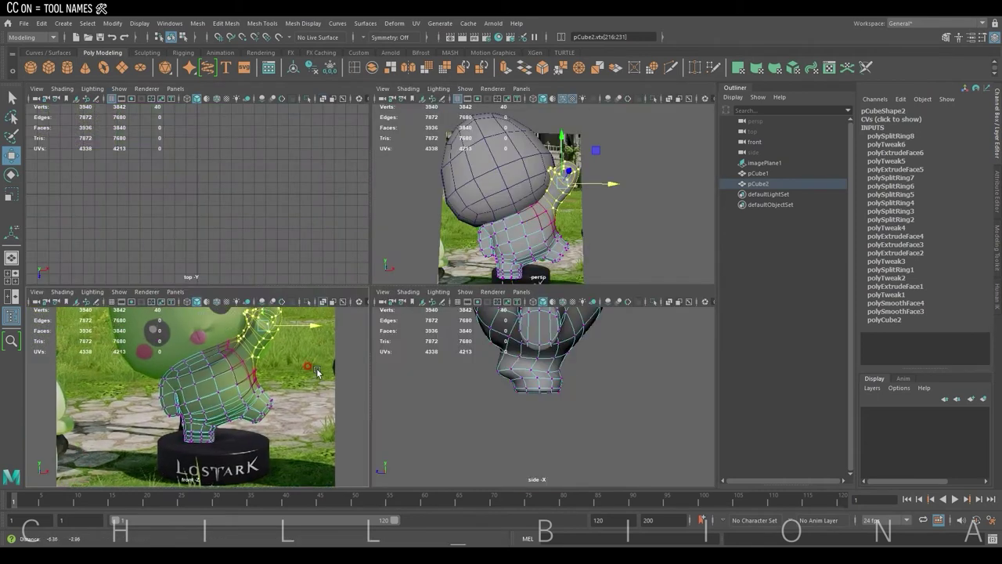
key(space)
scroll(428, 369, up, 2)
alt+middle_drag(428, 368, 433, 313)
scroll(433, 313, up, 2)
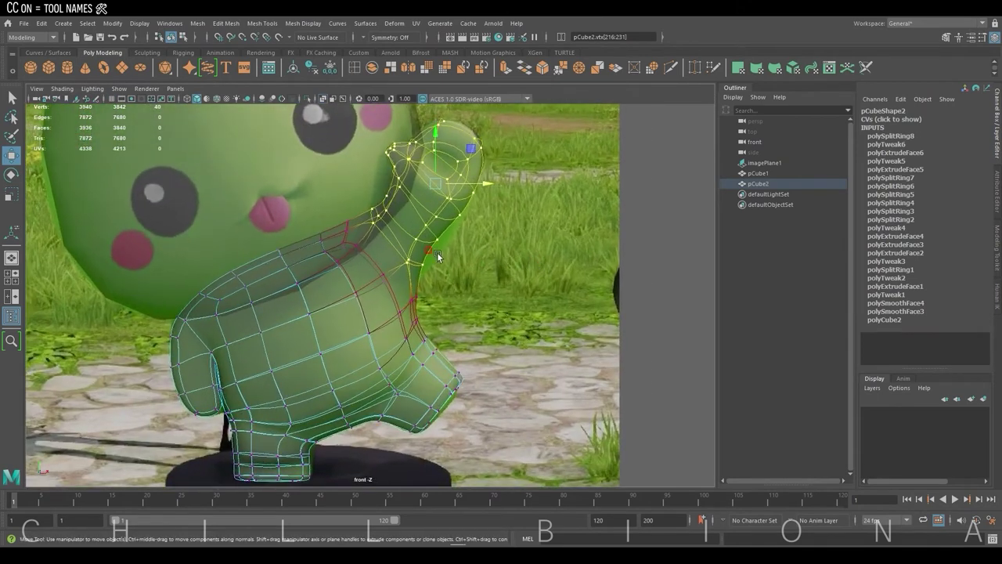
click(439, 240)
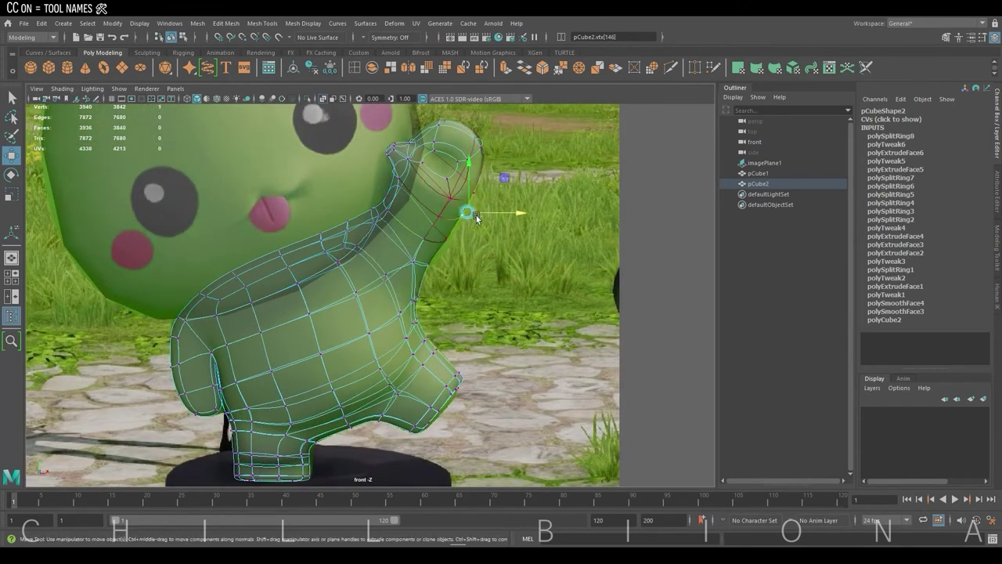
click(470, 211)
alt+right_drag(476, 209, 264, 282)
- Scale the head pCube1 down slightly to 1.906 × 1.018 × 0.623
click(264, 282)
scroll(264, 282, down, 2)
scroll(323, 223, up, 2)
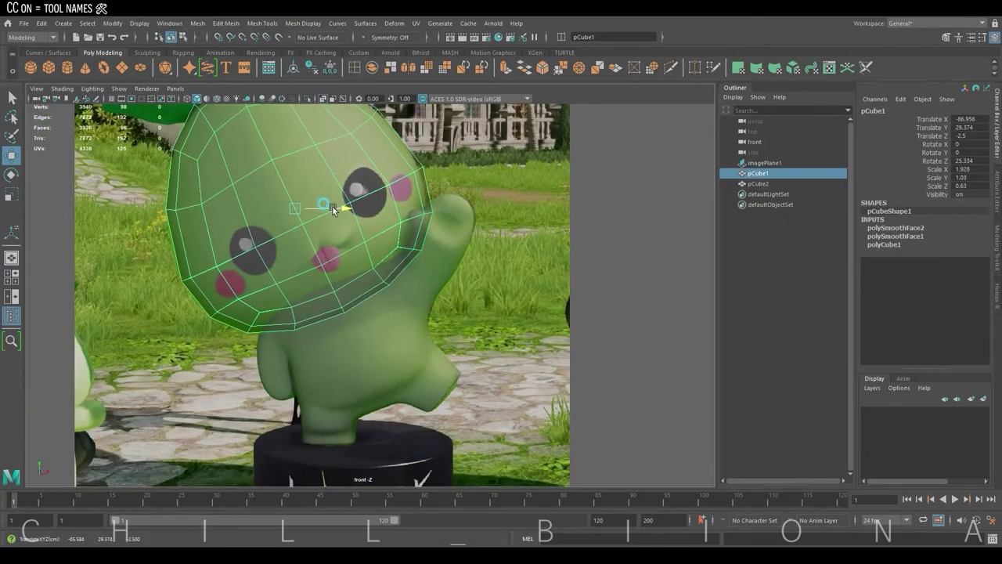
scroll(323, 223, up, 2)
key(r)
drag(326, 271, 322, 272)
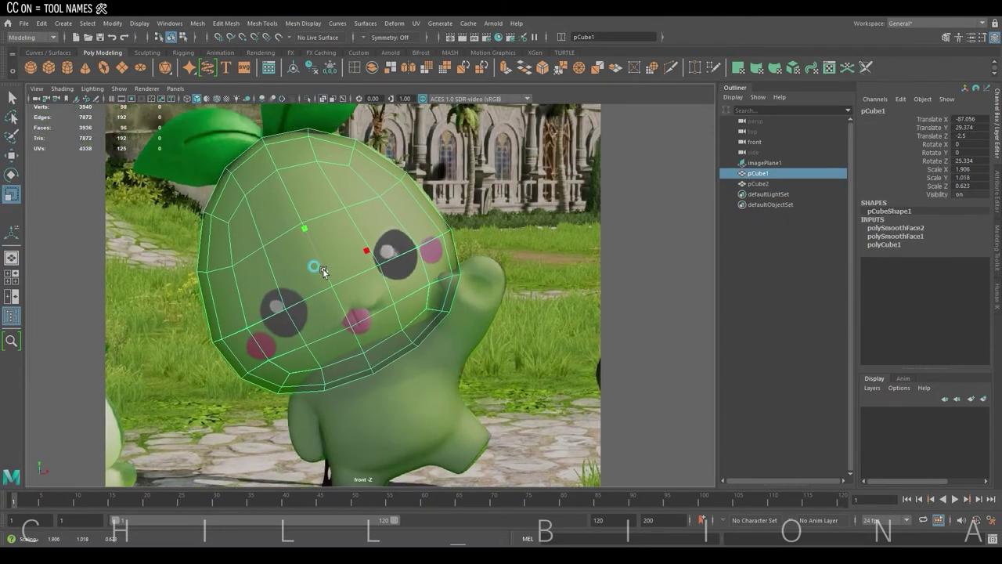
mouse_move(324, 272)
alt+middle_down()
mouse_move(406, 269)
mouse_move(469, 292)
alt+middle_up()
- Trace a three-point leaf polygon over the reference leaf with Create Polygon
click(178, 313)
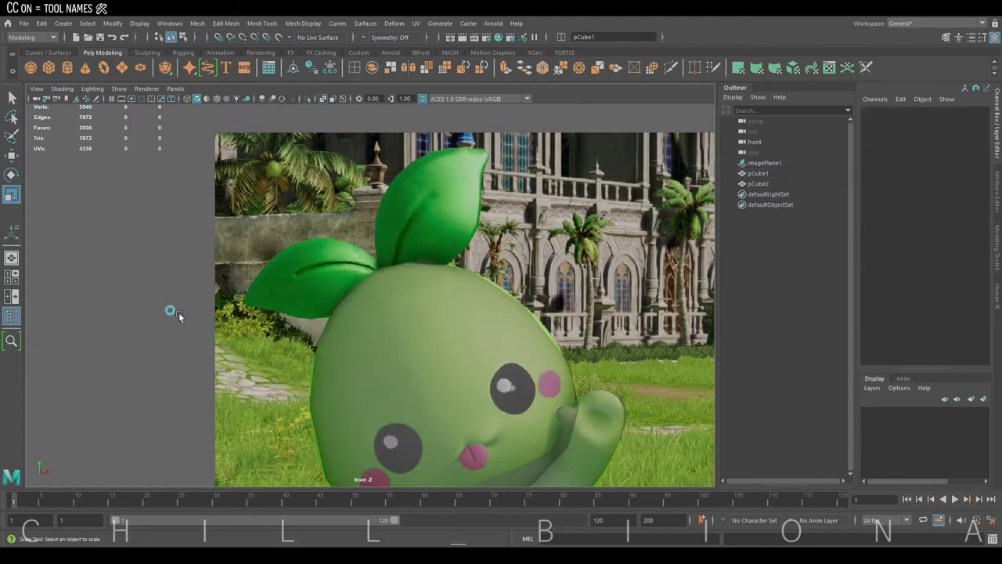
click(232, 24)
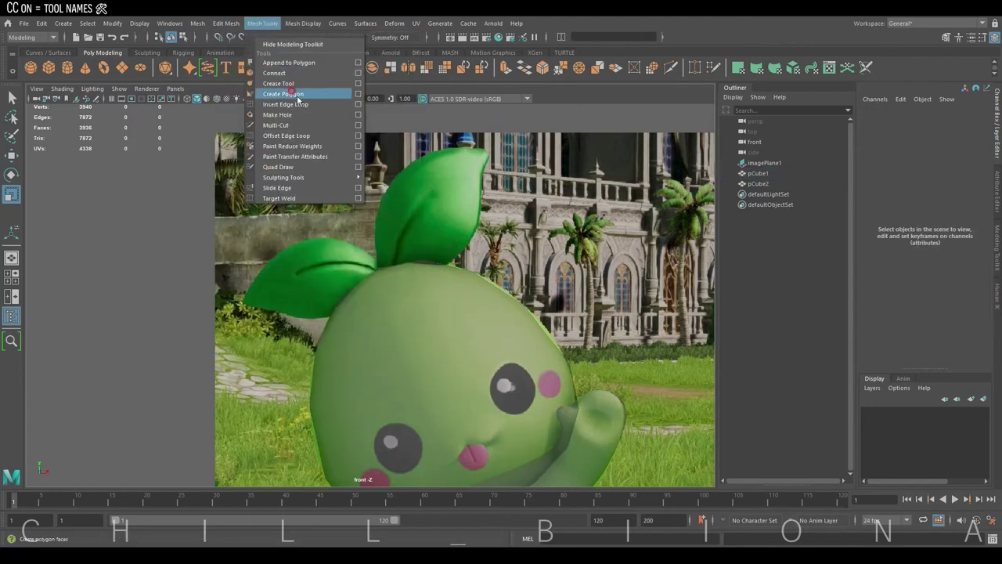
click(297, 96)
click(385, 191)
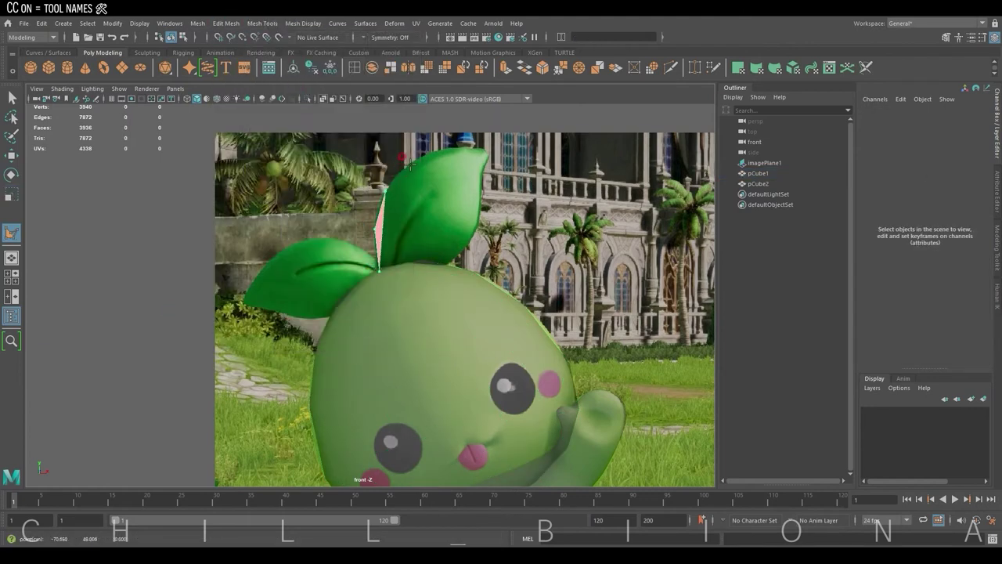
click(486, 149)
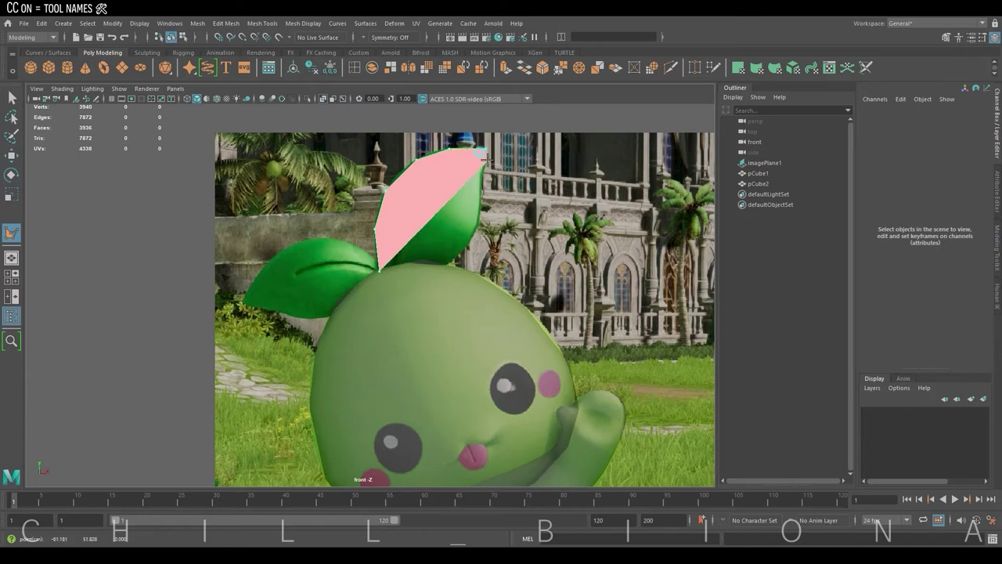
click(471, 215)
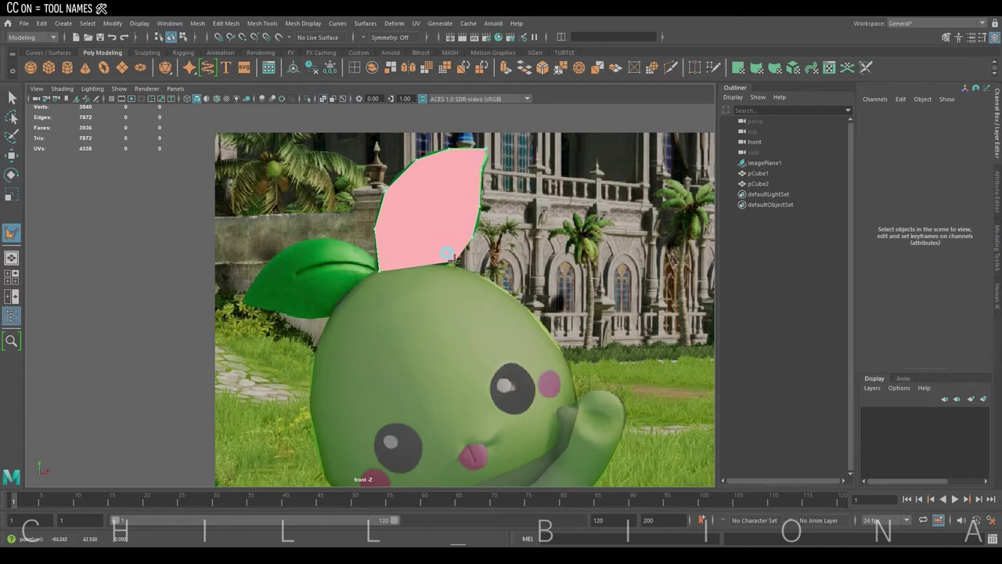
key(Return)
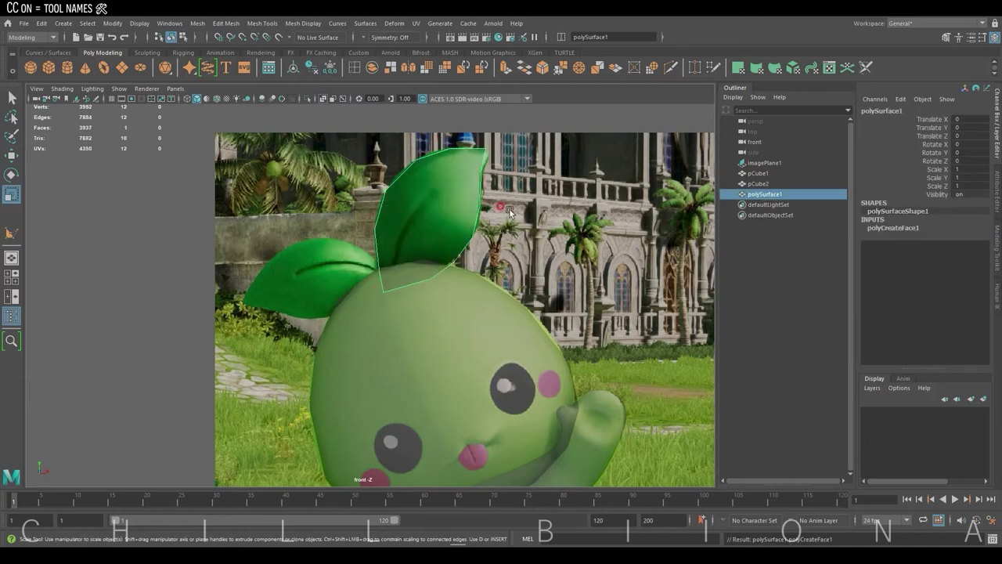
- Reshape the leaf's top corner and add two cross edges with Connect
scroll(490, 210, up, 3)
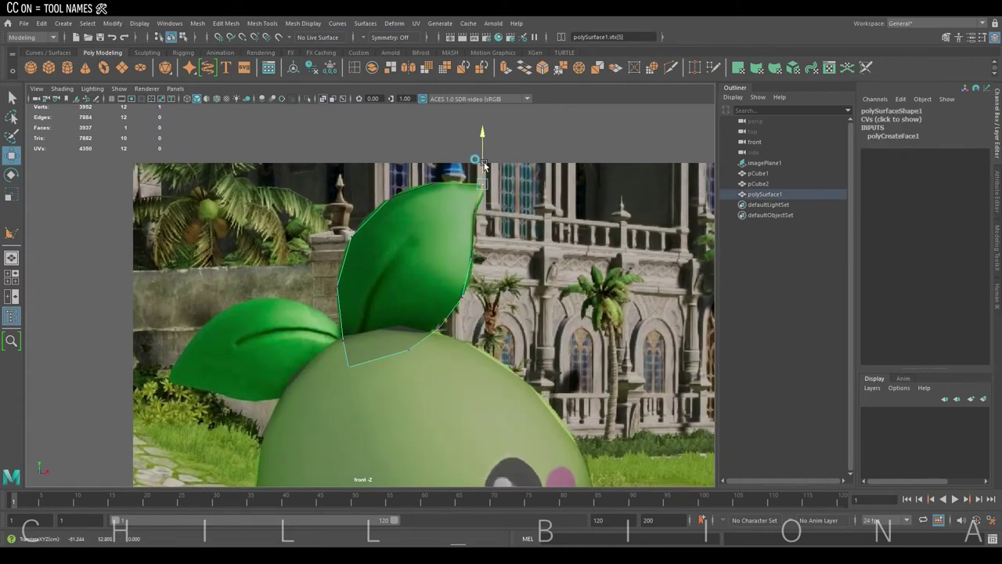
scroll(525, 227, up, 2)
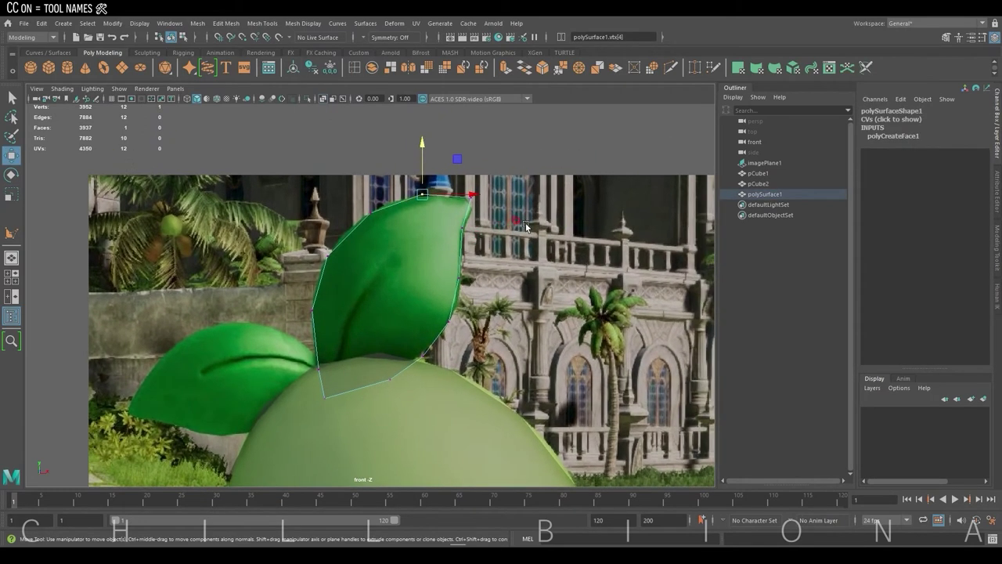
drag(354, 207, 368, 217)
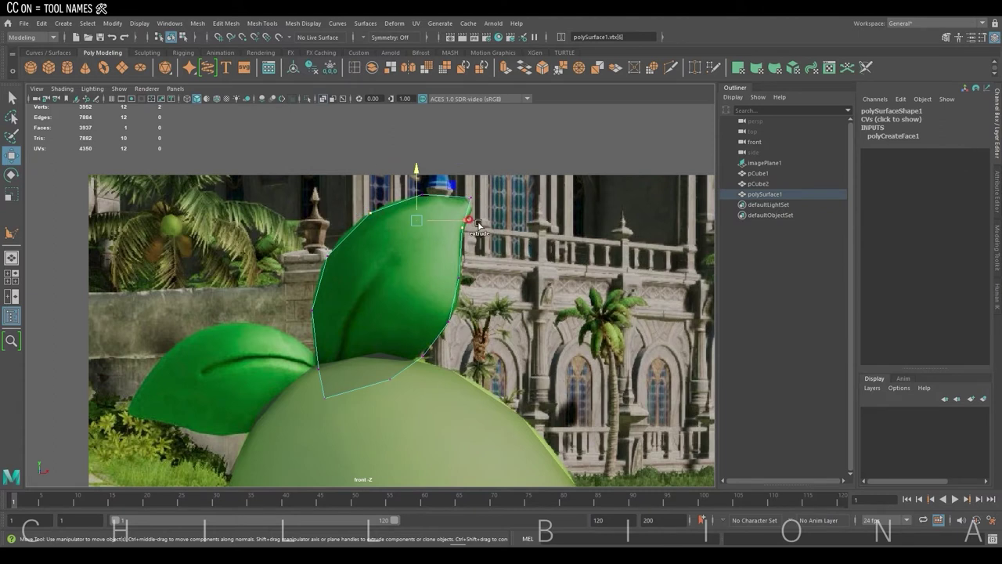
click(991, 117)
click(997, 243)
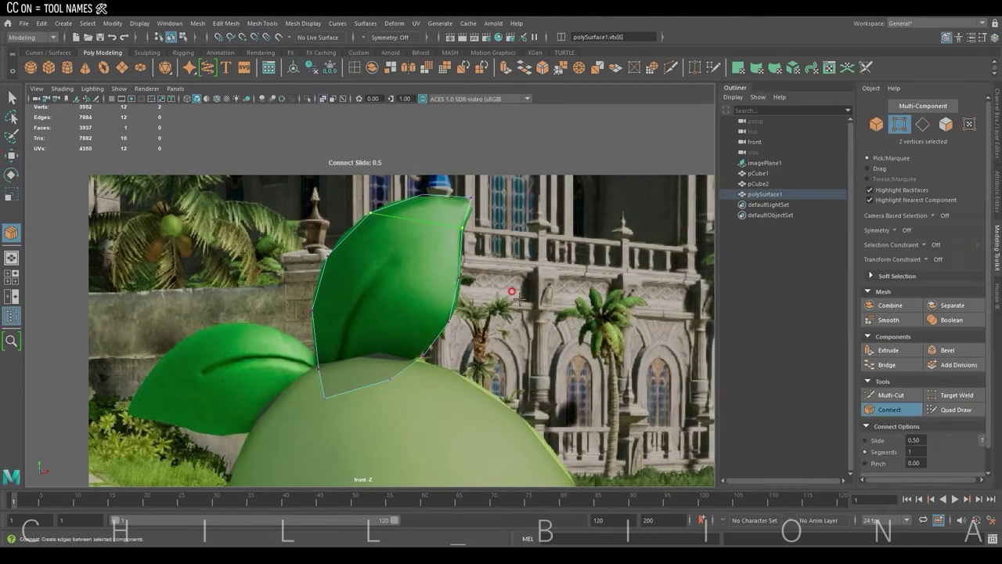
click(889, 410)
click(305, 304)
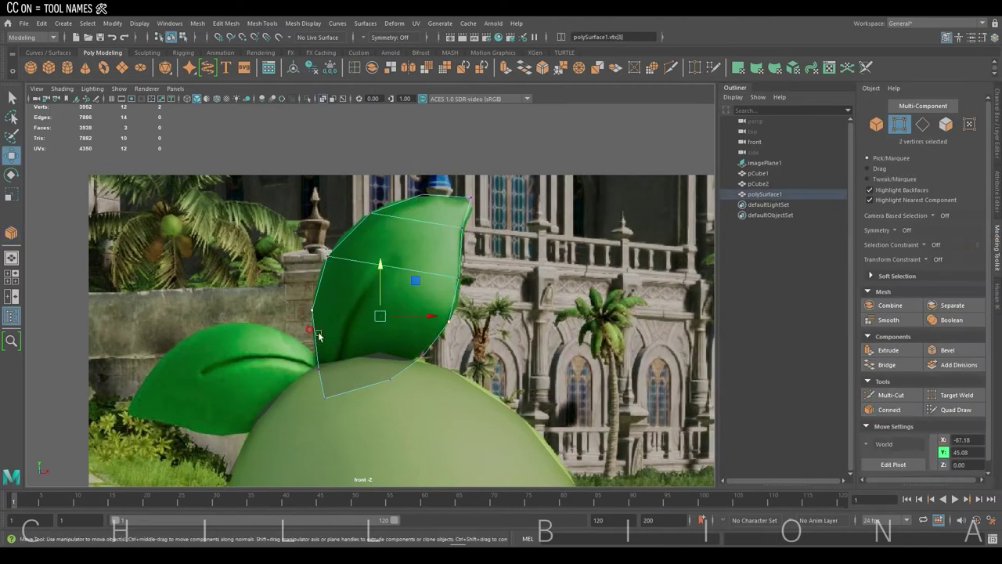
- Pull the lower left and right leaf vertices onto the reference outline
click(416, 367)
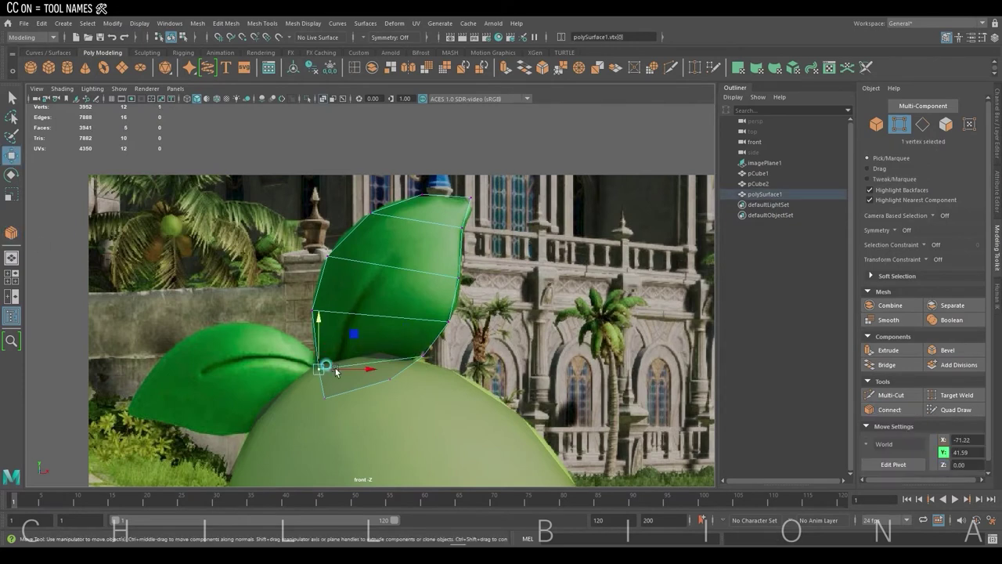
drag(319, 369, 314, 361)
drag(388, 384, 437, 359)
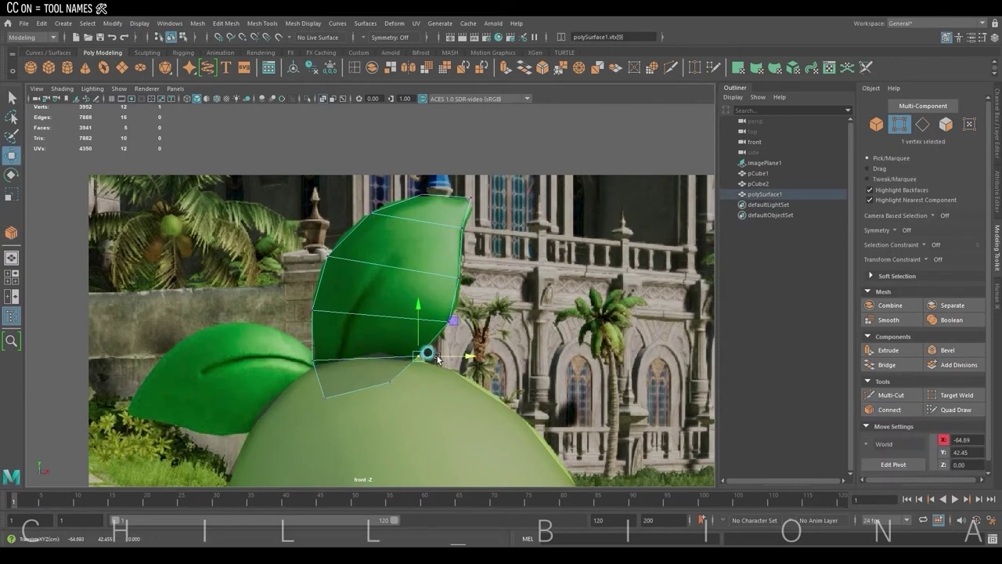
click(470, 319)
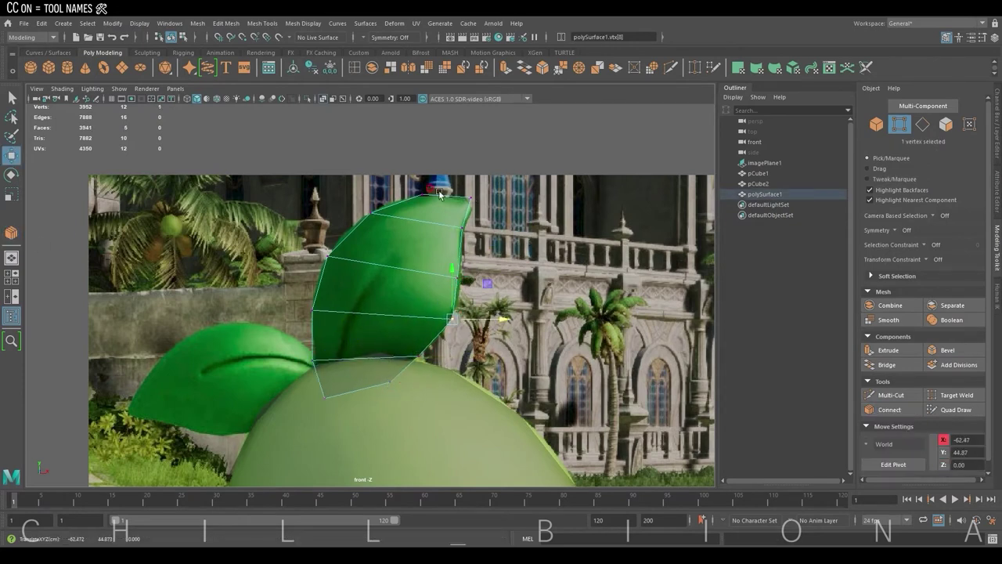
- Multi-Cut a lengthwise edge loop down the middle of the leaf
shift+right_drag(440, 195, 415, 141)
click(382, 266)
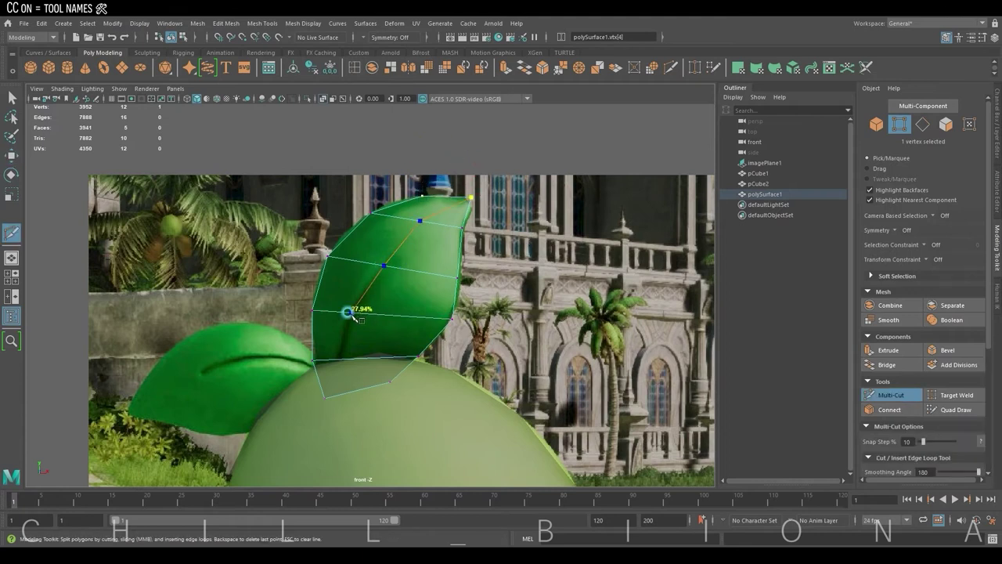
key(w)
click(327, 394)
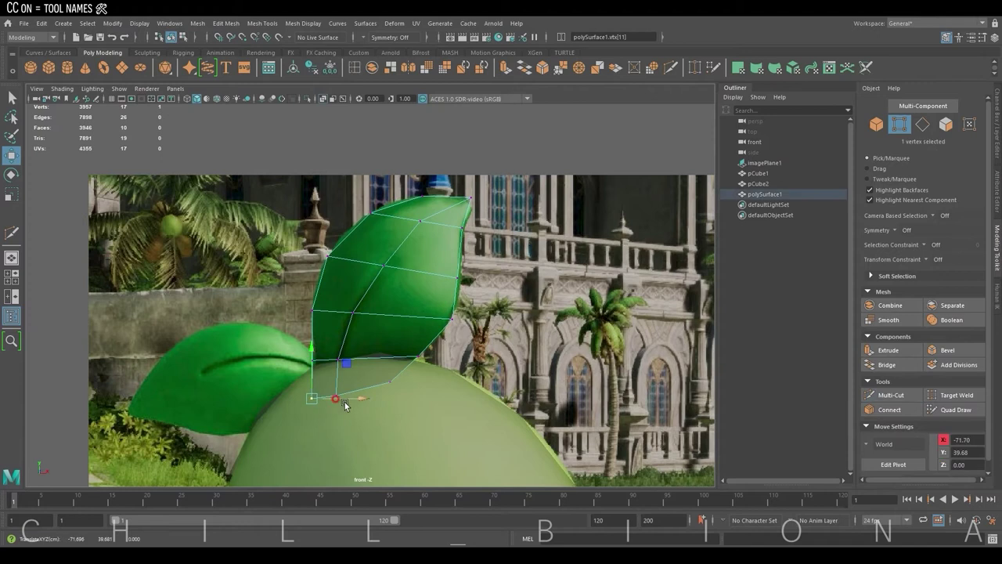
- Reshape the leaf by moving its edges and select the two tip vertices
key(F10)
click(424, 273)
key(space)
key(space)
drag(384, 241, 369, 231)
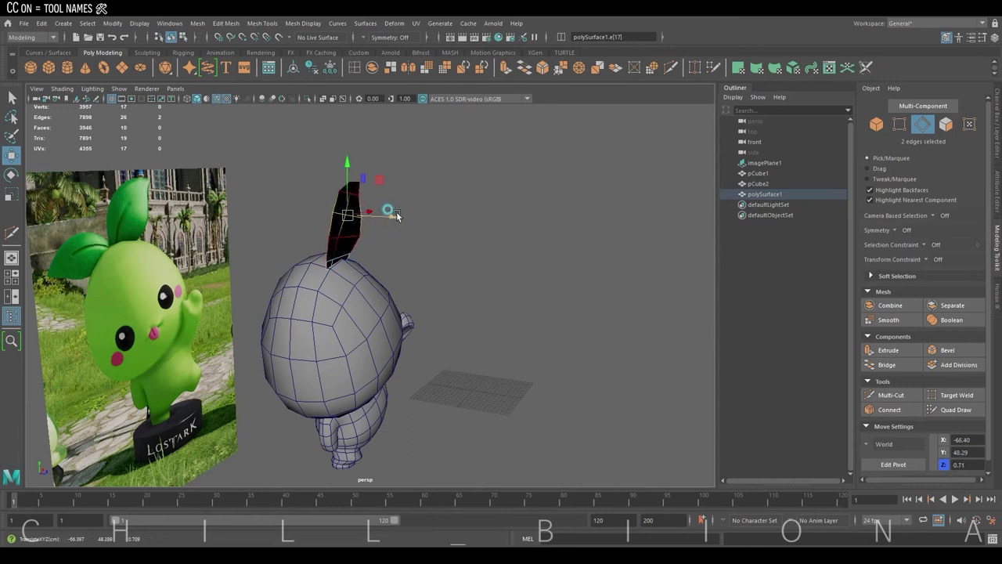
alt+right_drag(391, 212, 525, 213)
alt+drag(525, 213, 376, 180)
right_drag(325, 182, 336, 149)
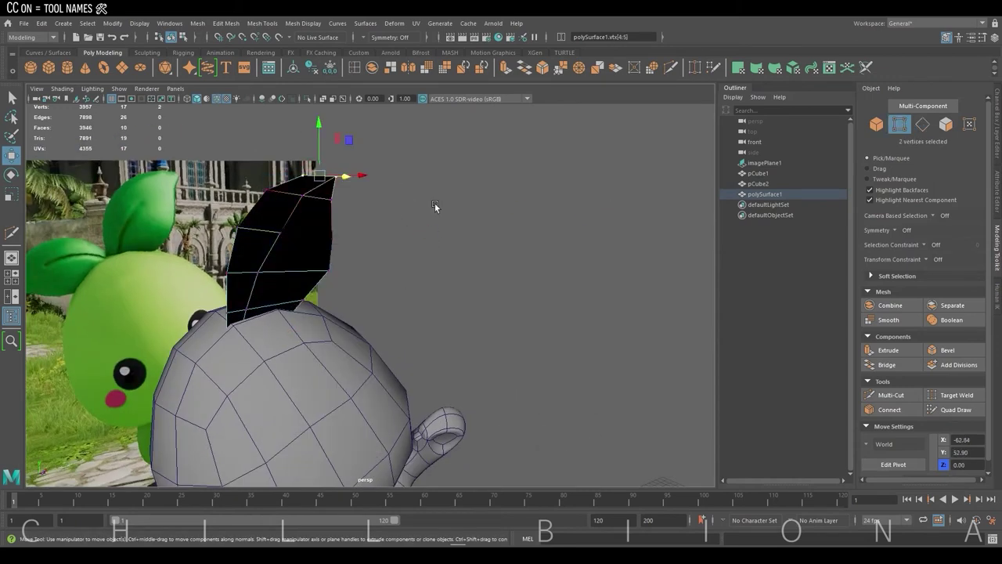
mouse_move(435, 202)
alt+right_down()
mouse_move(375, 204)
mouse_move(384, 166)
alt+right_up()
mouse_move(385, 165)
alt+mouse_down()
mouse_move(343, 233)
mouse_move(398, 203)
mouse_move(410, 183)
mouse_move(466, 282)
alt+mouse_up()
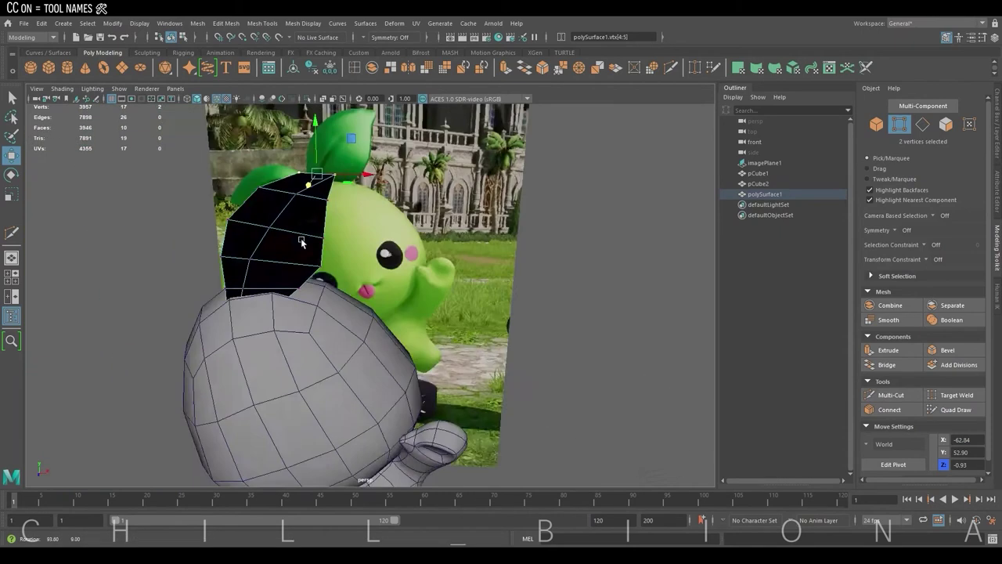
- Extrude the leaf faces with Local Translate Z 1 to give it thickness
key(F8)
key(space)
click(889, 320)
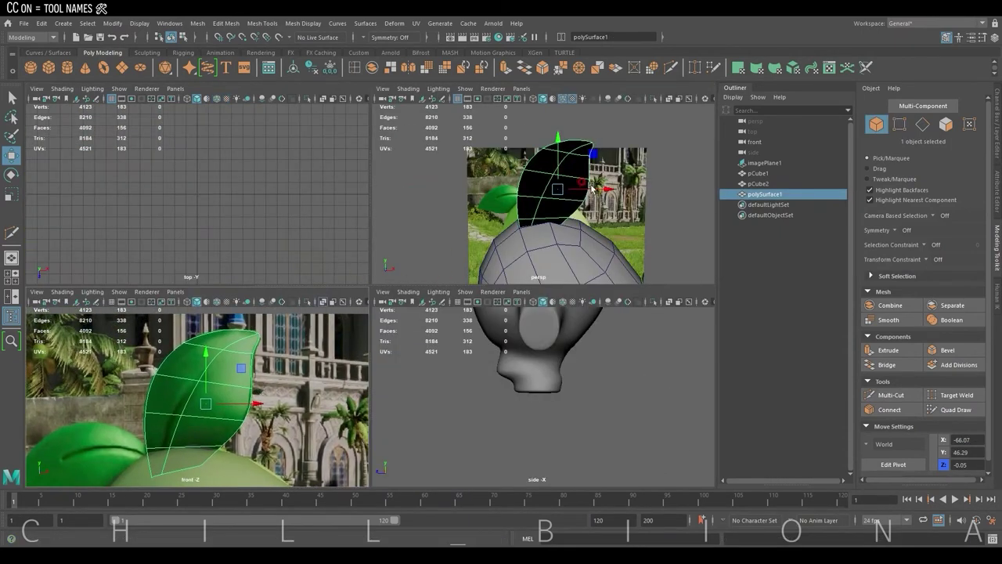
key(space)
click(508, 68)
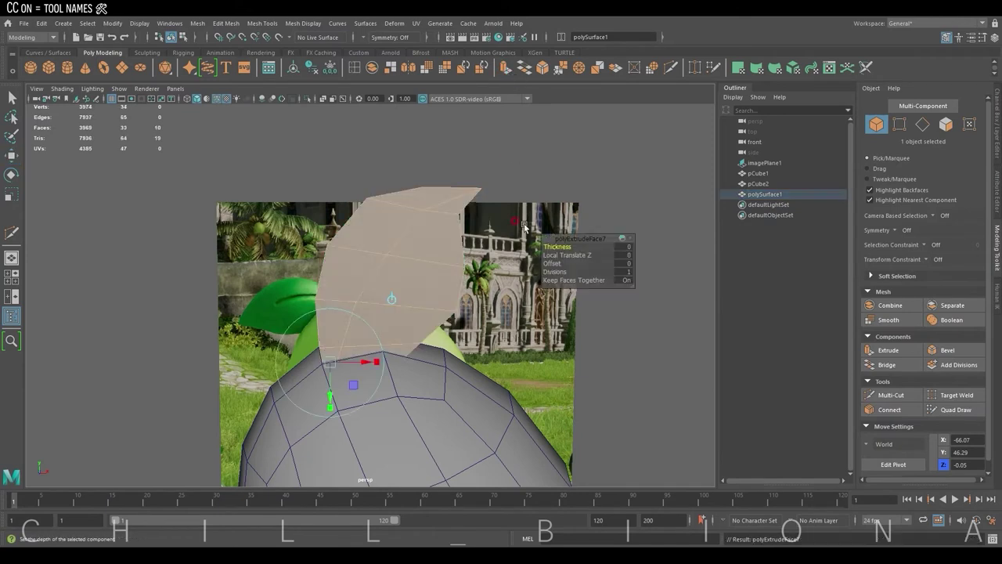
mouse_move(595, 258)
alt+mouse_down()
mouse_move(641, 245)
mouse_move(475, 305)
alt+mouse_up()
text(2)
key(Return)
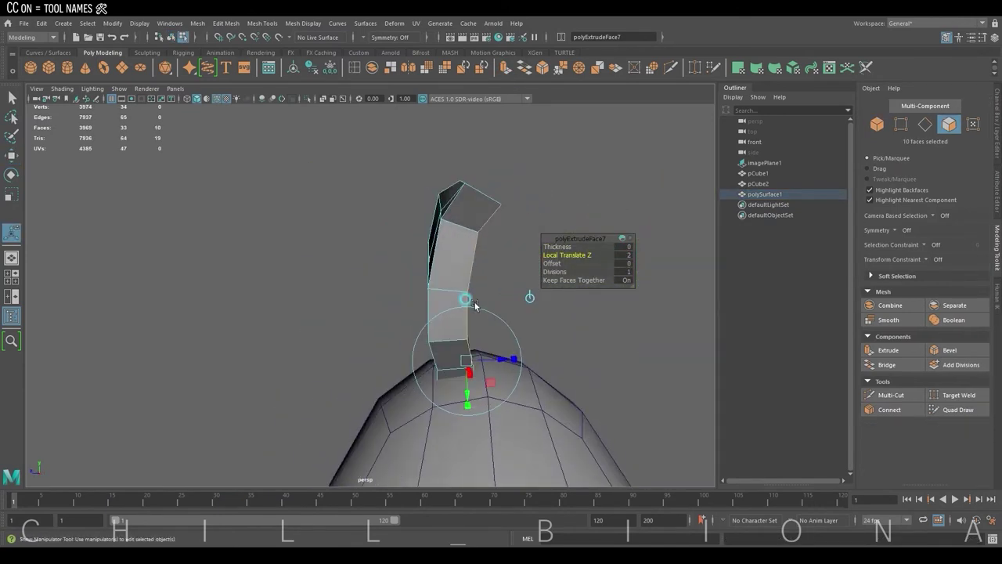
key(Return)
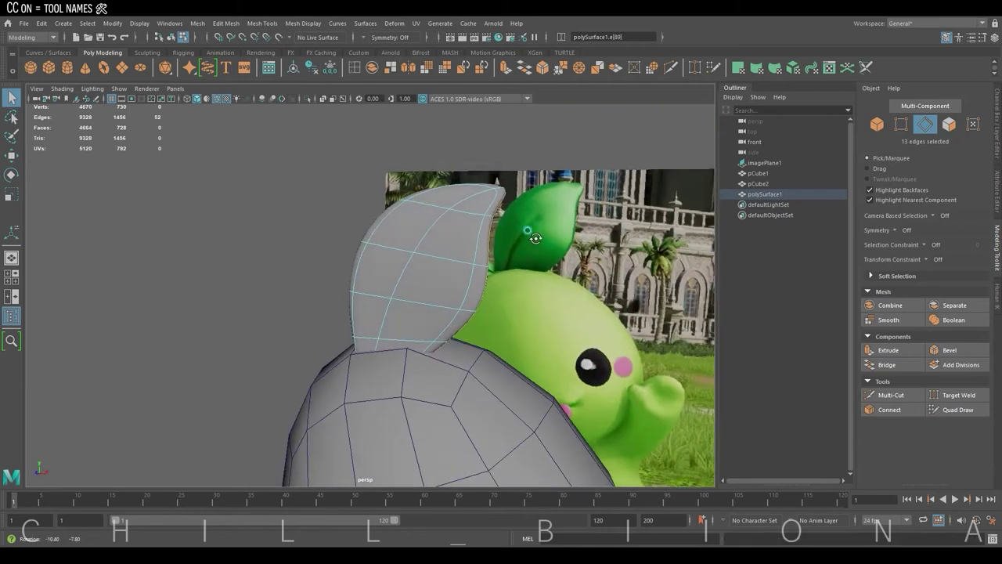
- Smooth the leaf mesh and view it from the front
click(493, 159)
click(426, 68)
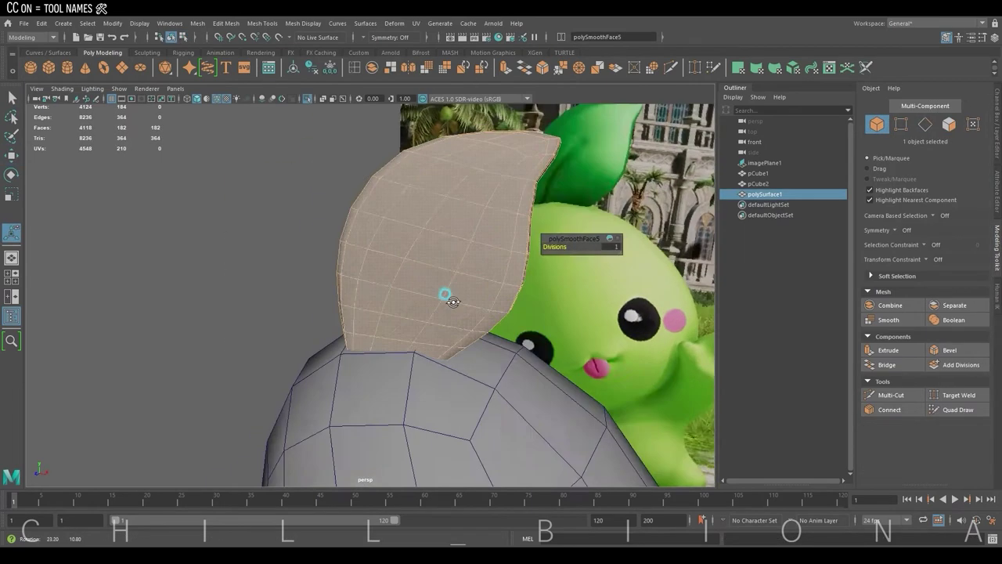
alt+middle_drag(447, 290, 441, 308)
key(space)
key(space)
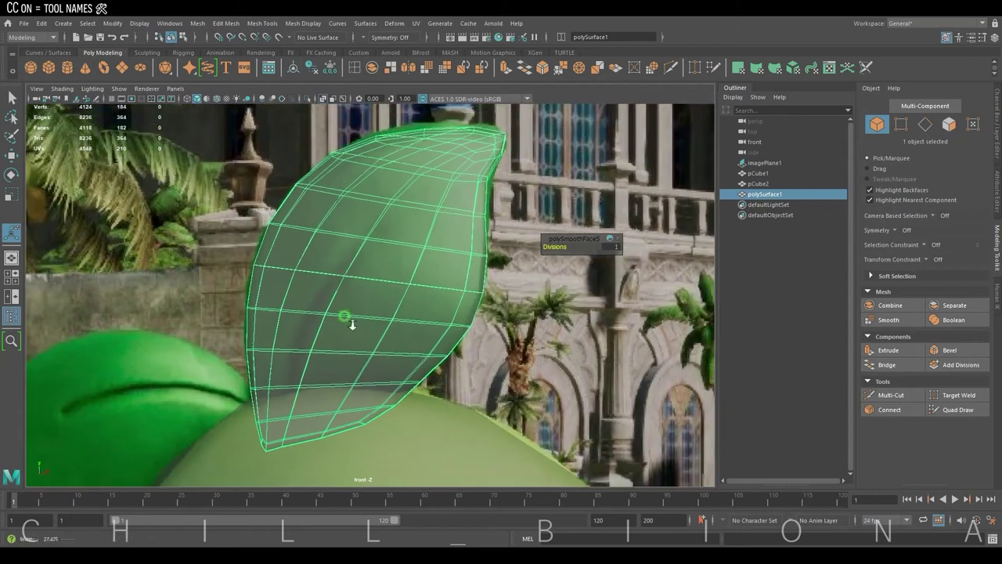
- Raise the bottom-left base vertices and another row of leaf vertices
key(q)
right_drag(353, 324, 338, 266)
key(w)
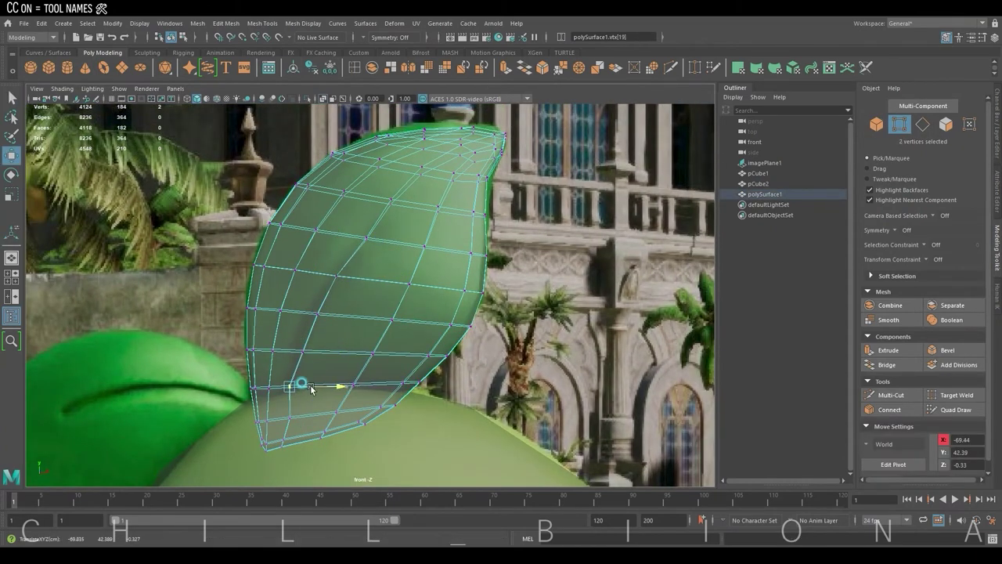
drag(270, 405, 298, 426)
alt+middle_drag(304, 420, 304, 369)
drag(304, 368, 311, 338)
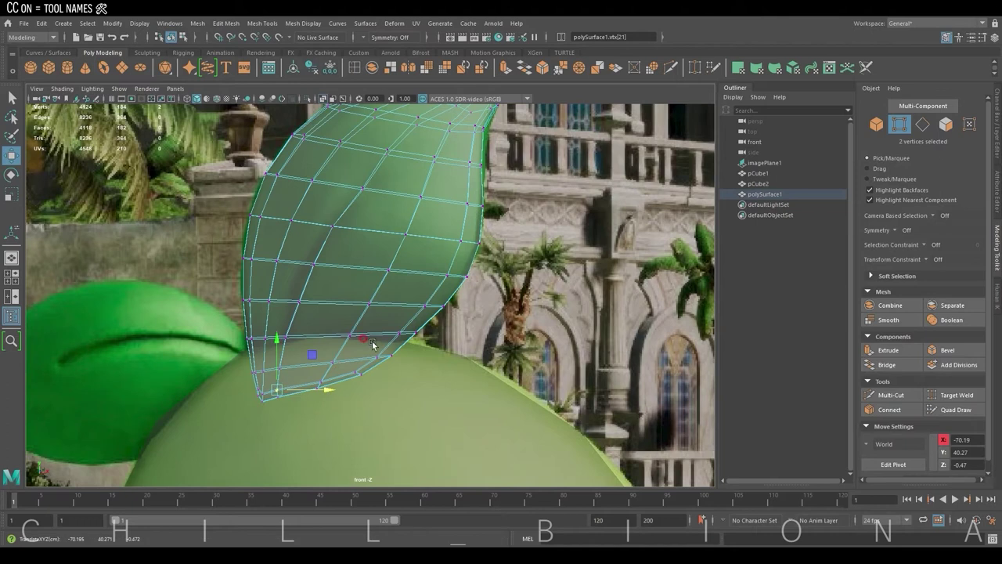
mouse_move(287, 249)
mouse_down()
mouse_move(349, 274)
mouse_move(362, 228)
mouse_up()
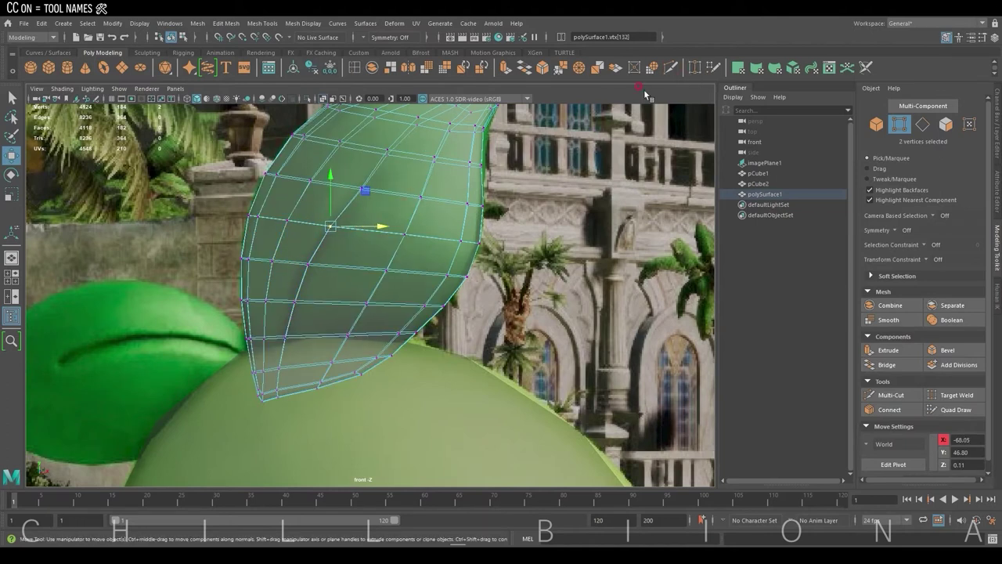
- Multi-Cut an extra edge loop running up the leaf from its base
key(ctrl+shift+x)
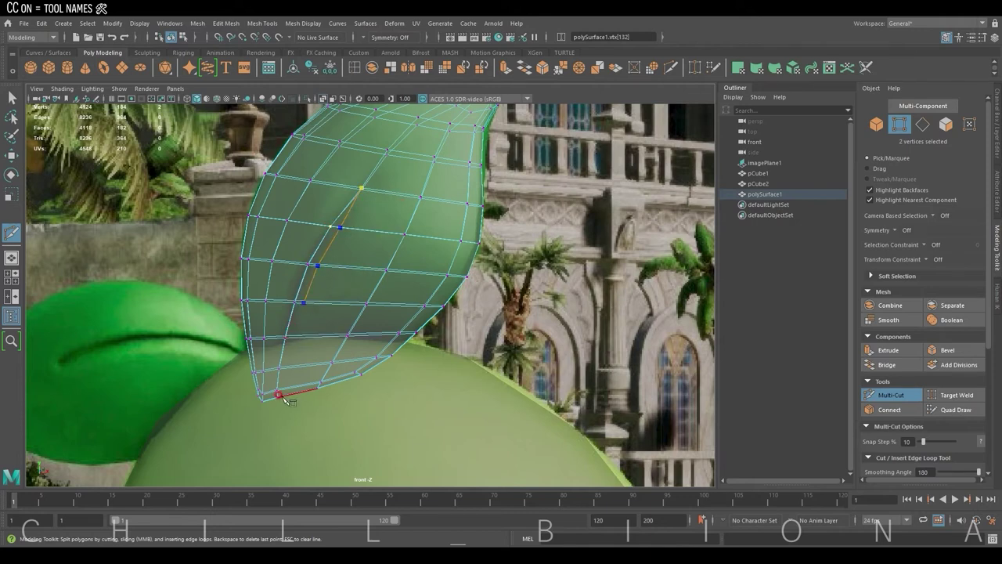
key(Return)
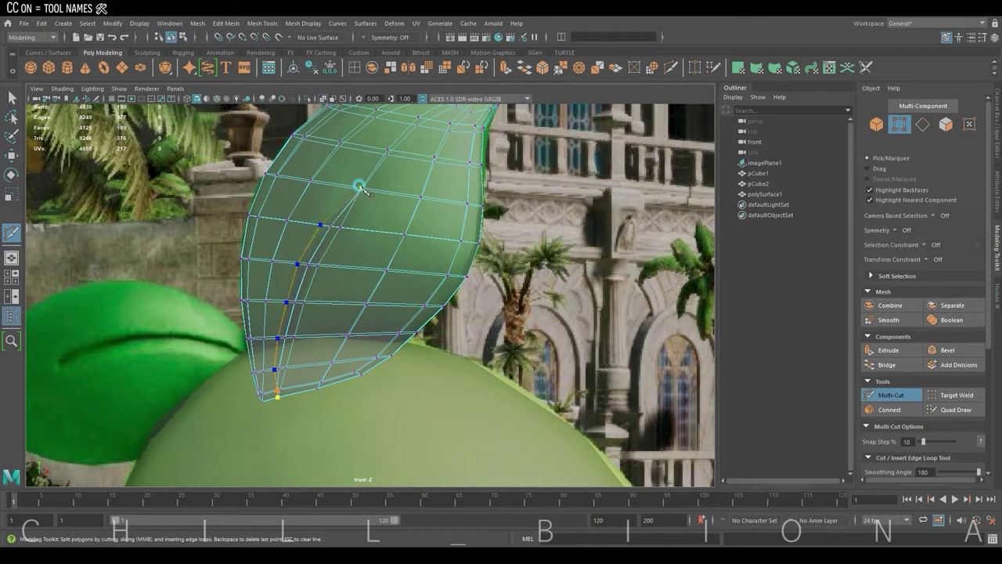
key(space)
key(space)
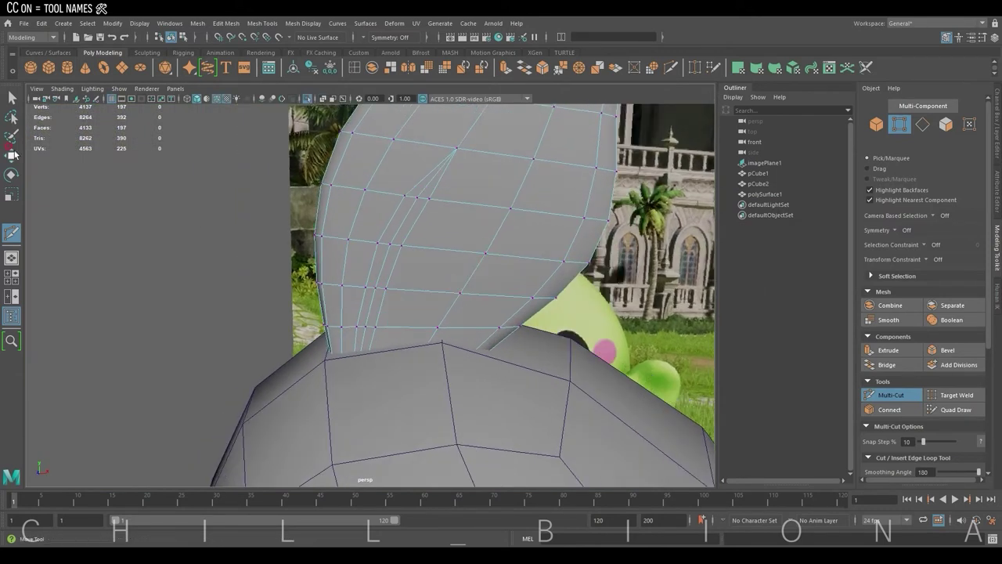
- Select the leaf's new edge loop and nudge it slightly in depth
key(w)
click(437, 188)
double_click(437, 188)
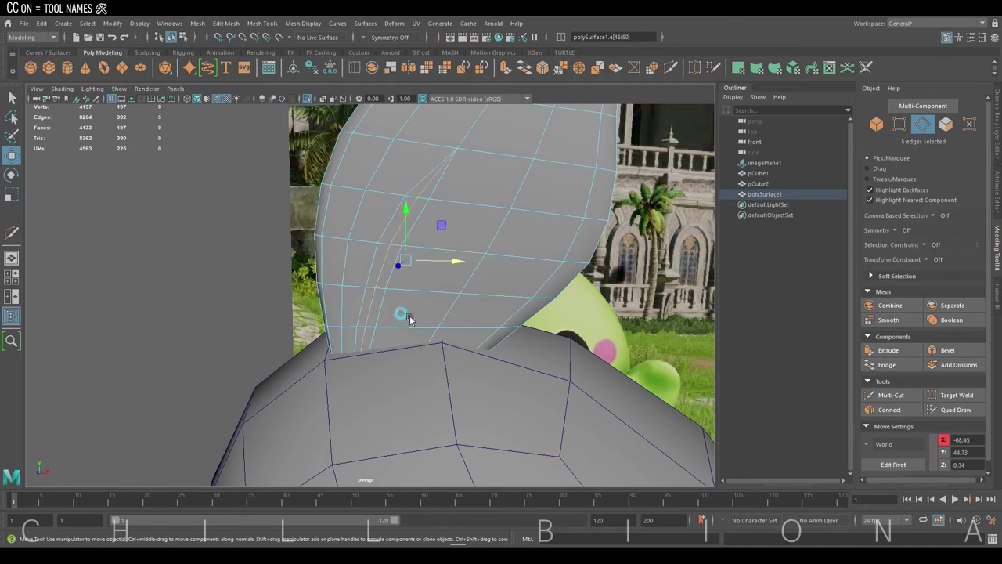
alt+drag(410, 320, 421, 263)
drag(422, 263, 368, 235)
- Clear the edge selection and orbit to view the head from behind
click(263, 22)
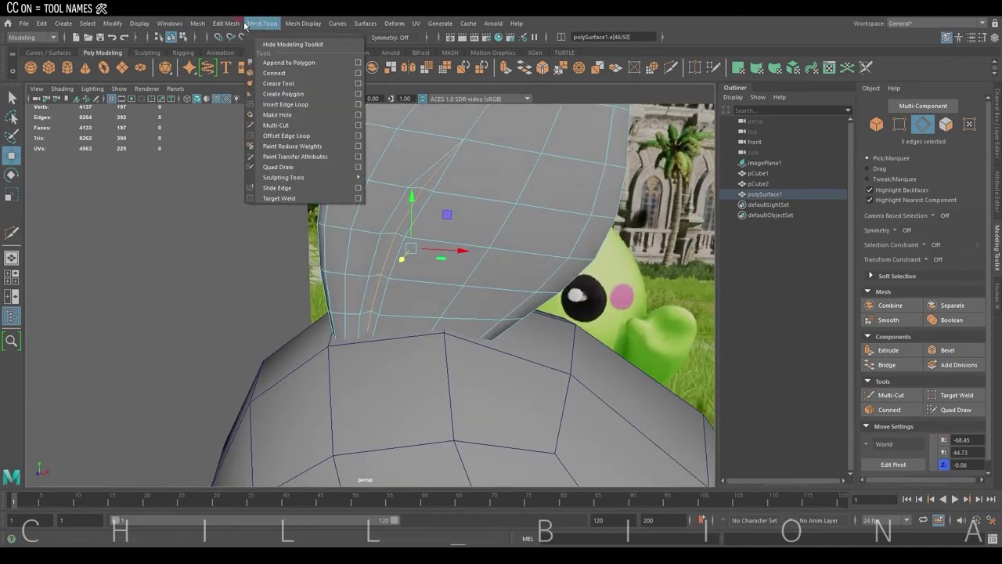
click(329, 165)
click(275, 202)
mouse_move(274, 201)
alt+mouse_down()
mouse_move(515, 213)
mouse_move(476, 296)
alt+mouse_up()
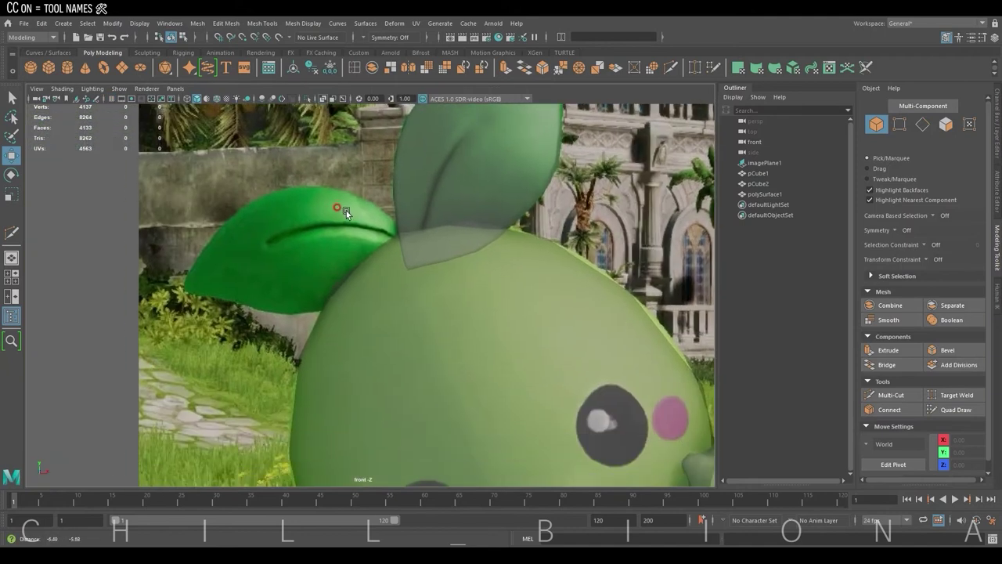
- Trace an eight-point polygon around the left reference leaf in the front view
click(262, 23)
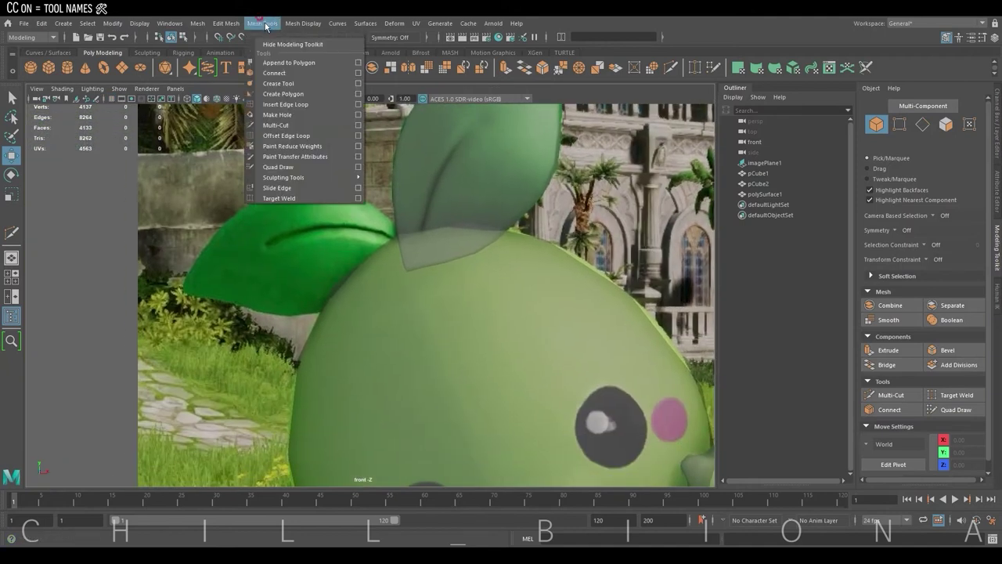
click(289, 89)
click(404, 244)
click(382, 210)
click(337, 192)
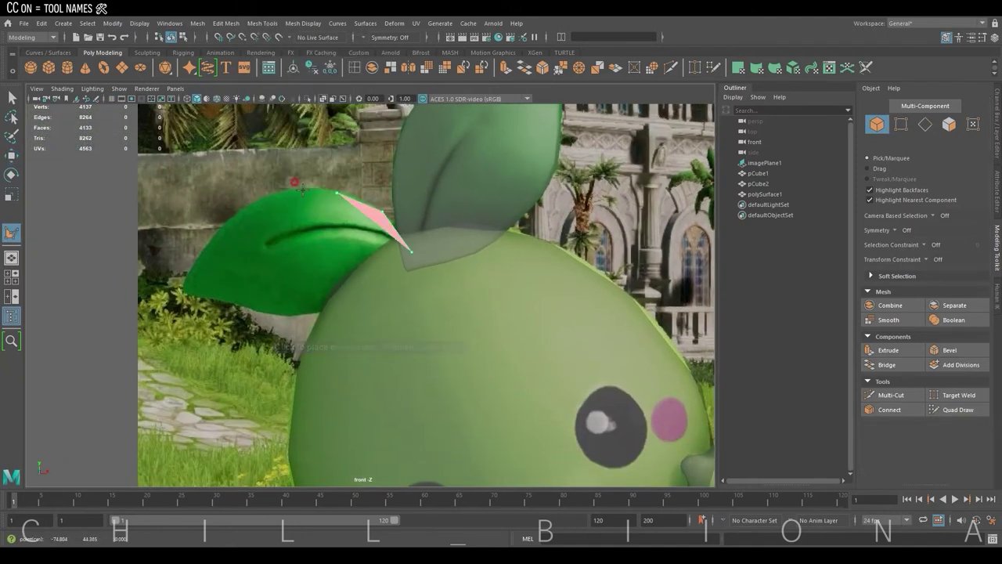
click(279, 191)
click(190, 269)
click(183, 295)
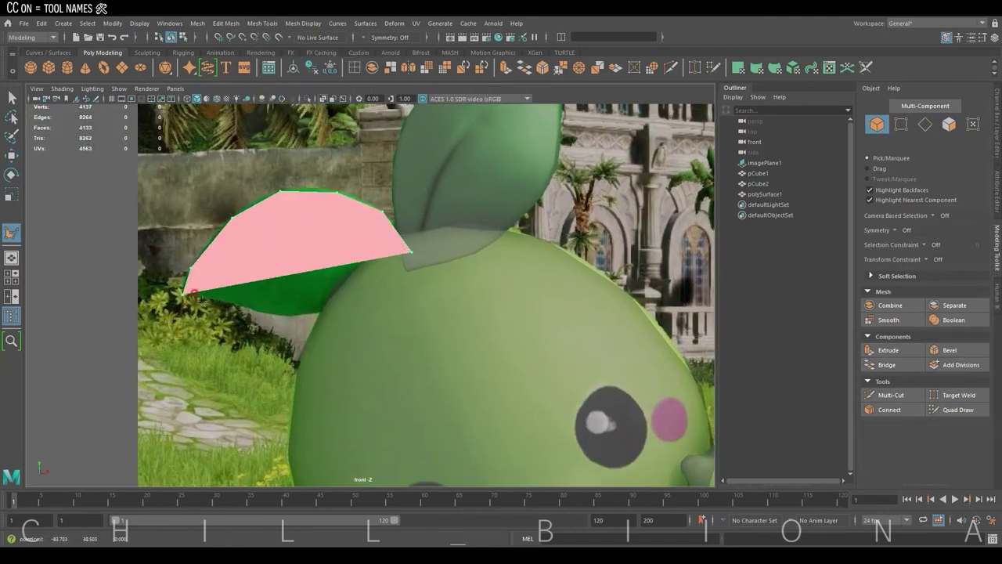
click(284, 313)
click(341, 311)
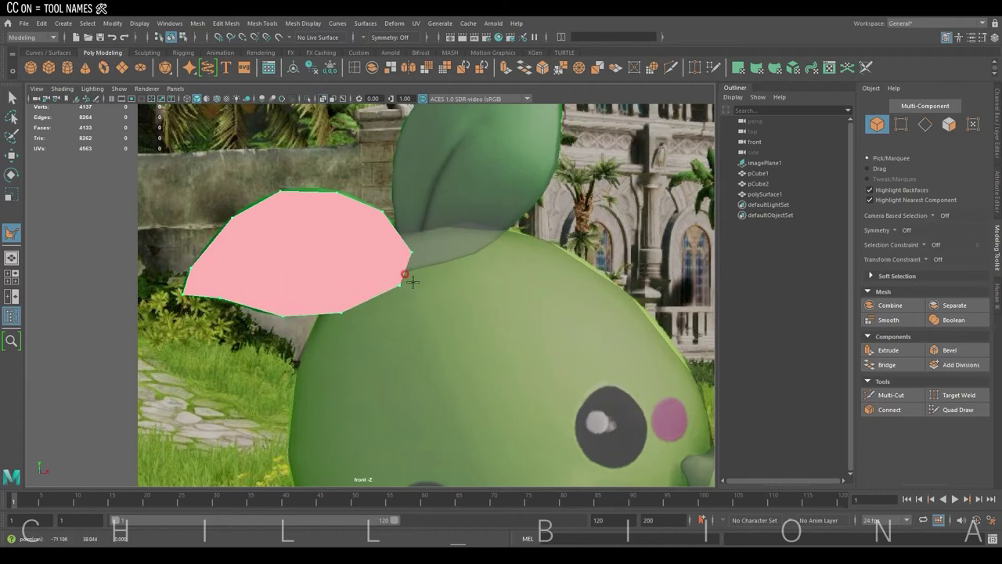
key(Return)
- Select two leaf vertices and Multi-Cut a cross edge through the leaf polygon
scroll(402, 221, up, 2)
key(F9)
drag(293, 208, 259, 270)
key(w)
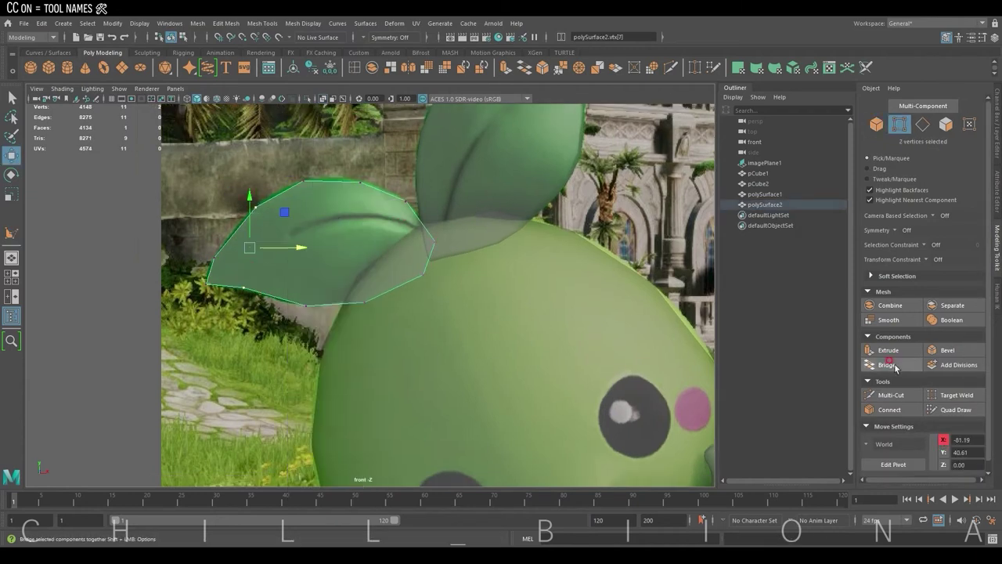
click(888, 365)
click(305, 304)
click(350, 302)
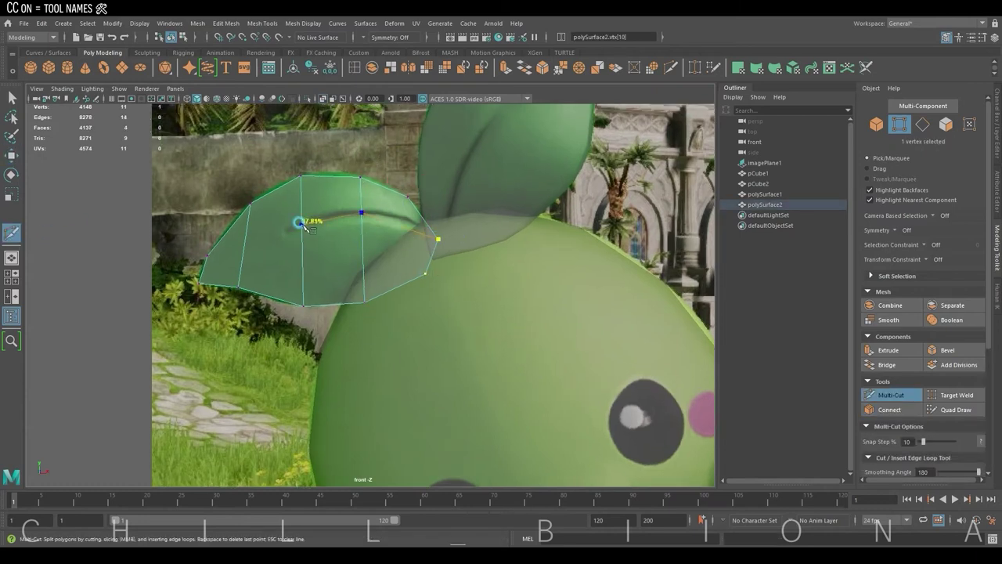
- Insert an edge loop across the leaf and turn on smooth preview with 3
ctrl+click(320, 255)
key(w)
click(439, 231)
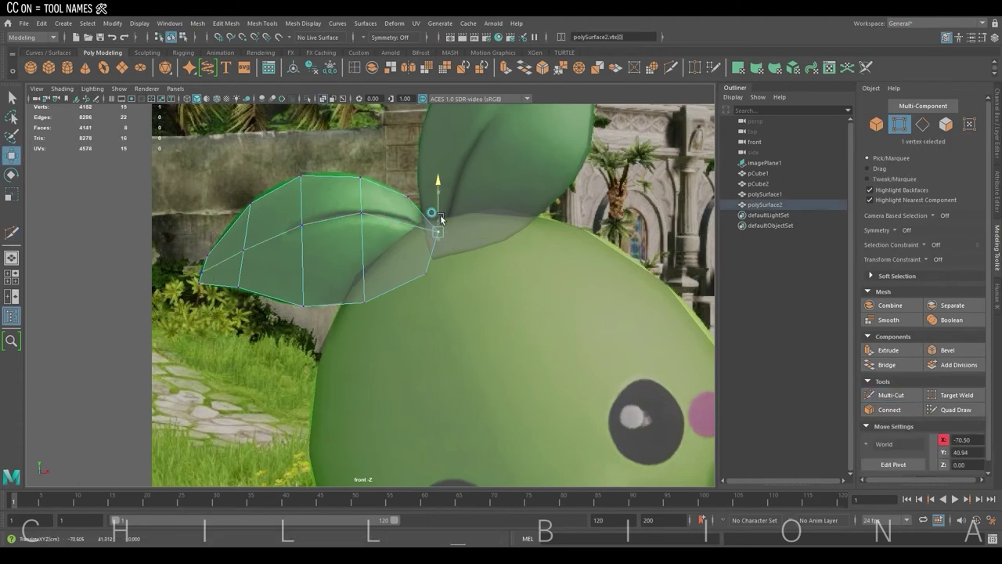
click(360, 213)
click(300, 215)
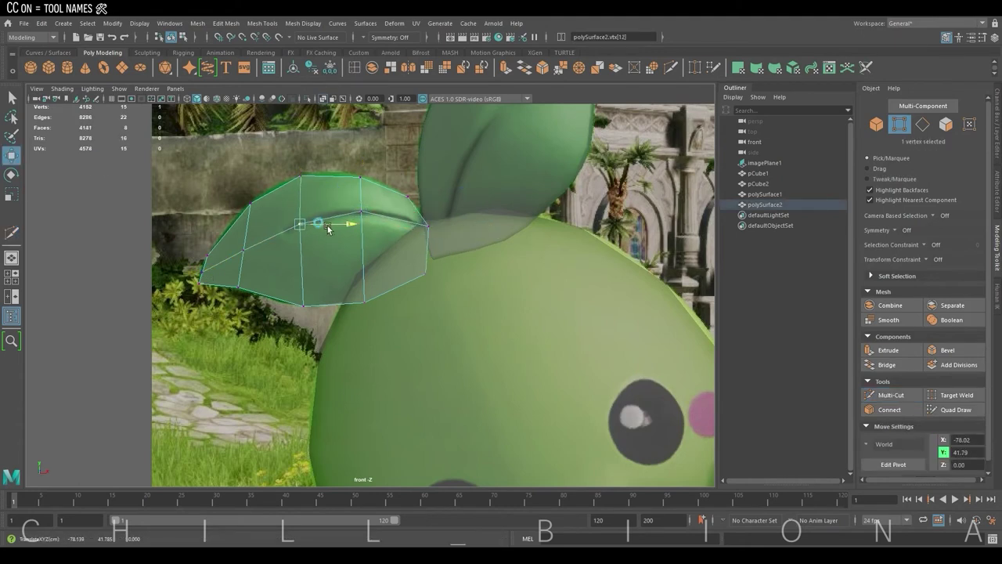
key(3)
click(212, 237)
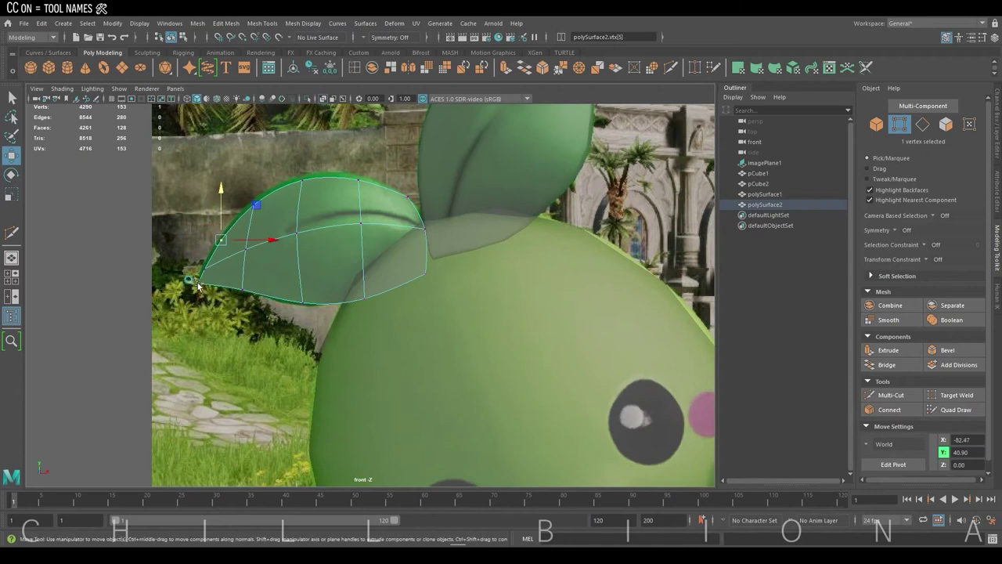
click(200, 279)
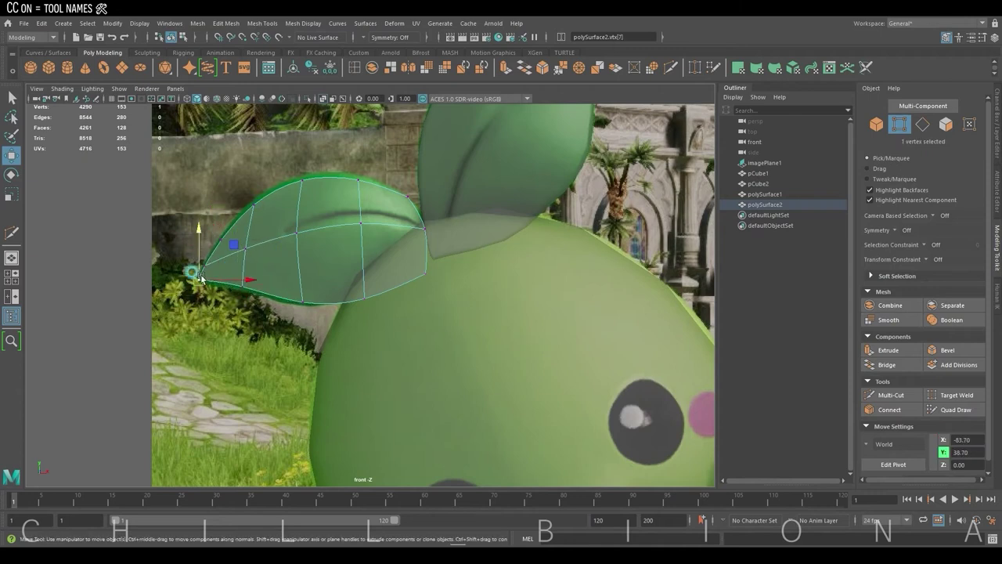
- Raise the leaf's right corner and left edge vertices to round the outline
right_click(293, 291)
click(294, 293)
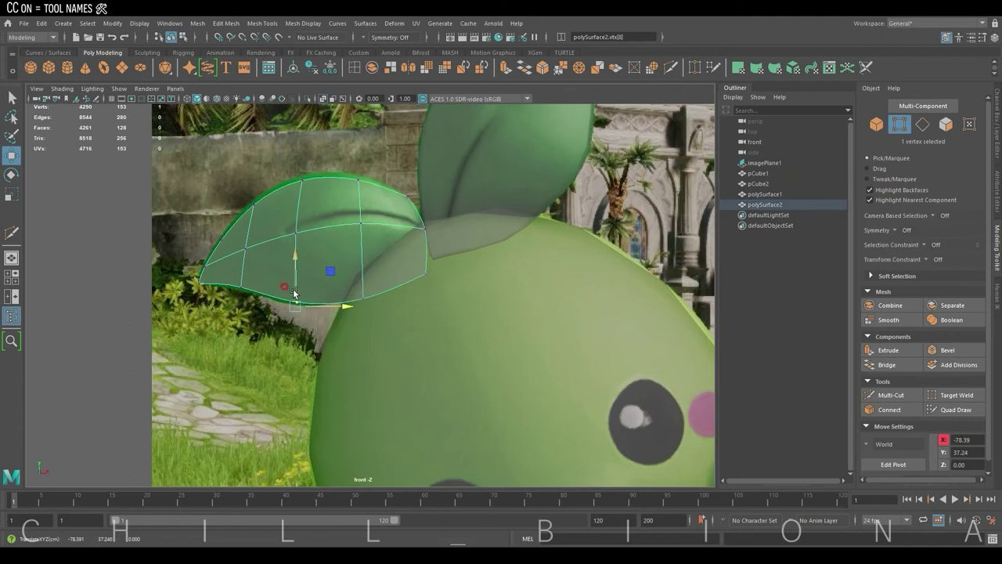
click(422, 274)
mouse_move(425, 258)
mouse_down()
mouse_move(431, 227)
mouse_move(416, 201)
mouse_up()
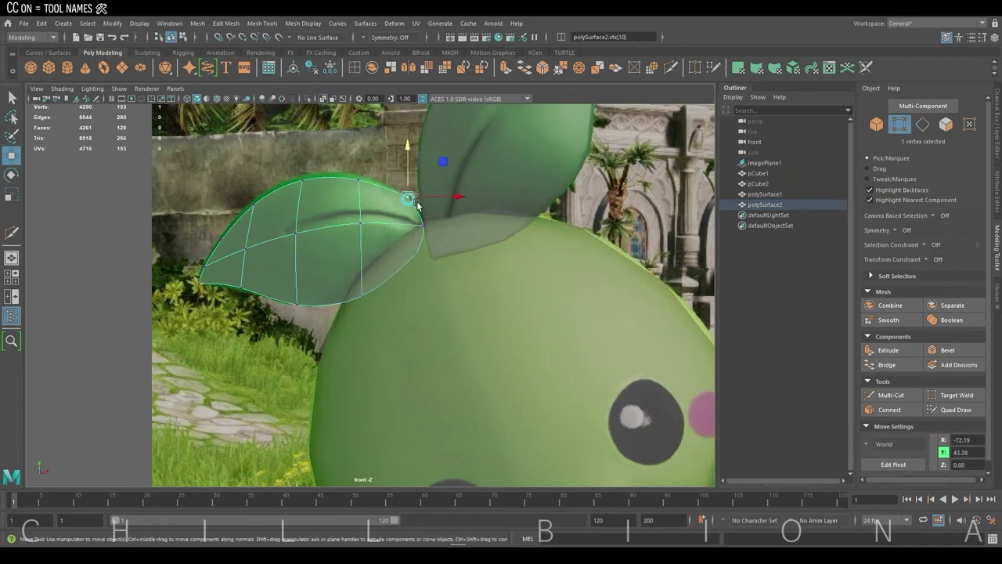
drag(290, 196, 360, 162)
right_drag(347, 179, 330, 167)
click(252, 205)
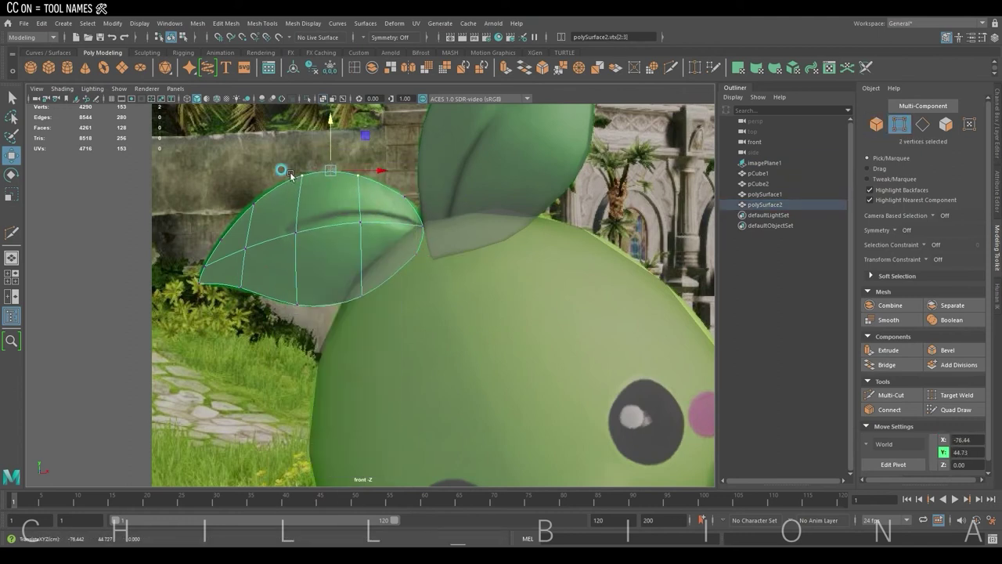
drag(252, 204, 251, 192)
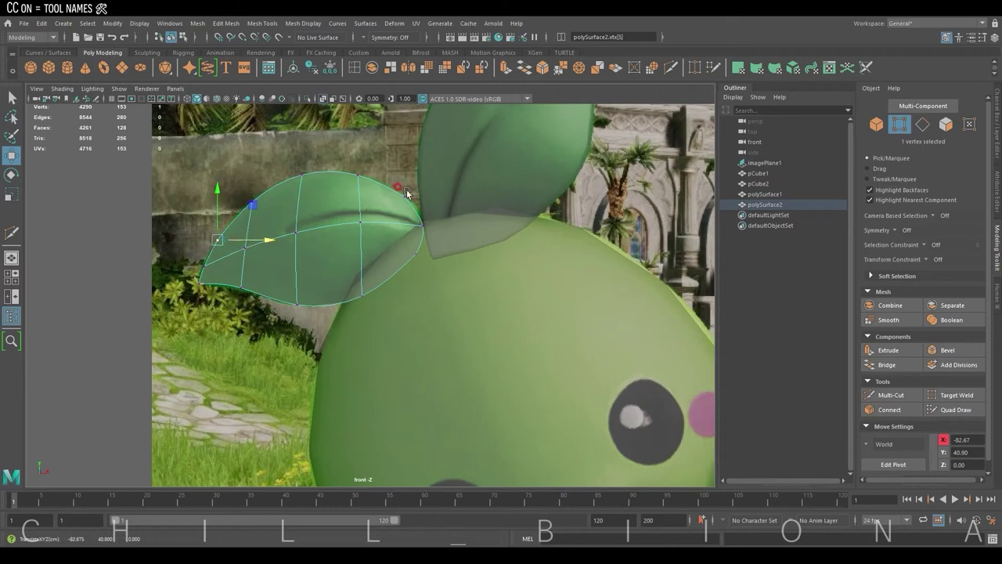
- Shift the leaf tip right and raise two midrib vertices
click(423, 224)
drag(433, 228, 451, 229)
click(361, 222)
drag(361, 223, 361, 211)
click(296, 232)
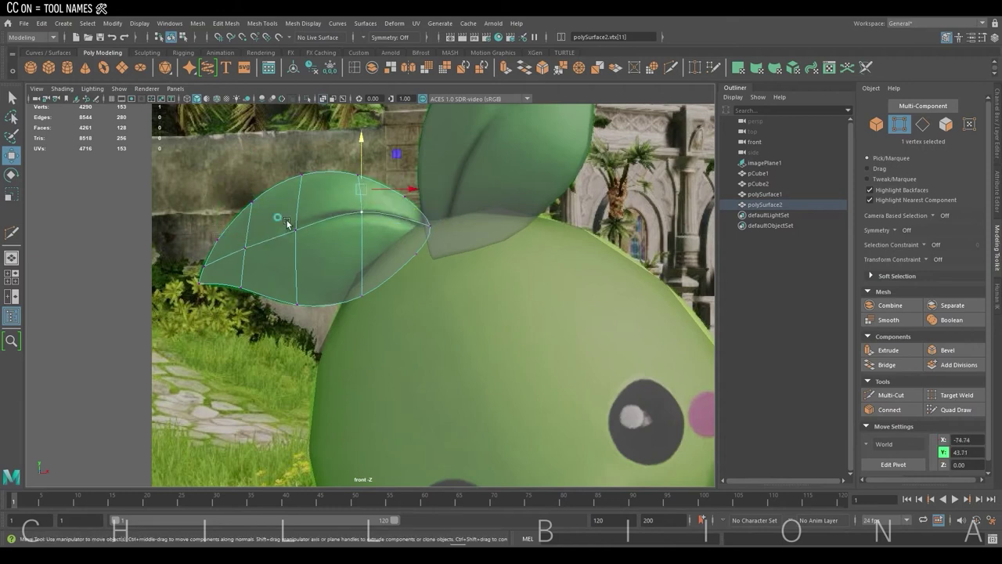
drag(292, 222, 292, 209)
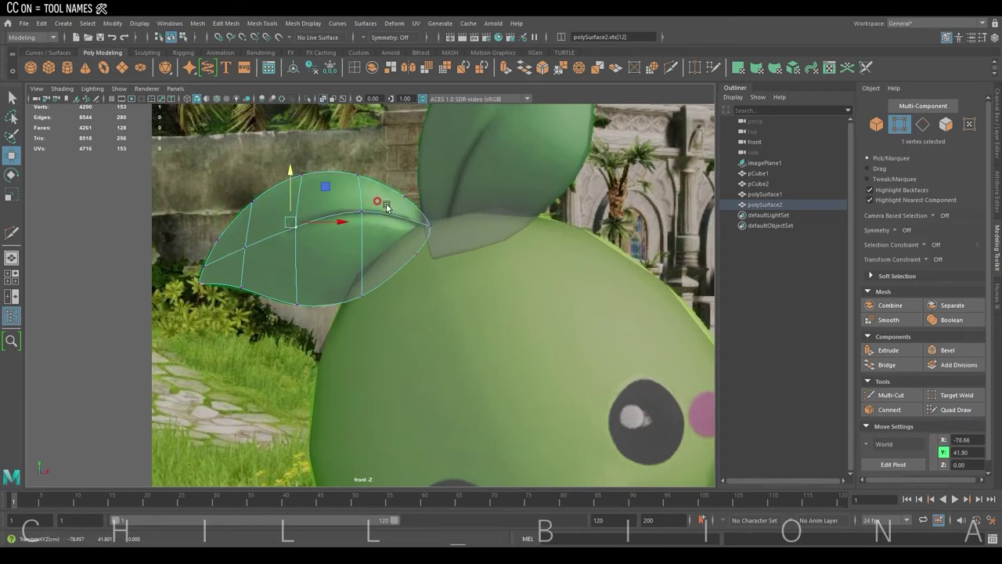
right_drag(386, 207, 368, 216)
key(space)
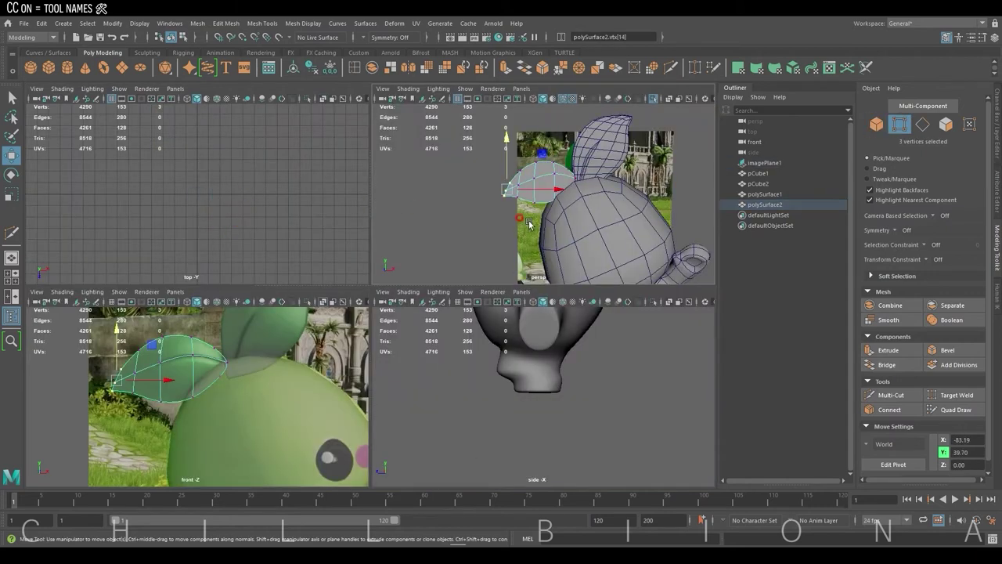
- Select more leaf vertices in the perspective view and rotate and move them in depth
key(space)
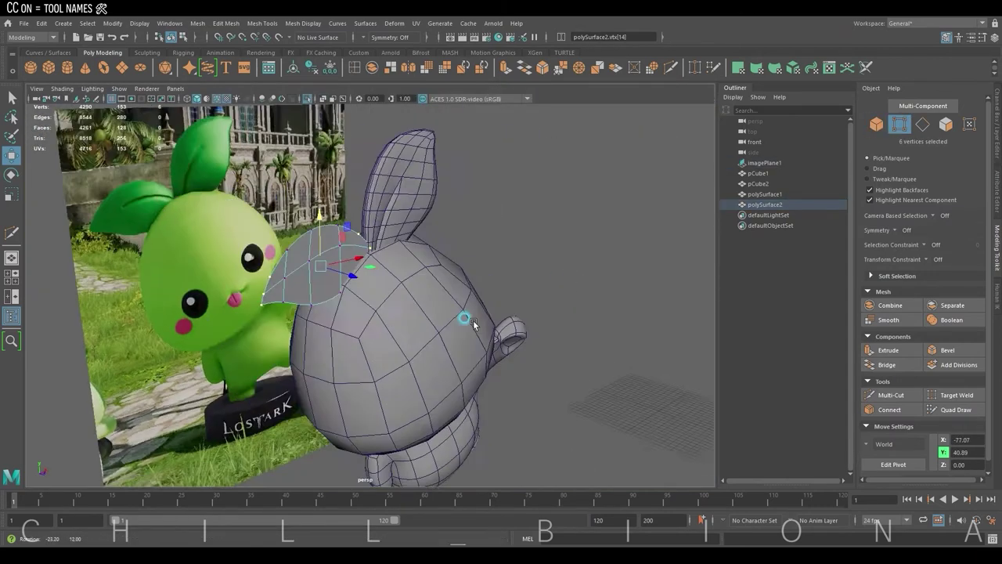
mouse_move(408, 280)
alt+mouse_down()
mouse_move(310, 302)
mouse_move(328, 317)
mouse_move(300, 315)
mouse_move(309, 341)
mouse_move(333, 282)
mouse_move(363, 312)
mouse_move(359, 265)
mouse_move(385, 299)
mouse_move(368, 306)
mouse_move(326, 282)
mouse_move(363, 301)
mouse_move(347, 277)
mouse_move(268, 296)
mouse_move(378, 277)
mouse_move(329, 270)
mouse_move(358, 229)
mouse_move(345, 239)
mouse_move(368, 225)
mouse_move(353, 234)
mouse_move(364, 294)
mouse_move(313, 235)
mouse_move(360, 258)
mouse_move(347, 235)
alt+mouse_up()
key(e)
key(w)
scroll(362, 312, up, 3)
- Adjust individual vertices near the leaf base to tuck it into the head
click(326, 282)
click(321, 275)
shift+click(356, 229)
shift+click(350, 258)
click(311, 264)
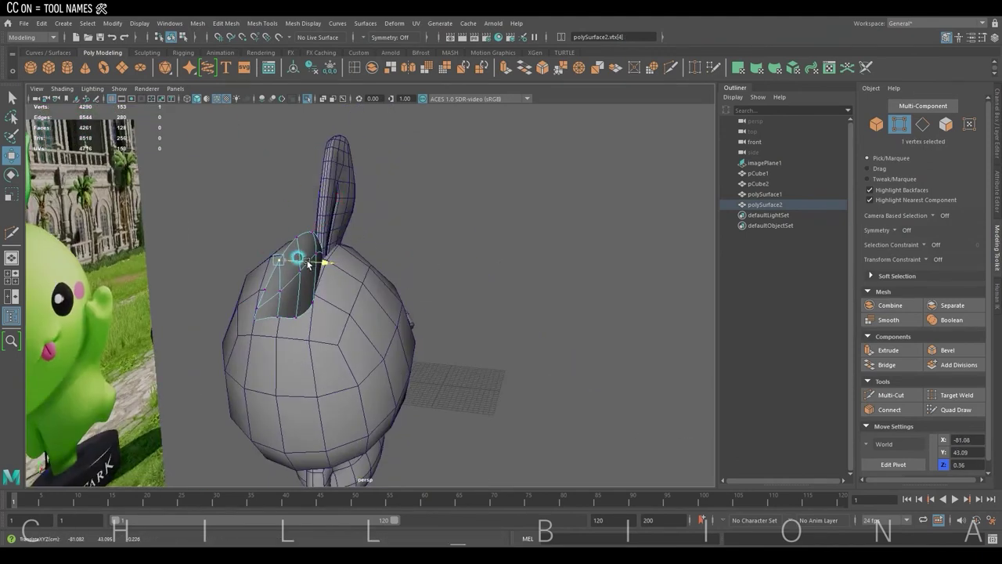
mouse_move(309, 264)
alt+mouse_down()
mouse_move(336, 329)
mouse_move(301, 345)
mouse_move(353, 266)
mouse_move(402, 225)
alt+mouse_up()
click(299, 320)
key(F8)
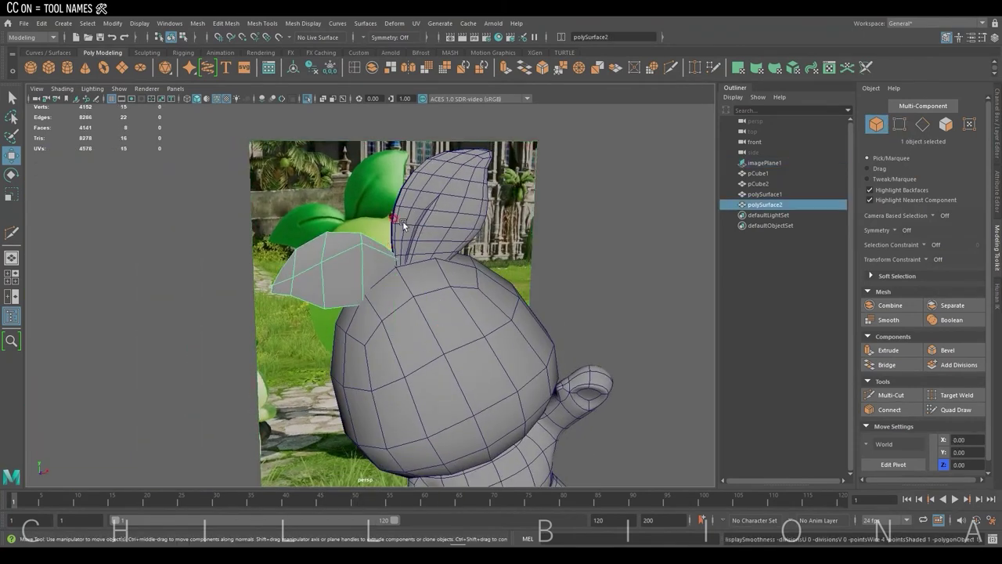
- Extrude the leaf with an offset of 1 and smooth the mesh
click(505, 71)
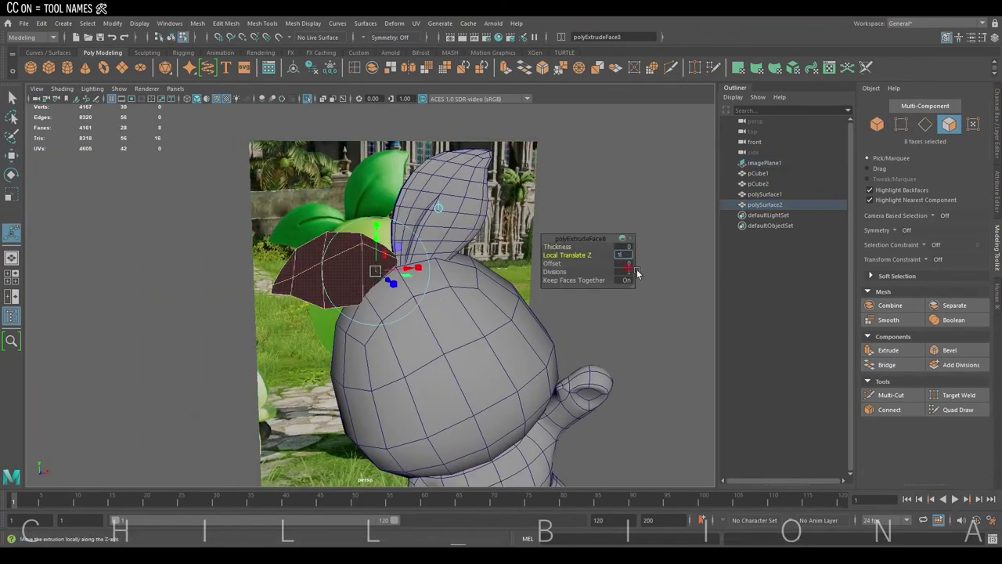
key(Return)
key(F8)
key(q)
click(363, 268)
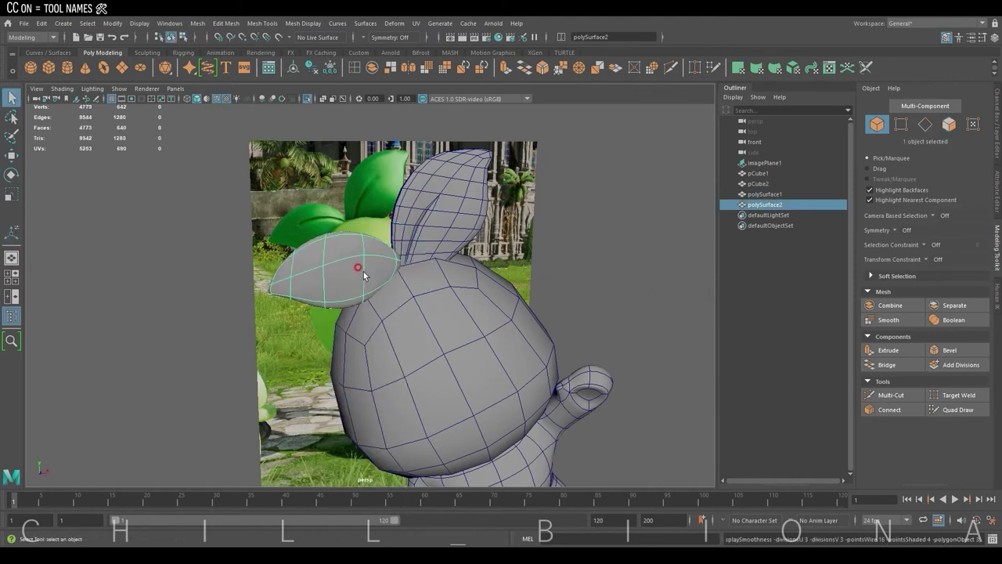
mouse_move(364, 272)
alt+mouse_down()
mouse_move(447, 264)
mouse_move(420, 231)
alt+mouse_up()
click(427, 69)
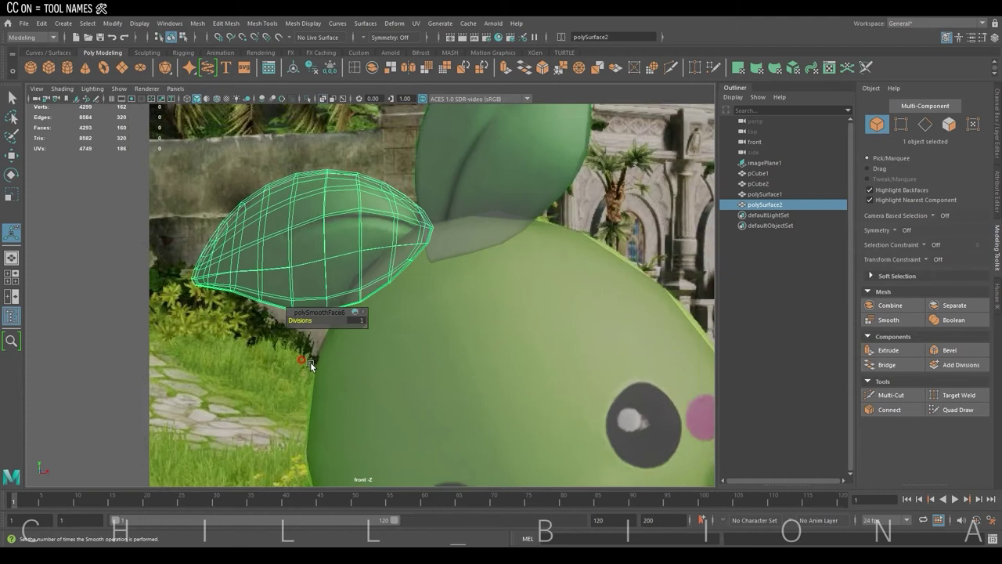
- Nudge top-edge and midrib vertices, then select the midrib faces toward the tip
alt+drag(310, 362, 399, 204)
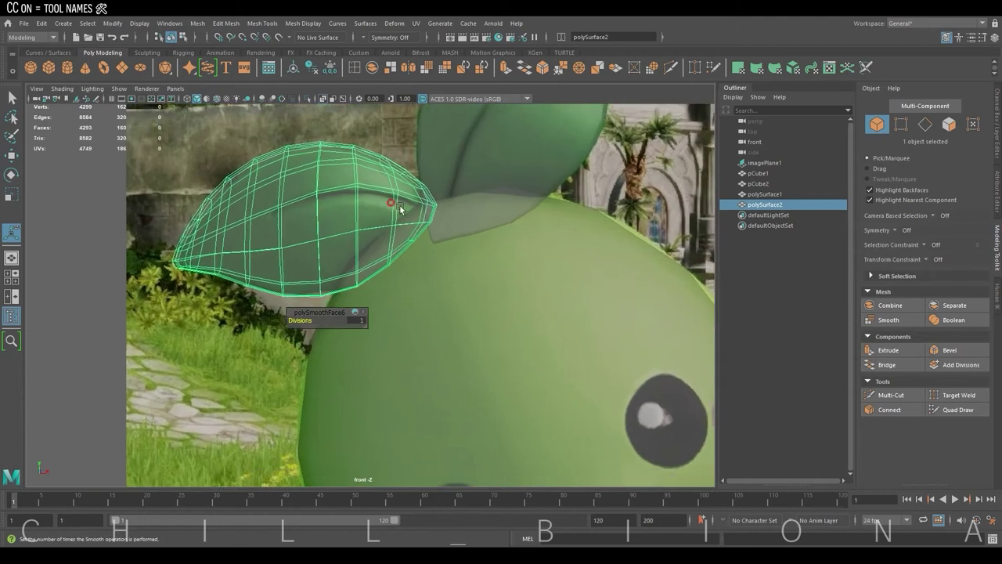
scroll(444, 243, up, 4)
key(F9)
click(352, 157)
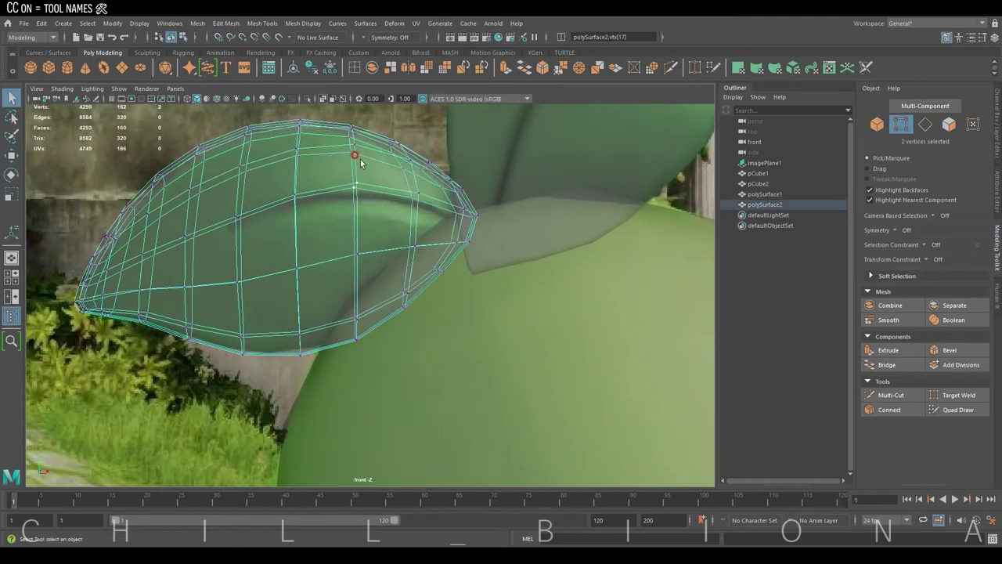
key(w)
shift+click(408, 176)
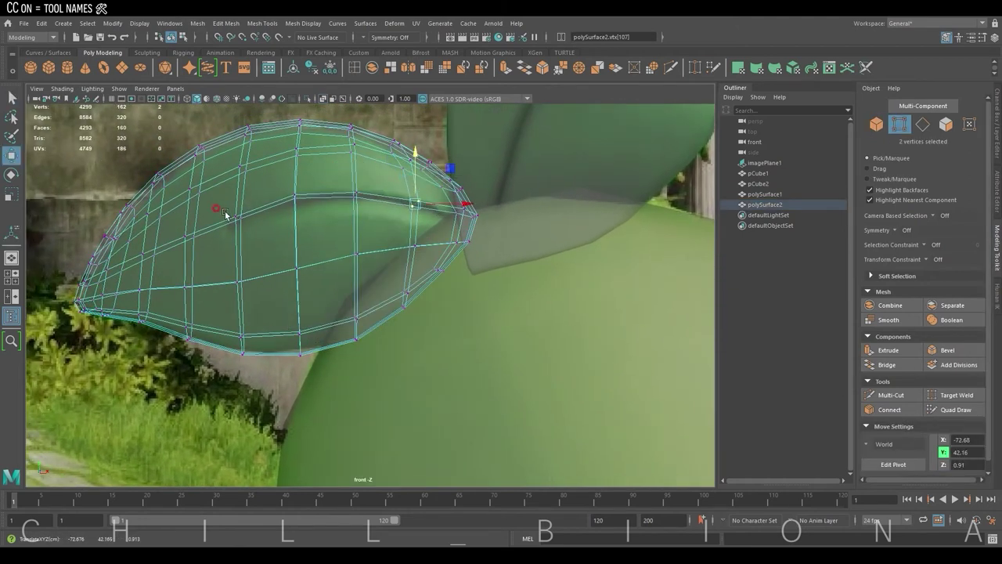
key(F11)
drag(235, 217, 277, 217)
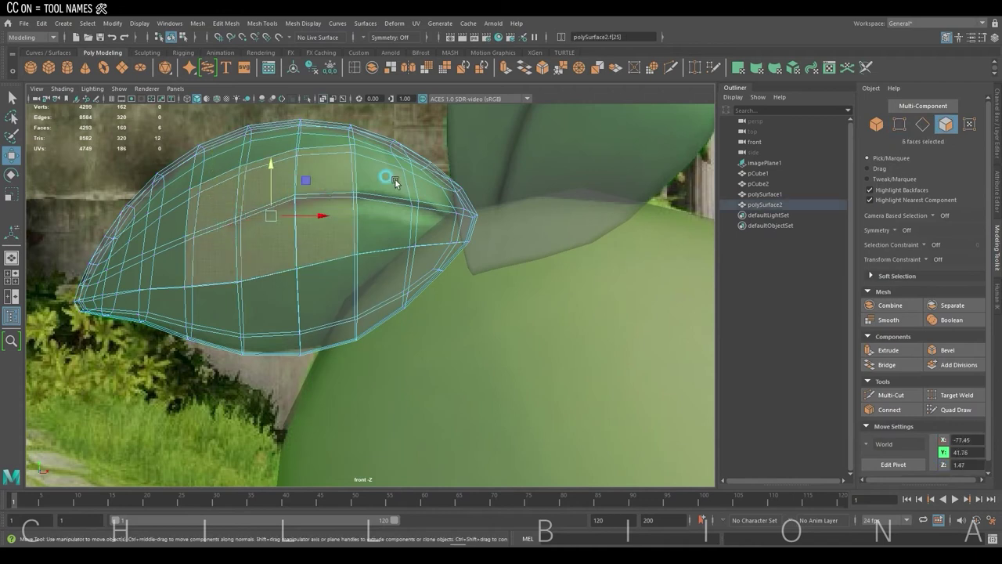
shift+drag(396, 181, 451, 230)
- Isolate the leaf and add Multi-Cut edges along its midrib and near the tip
click(307, 98)
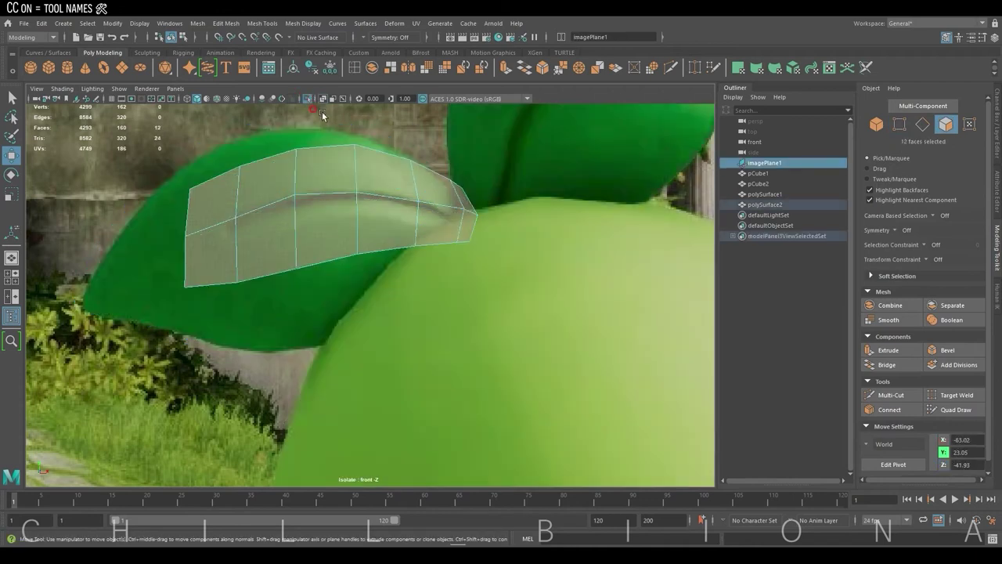
click(671, 67)
key(w)
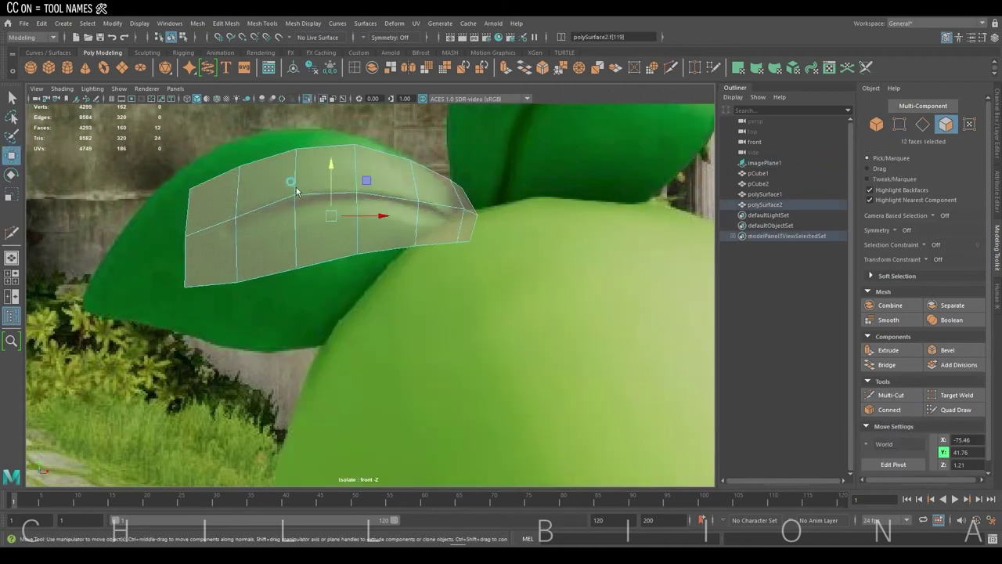
click(422, 143)
click(429, 192)
click(672, 67)
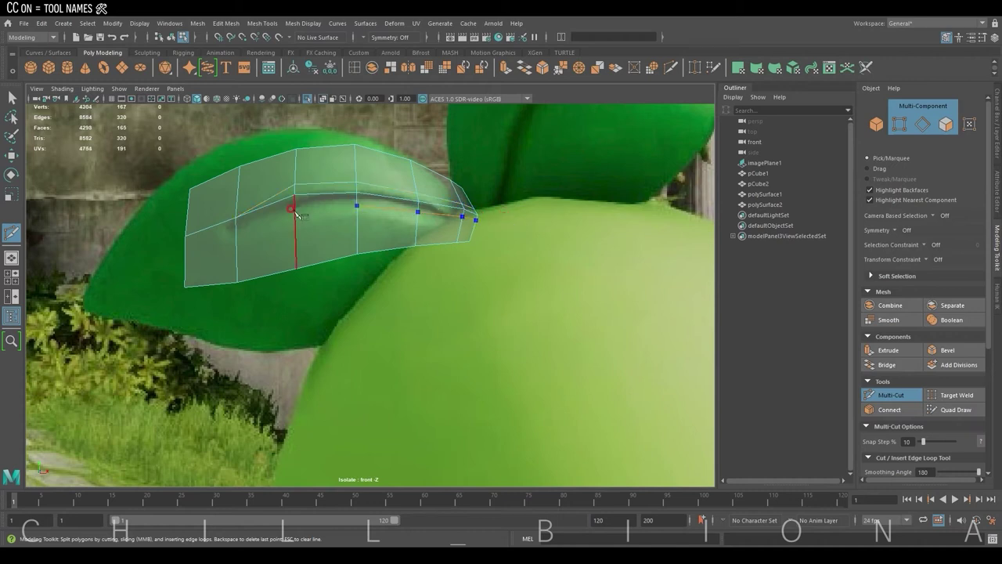
key(w)
- Pull the leaf-tip vertices up and in toward the body
click(468, 206)
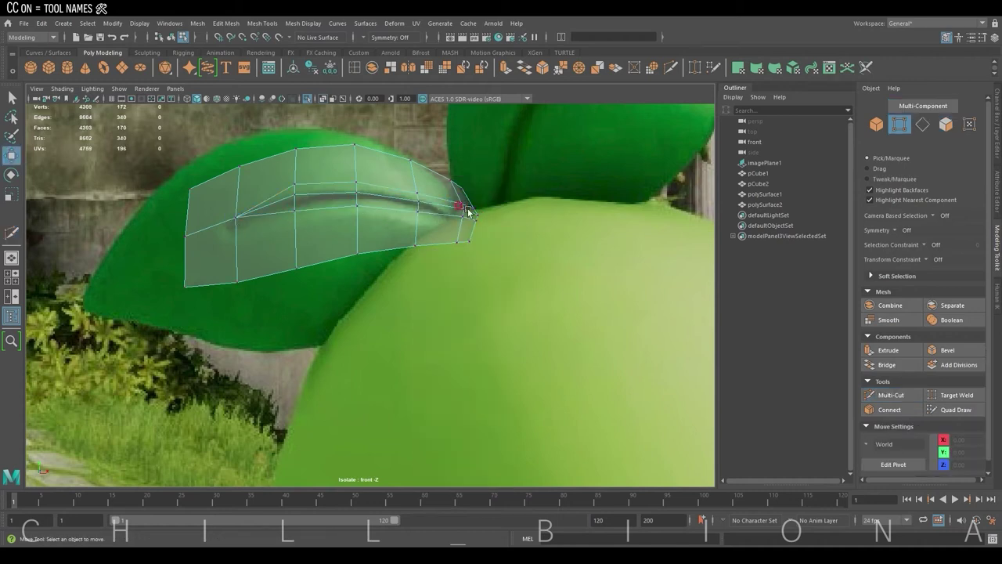
drag(490, 230, 478, 202)
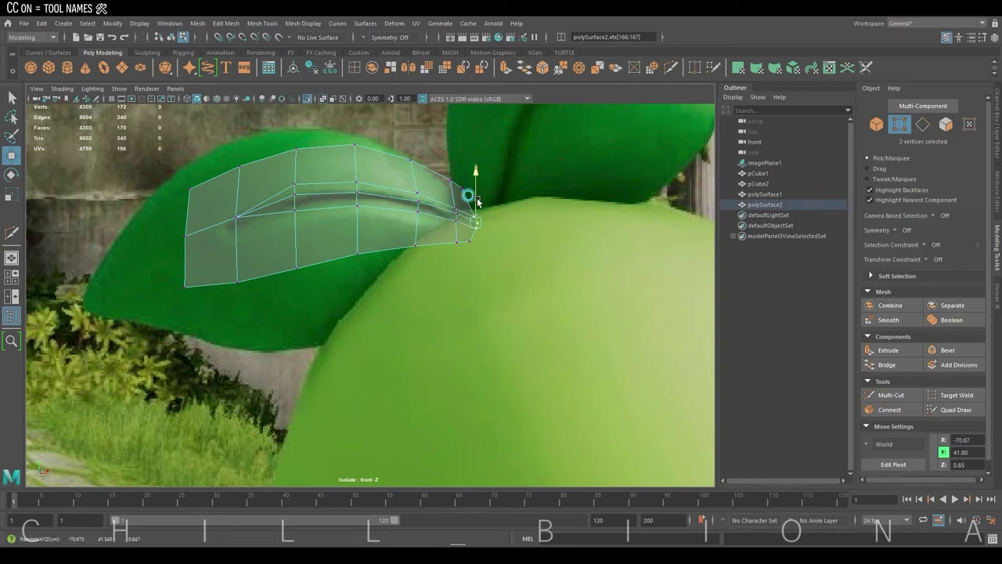
key(F10)
- Nudge the leaf's base edges, then return to object mode and deselect in a maximised perspective view
key(space)
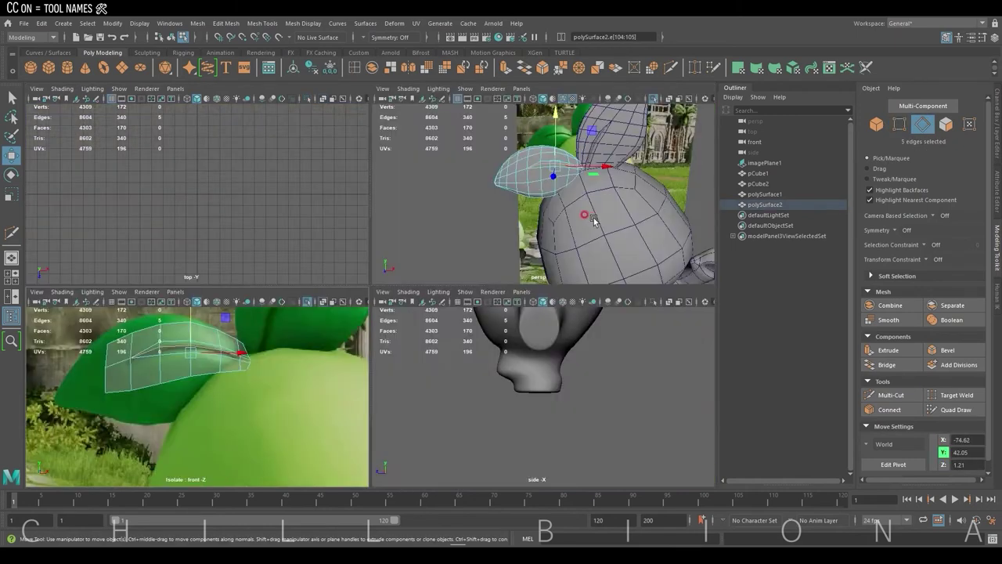
key(space)
middle_drag(546, 280, 342, 237)
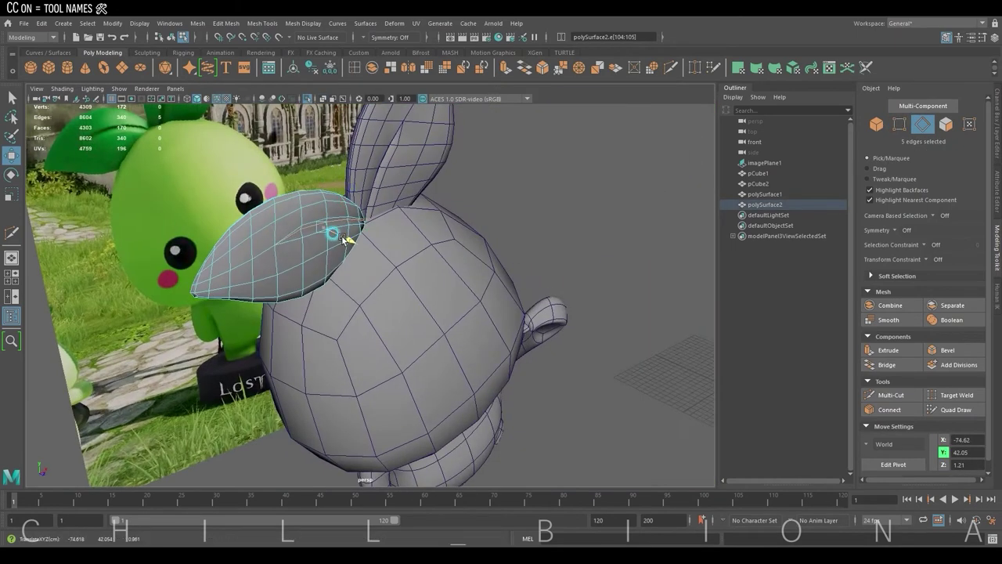
click(303, 22)
key(F8)
mouse_move(526, 212)
alt+mouse_down()
mouse_move(487, 305)
mouse_move(338, 278)
mouse_move(285, 303)
mouse_move(353, 309)
alt+mouse_up()
click(286, 303)
mouse_move(387, 264)
alt+right_down()
mouse_move(334, 261)
mouse_move(370, 211)
alt+right_up()
- Create a pedestal cylinder under the figure and scale it uniformly to 0.72
mouse_move(485, 216)
mouse_down()
mouse_move(360, 145)
mouse_move(235, 110)
mouse_up()
click(67, 67)
mouse_move(515, 339)
mouse_down()
mouse_move(567, 345)
mouse_move(567, 321)
mouse_up()
key(space)
scroll(207, 334, down, 4)
key(r)
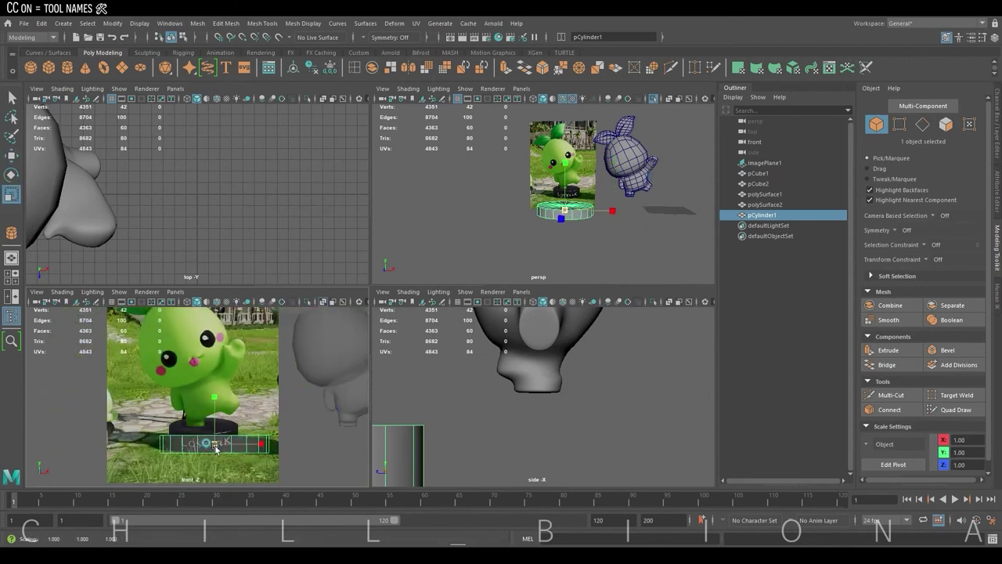
drag(235, 413, 205, 415)
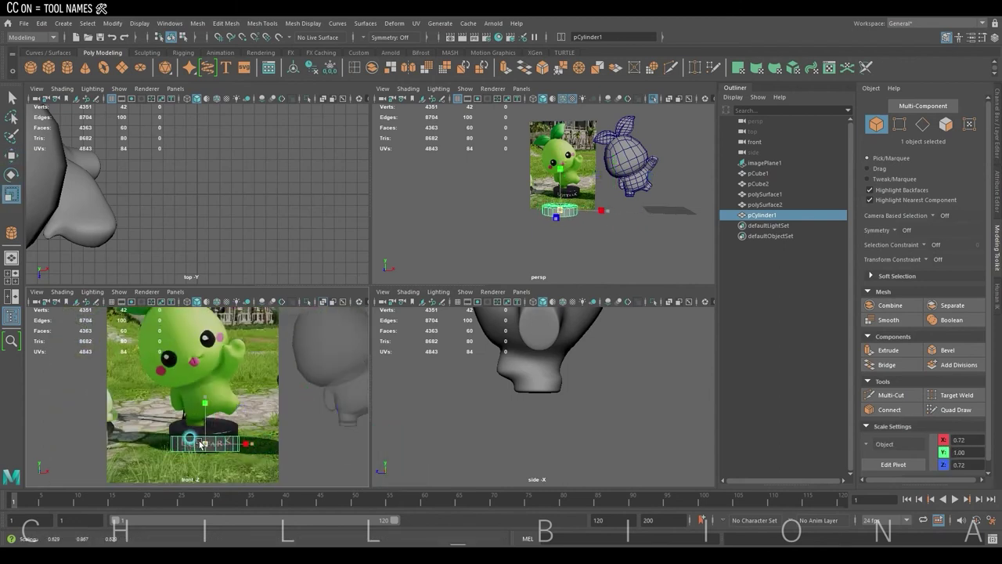
key(w)
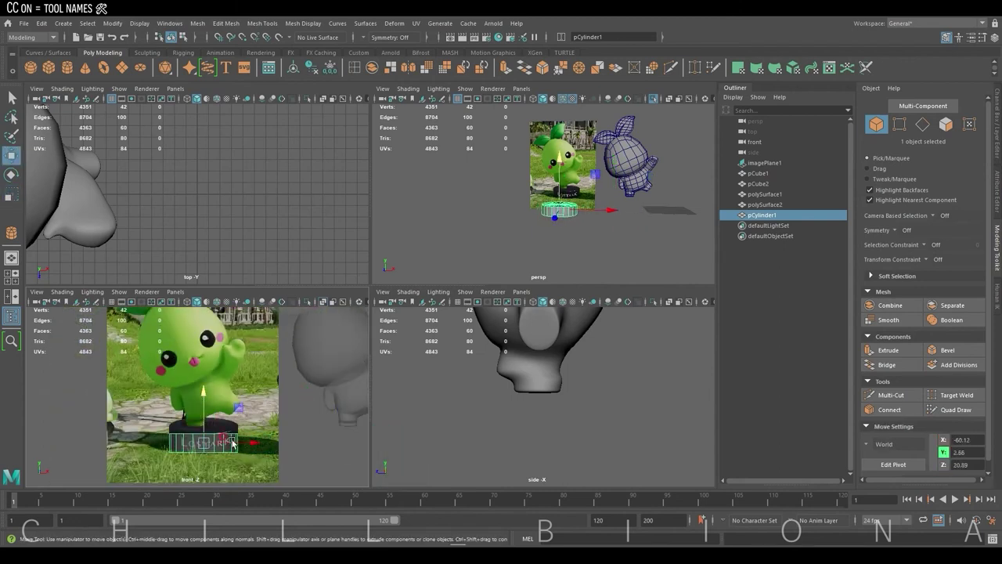
key(space)
scroll(451, 310, up, 3)
- Bevel the cylinder's top and bottom rims with fraction 0.2 and 2 segments, then smooth the body
right_drag(449, 284, 457, 234)
double_click(451, 309)
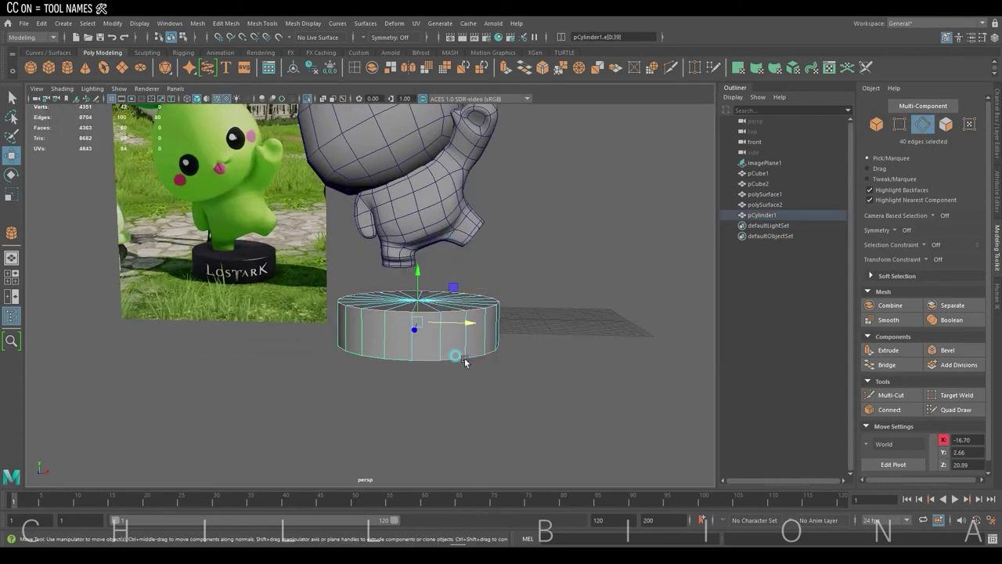
click(542, 66)
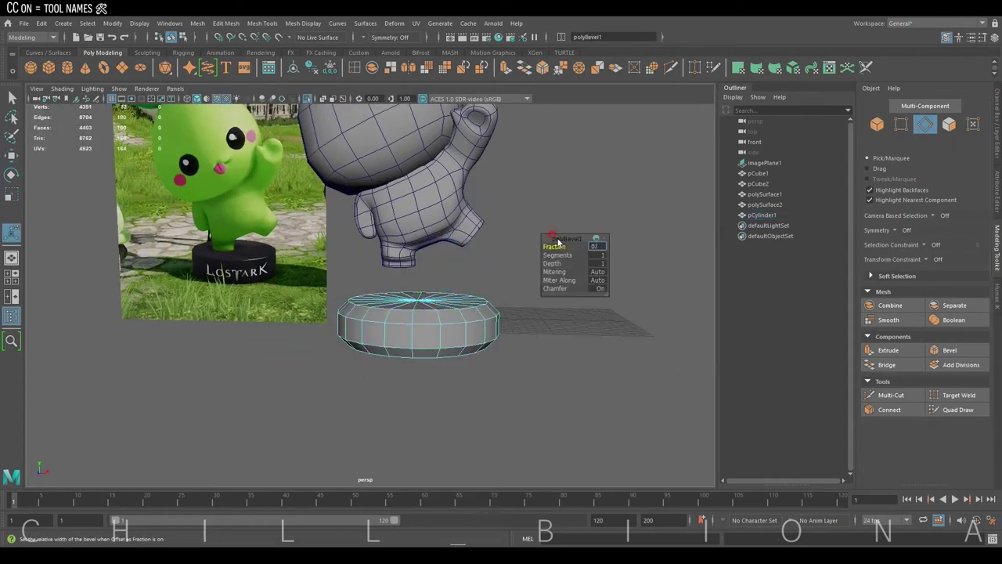
text(2)
key(Return)
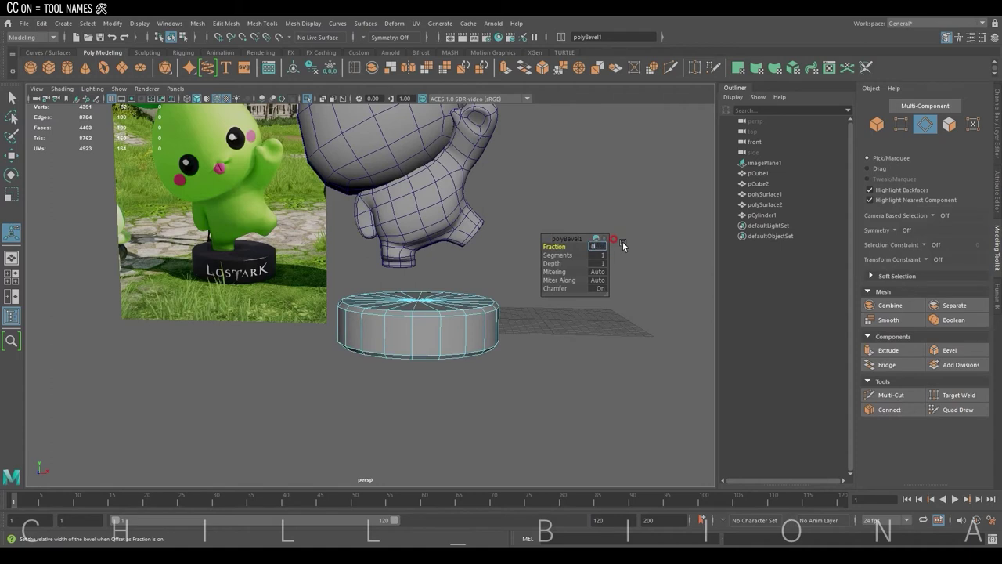
click(558, 256)
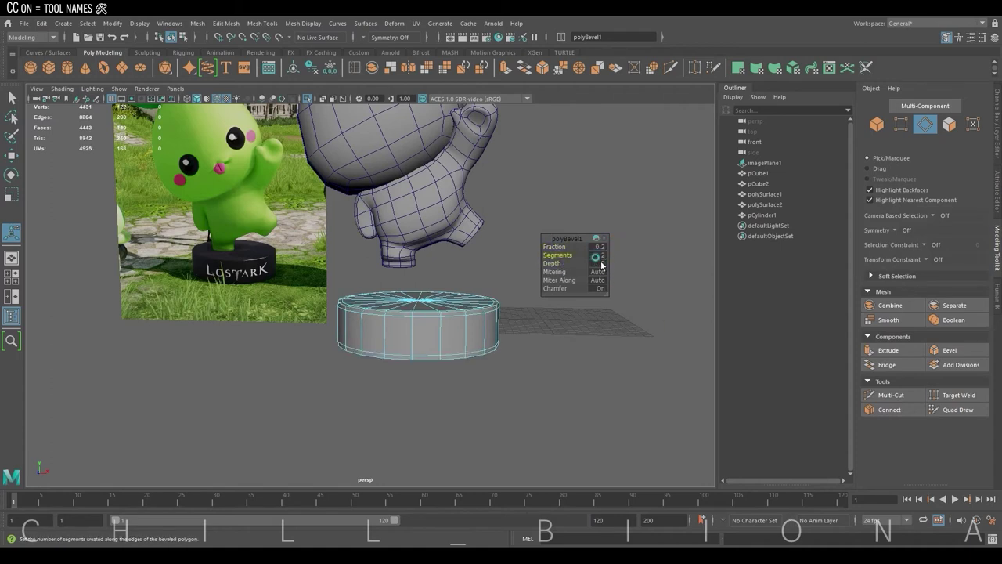
click(479, 205)
click(505, 188)
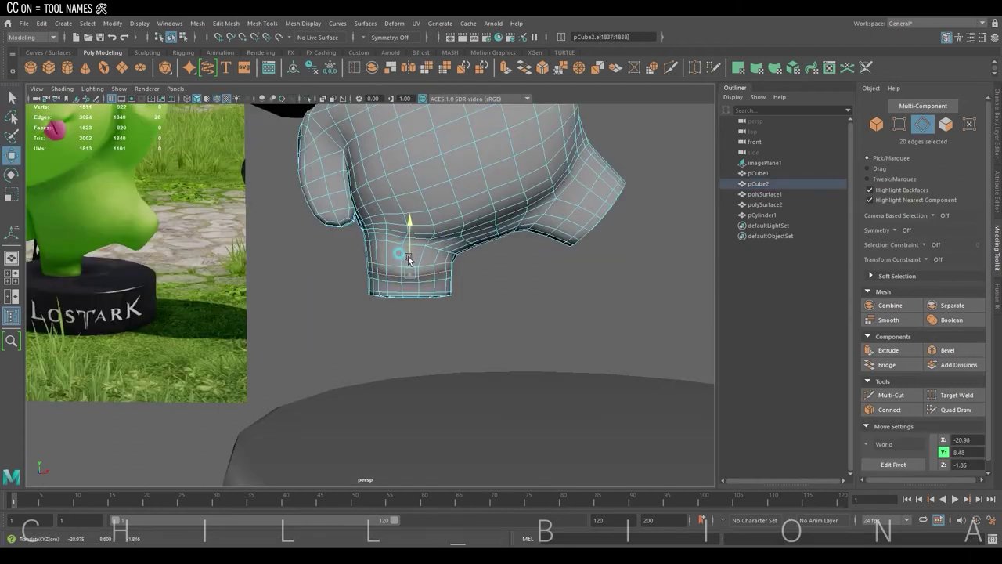
- Adjust a few vertices on the lower part of the body mesh
scroll(408, 260, down, 3)
scroll(357, 253, up, 4)
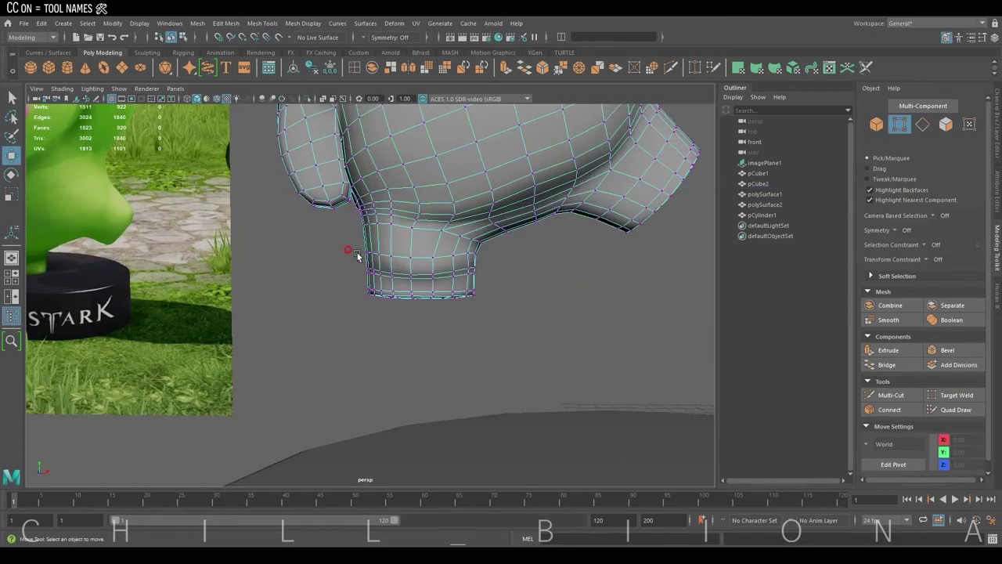
key(F9)
drag(464, 301, 475, 235)
alt+middle_drag(475, 235, 446, 251)
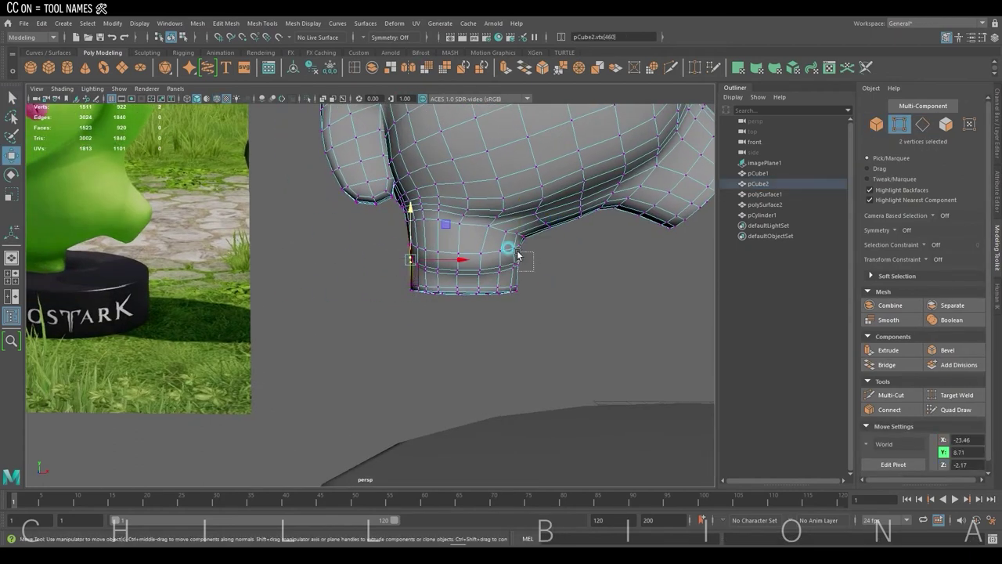
drag(493, 238, 519, 262)
alt+middle_drag(518, 263, 540, 266)
click(588, 246)
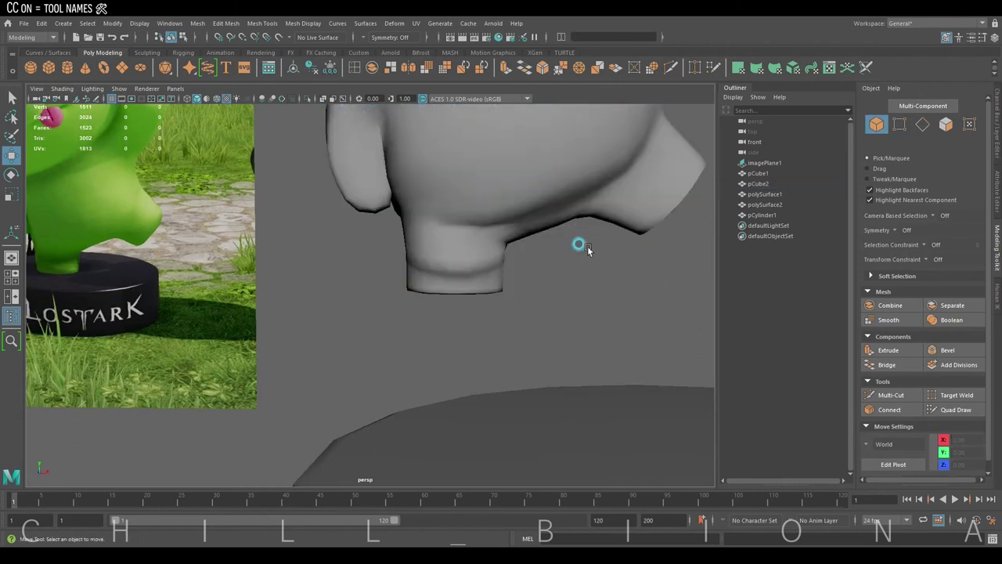
- Select the body's bottom edge loop and scale and move its rim vertices
scroll(490, 290, up, 2)
scroll(476, 290, up, 3)
key(F10)
double_click(467, 283)
scroll(470, 286, down, 2)
scroll(364, 323, down, 2)
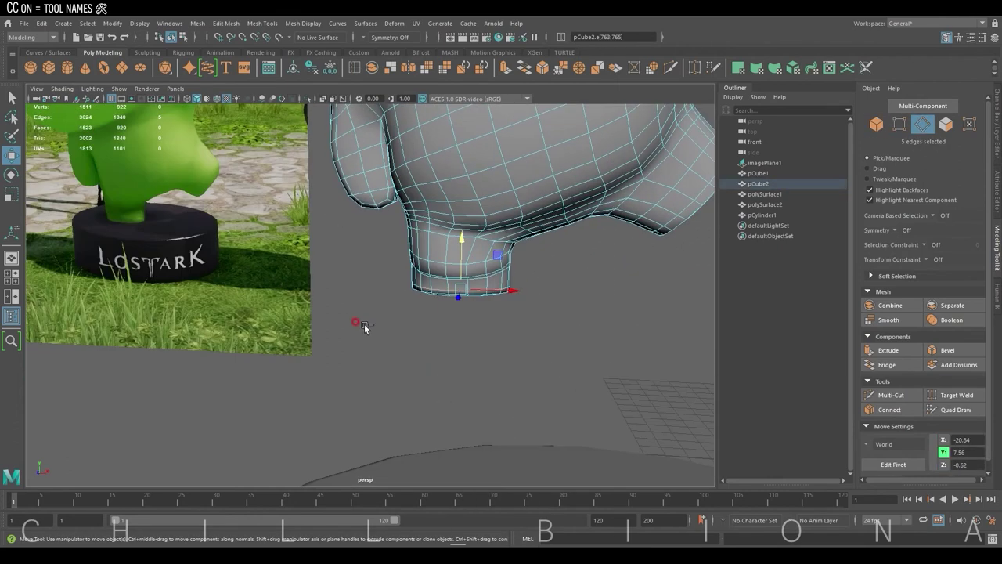
key(ctrl+F9)
key(r)
mouse_move(451, 311)
alt+middle_down()
mouse_move(442, 289)
mouse_move(405, 321)
mouse_move(429, 275)
mouse_move(488, 280)
mouse_move(380, 270)
alt+middle_up()
key(ctrl+F10)
key(w)
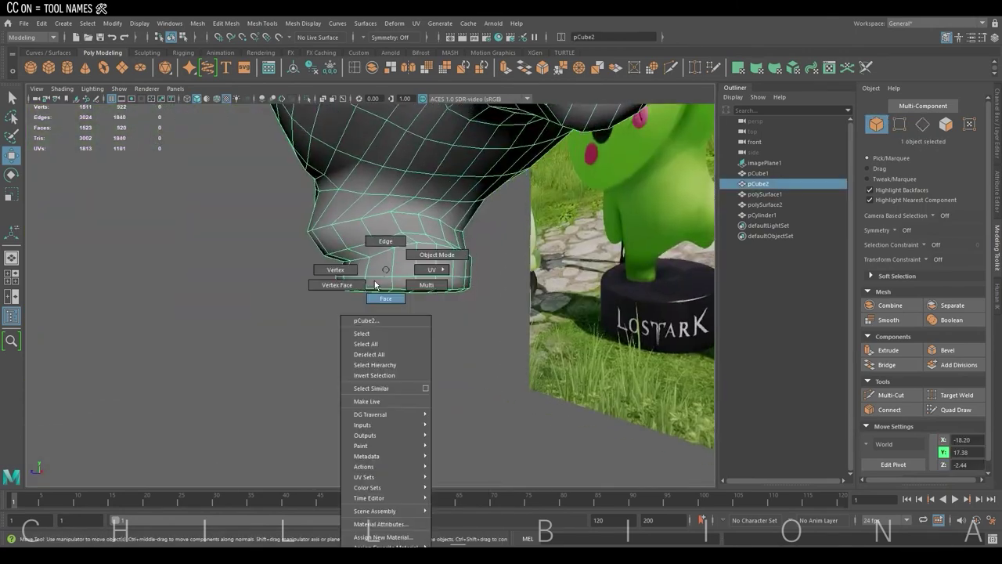
ctrl+right_drag(381, 270, 380, 291)
drag(386, 313, 336, 274)
mouse_move(350, 322)
alt+middle_down()
mouse_move(470, 307)
mouse_move(469, 323)
mouse_move(466, 280)
mouse_move(442, 300)
mouse_move(425, 272)
alt+middle_up()
key(ctrl+F10)
key(r)
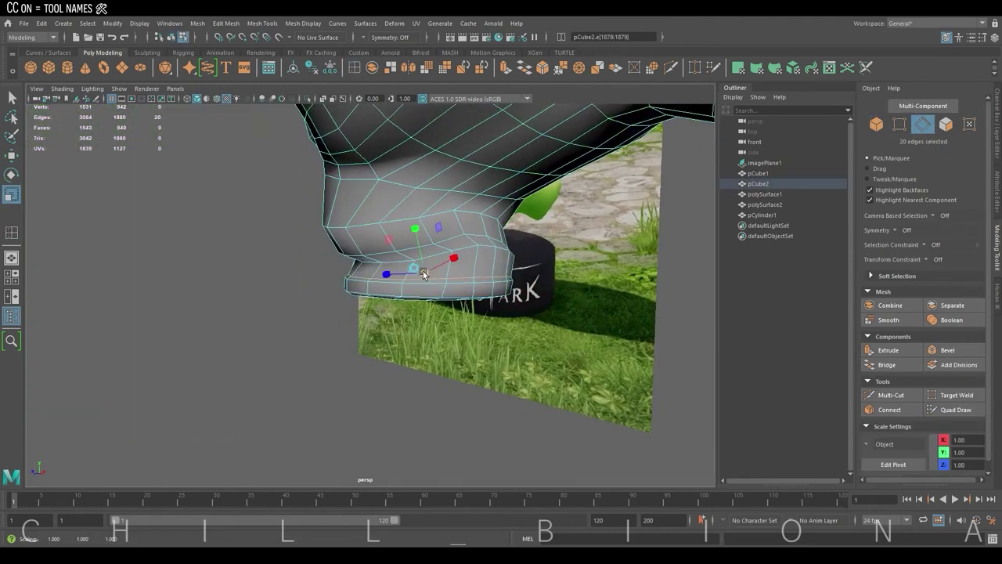
key(w)
mouse_move(441, 276)
alt+mouse_down()
mouse_move(325, 287)
mouse_move(391, 280)
mouse_move(497, 291)
mouse_move(562, 263)
mouse_move(389, 309)
alt+mouse_up()
click(325, 287)
- Delete an edge loop around the body's foot
scroll(432, 286, up, 3)
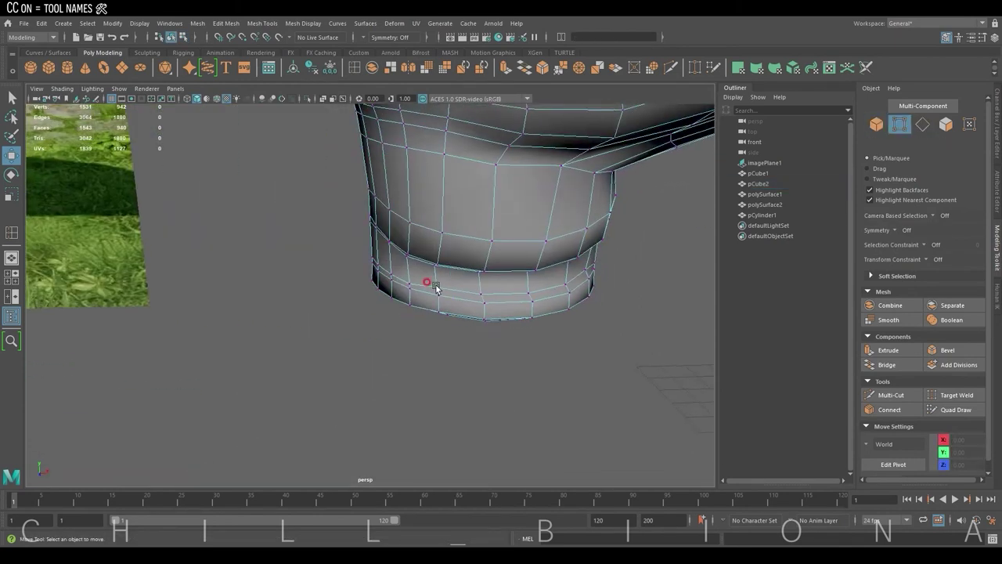
key(F9)
click(407, 269)
key(F10)
scroll(406, 268, down, 3)
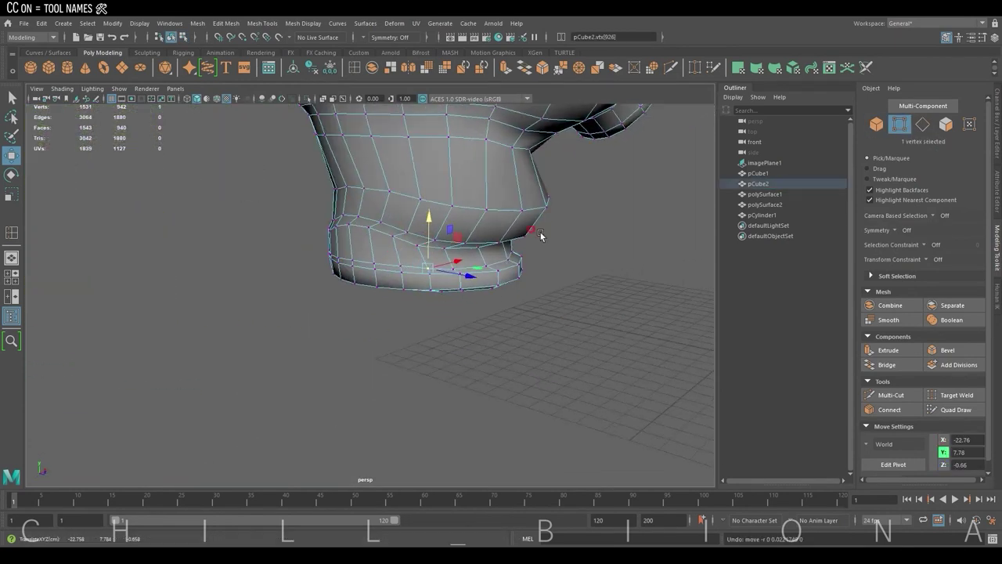
alt+drag(439, 266, 459, 290)
scroll(430, 234, up, 2)
alt+drag(430, 234, 515, 269)
right_click(515, 269)
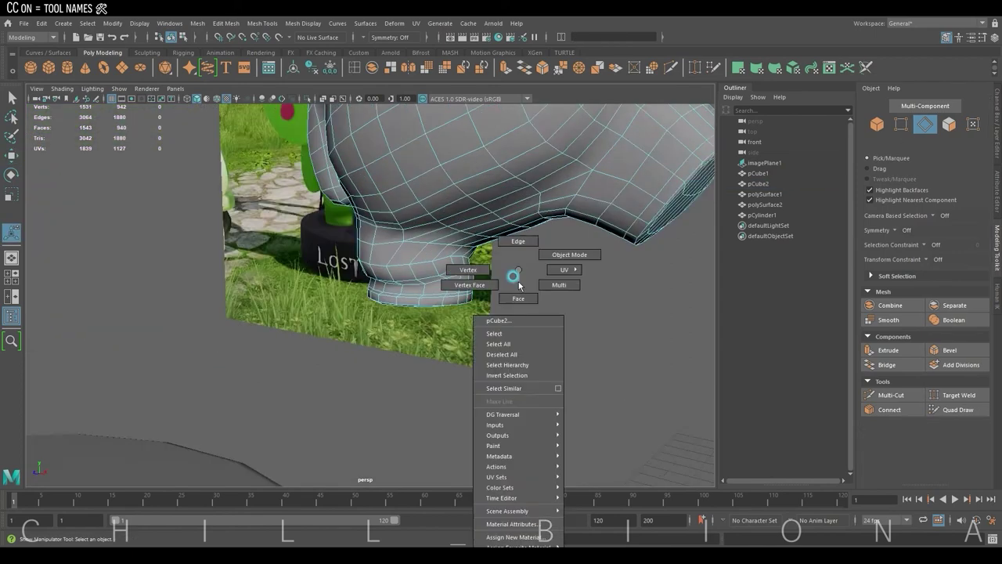
double_click(495, 245)
key(Delete)
scroll(561, 286, down, 2)
- Pull out vertices where the body meets the foot, then select the head mesh
key(F9)
key(w)
scroll(525, 212, up, 3)
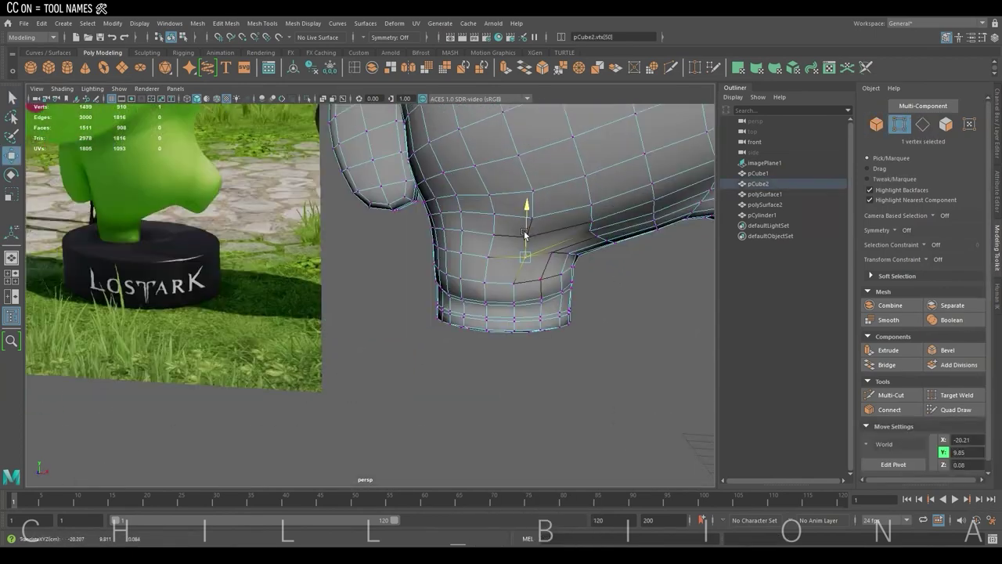
alt+drag(631, 273, 550, 281)
click(548, 278)
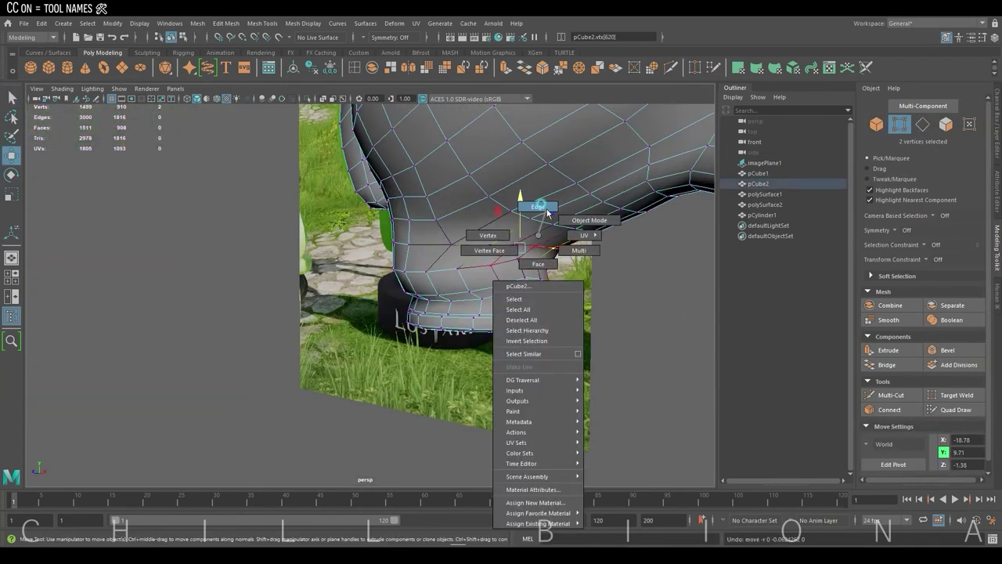
right_drag(519, 224, 481, 227)
alt+drag(481, 227, 501, 266)
click(495, 277)
scroll(495, 276, up, 2)
key(F9)
click(474, 291)
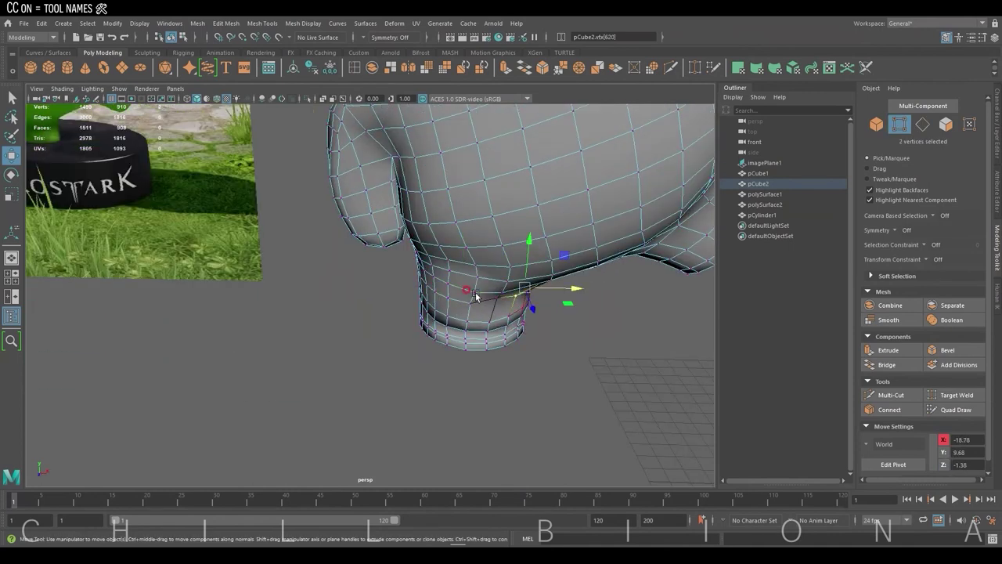
scroll(496, 279, up, 2)
key(F8)
alt+drag(521, 287, 436, 290)
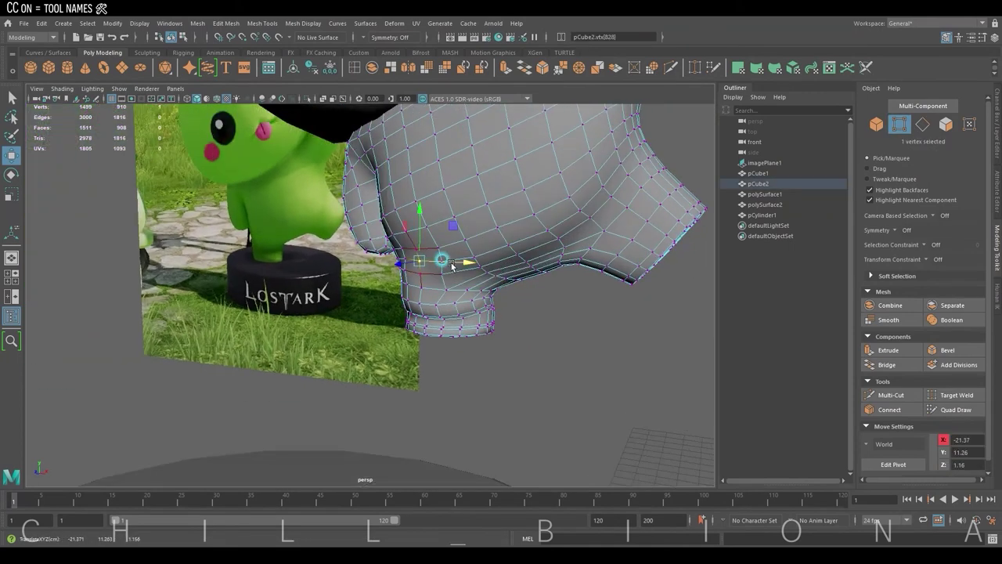
scroll(436, 291, down, 3)
click(469, 235)
scroll(683, 227, up, 1)
scroll(683, 227, up, 2)
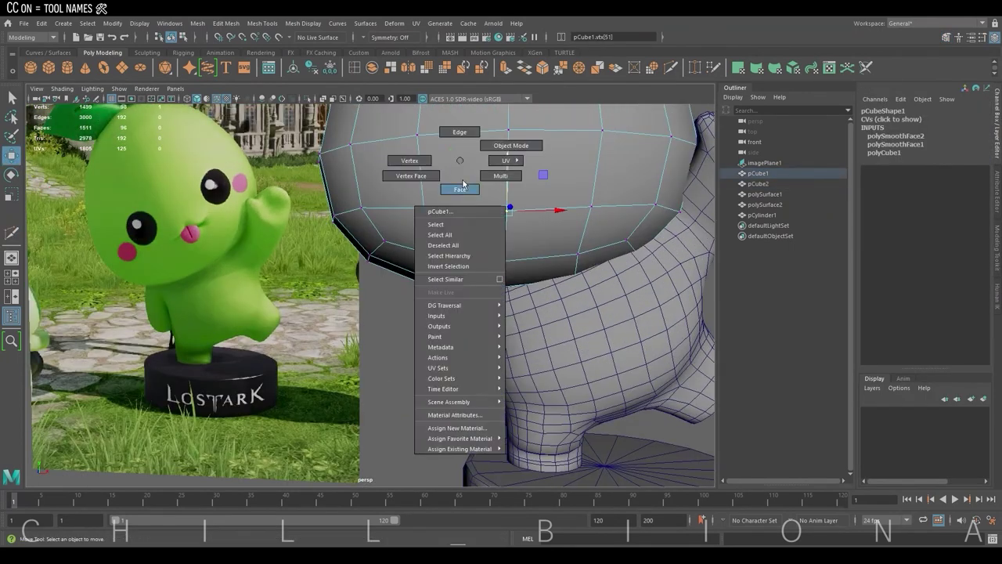
- Extrude a face on the head's underside and shrink it inward into a small ring
right_drag(457, 181, 510, 164)
click(509, 199)
click(506, 70)
drag(570, 264, 575, 264)
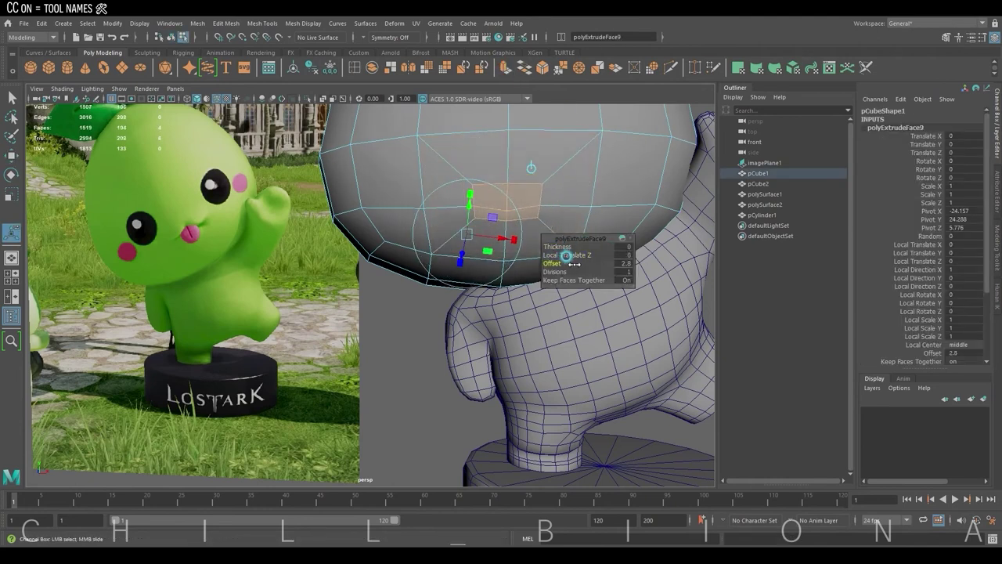
key(w)
key(F9)
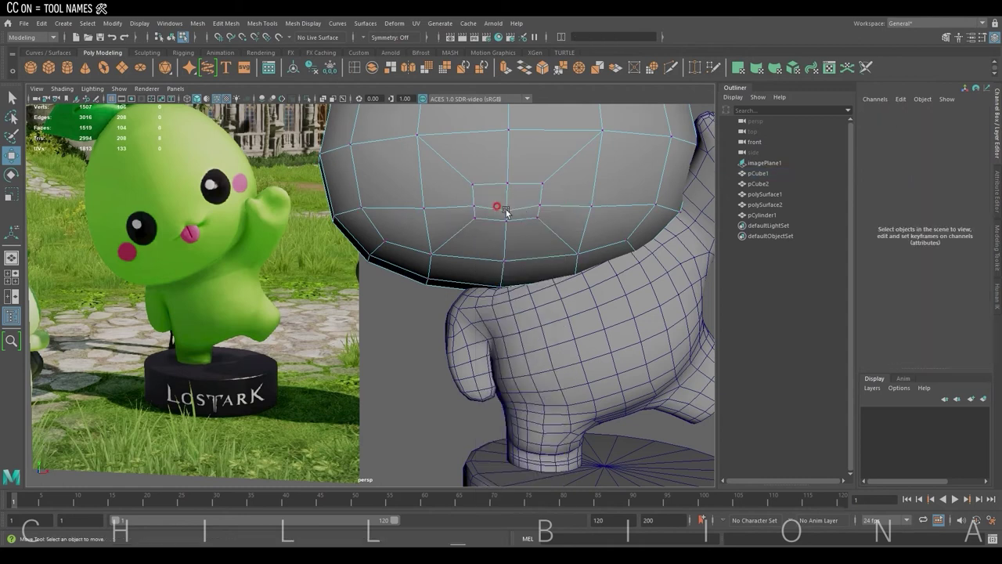
click(507, 190)
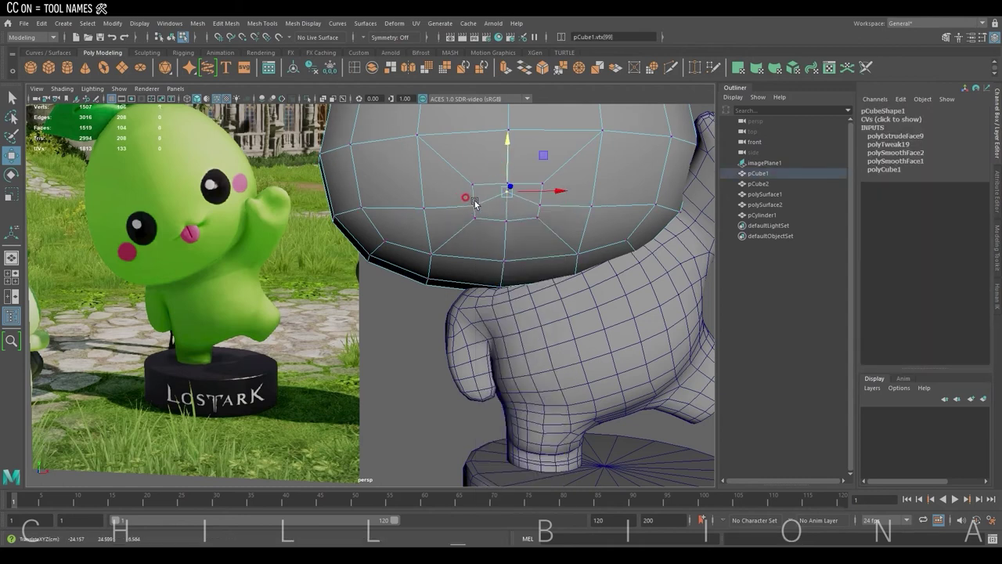
- Select the edges beside the new face and add divisions to them
key(F10)
click(557, 208)
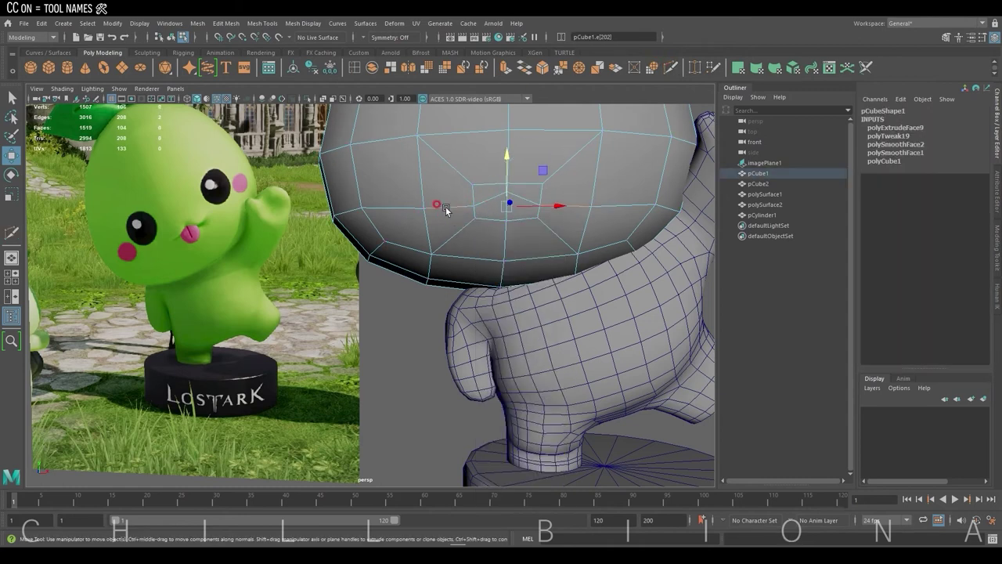
shift+click(497, 190)
click(997, 250)
click(965, 365)
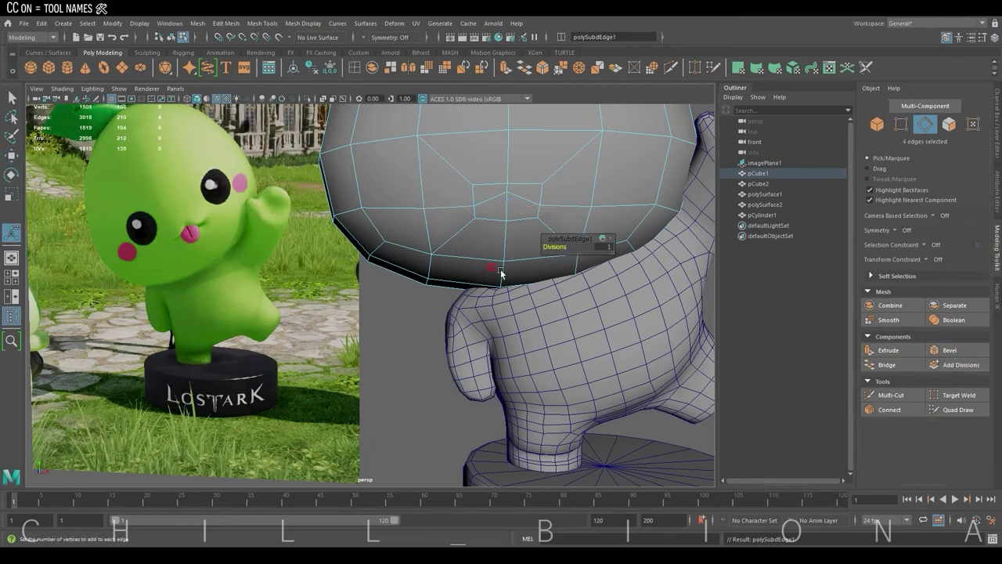
- Multi-Cut new edges from the mouth area down across the lower head faces
shift+right_drag(501, 273, 457, 216)
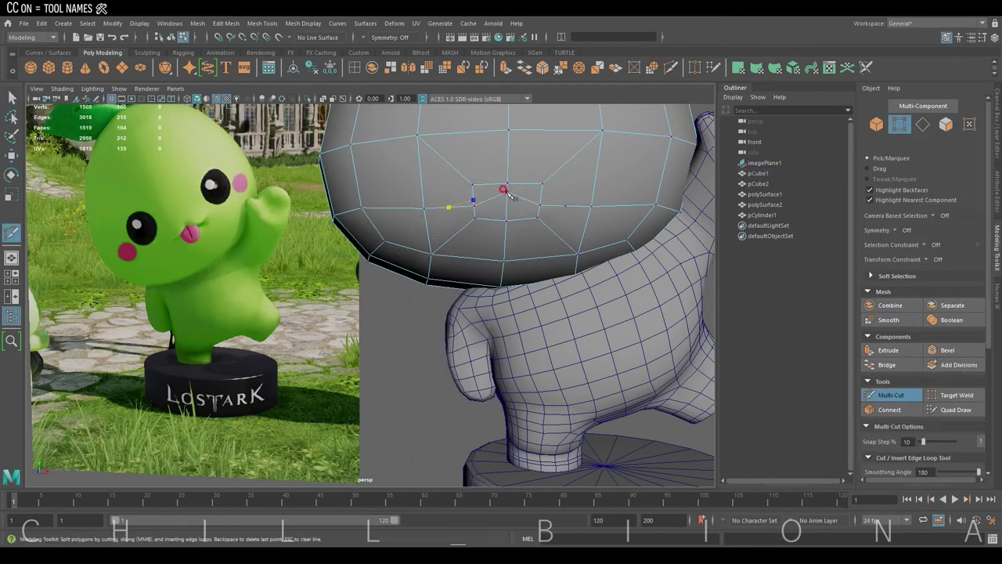
alt+middle_drag(537, 193, 507, 171)
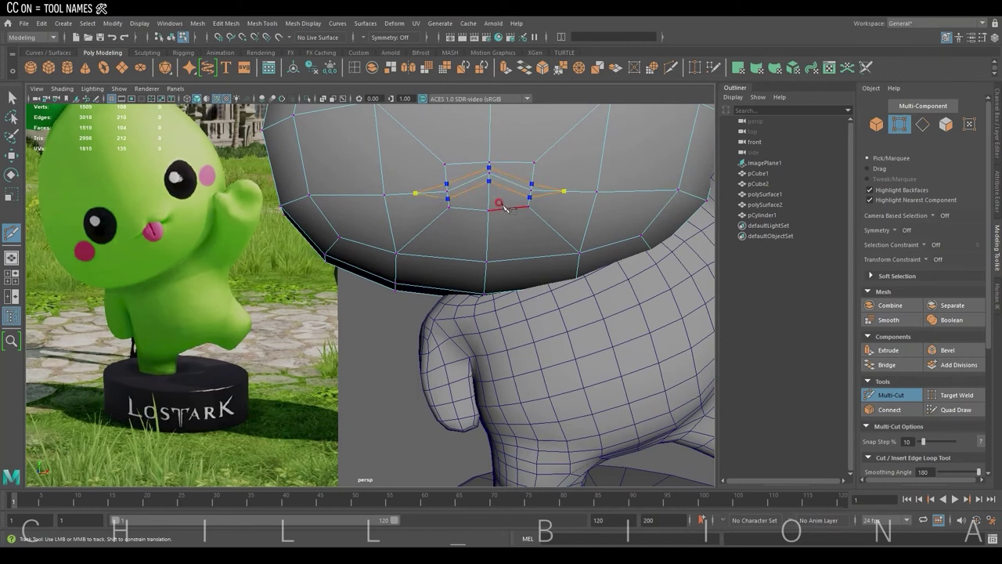
key(w)
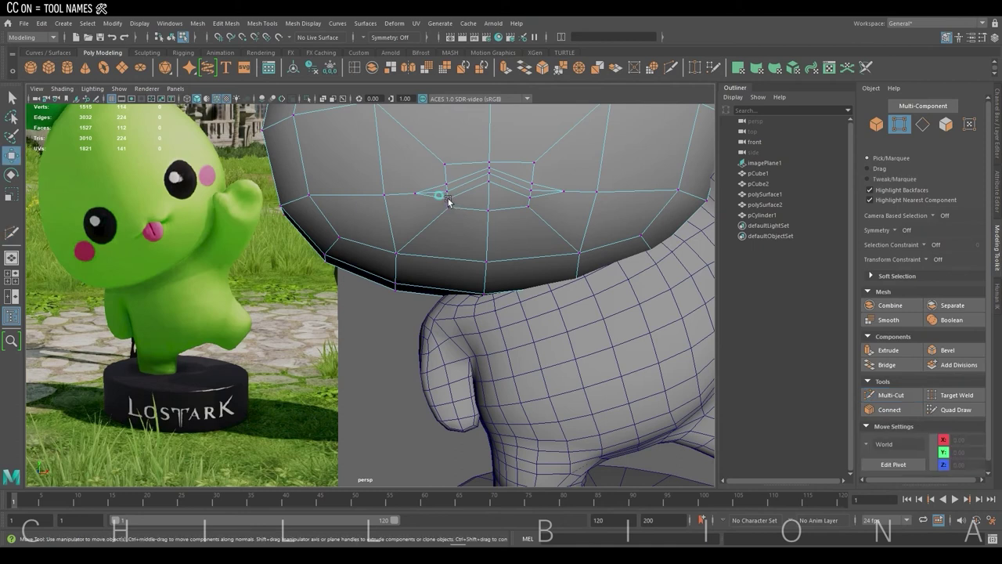
alt+drag(635, 159, 407, 214)
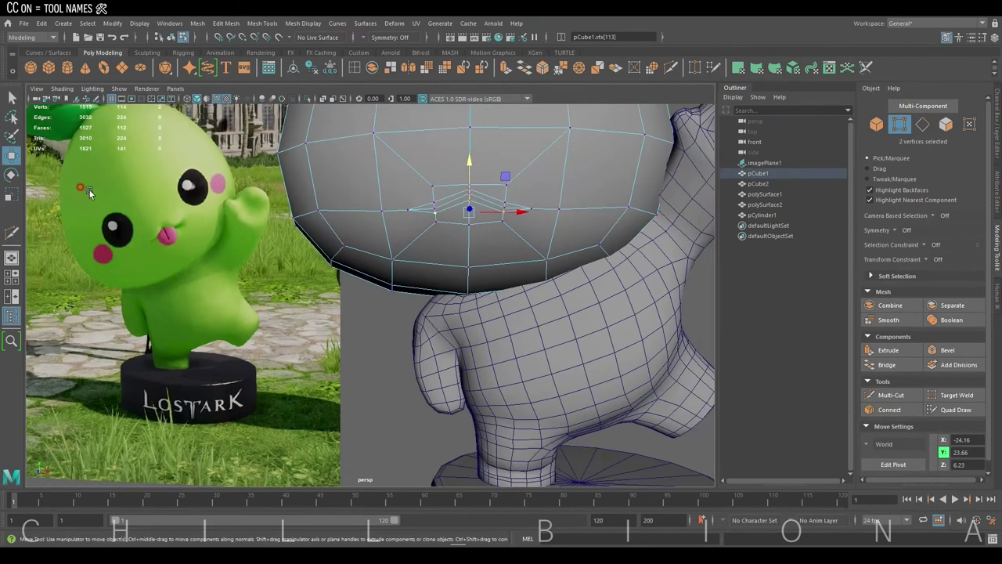
key(g)
right_click(411, 254)
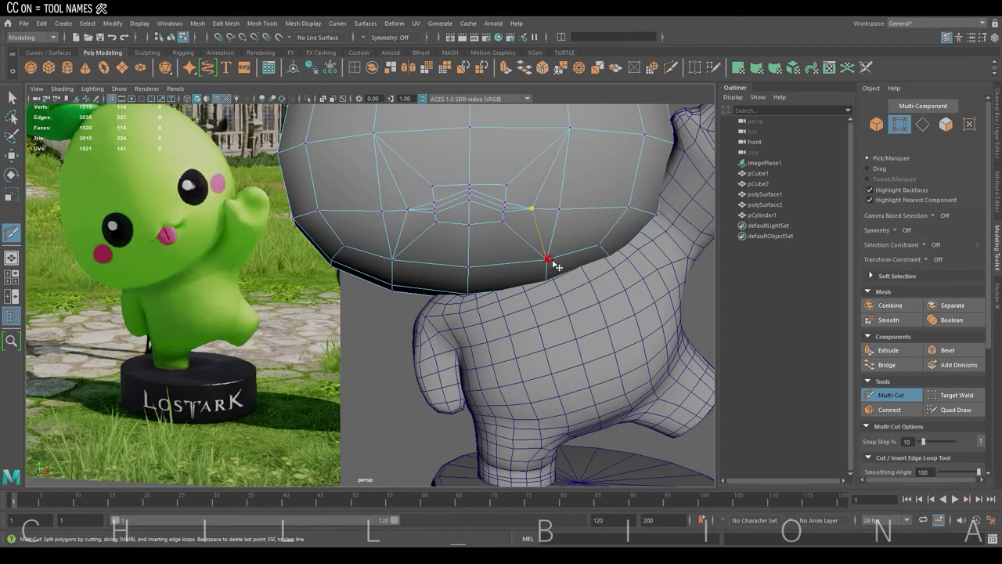
- Nudge the selected mouth edges forward and turn off the model's wireframe overlay
key(w)
key(f)
mouse_move(526, 209)
alt+mouse_down()
mouse_move(356, 244)
mouse_move(362, 235)
alt+mouse_up()
mouse_move(454, 212)
alt+mouse_down()
mouse_move(431, 178)
mouse_move(336, 246)
mouse_move(386, 148)
mouse_move(391, 157)
alt+mouse_up()
right_click(339, 195)
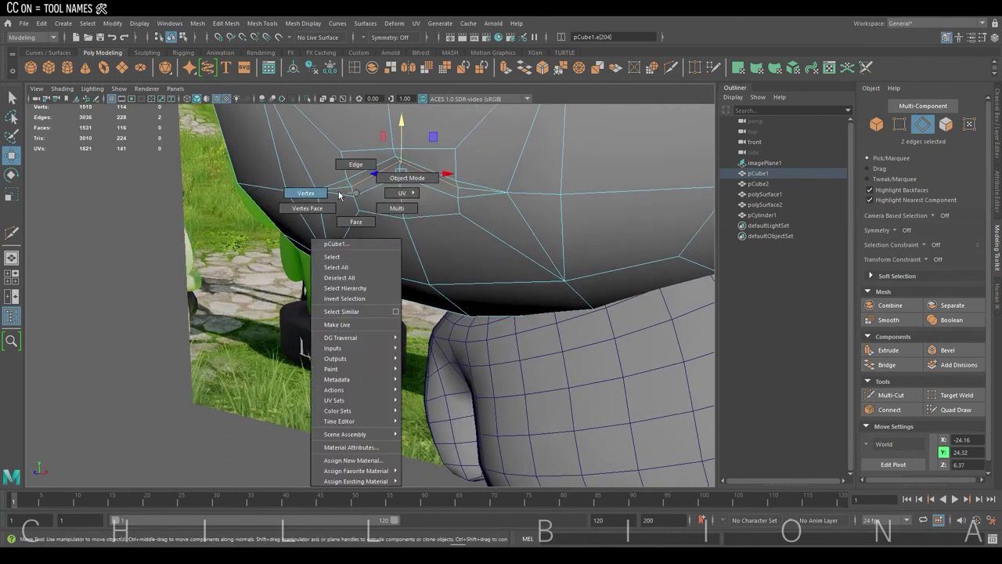
mouse_move(339, 195)
alt+mouse_down()
mouse_move(485, 246)
mouse_move(519, 215)
mouse_move(550, 154)
alt+mouse_up()
click(407, 222)
shift+click(574, 233)
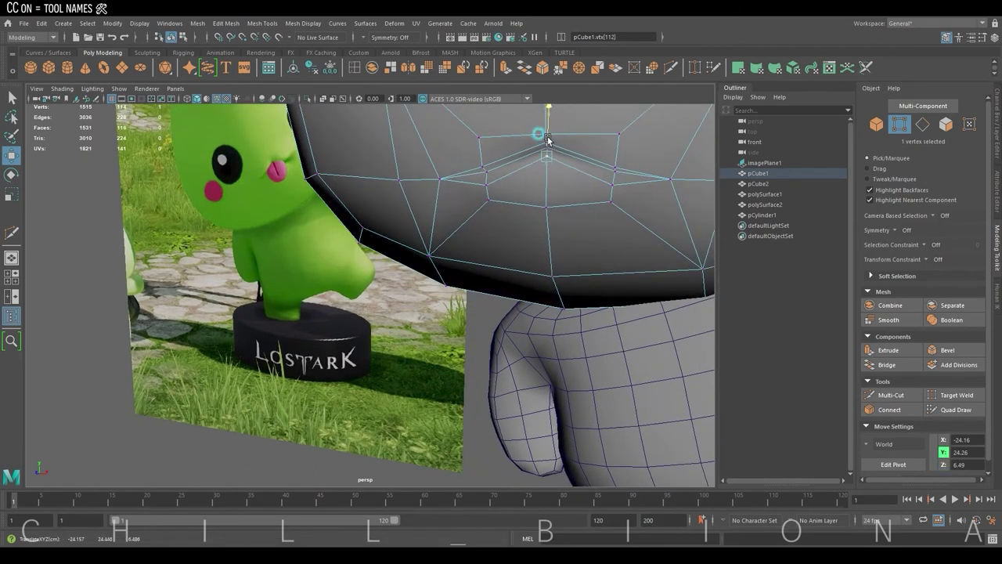
ctrl+right_drag(505, 158, 595, 178)
click(303, 23)
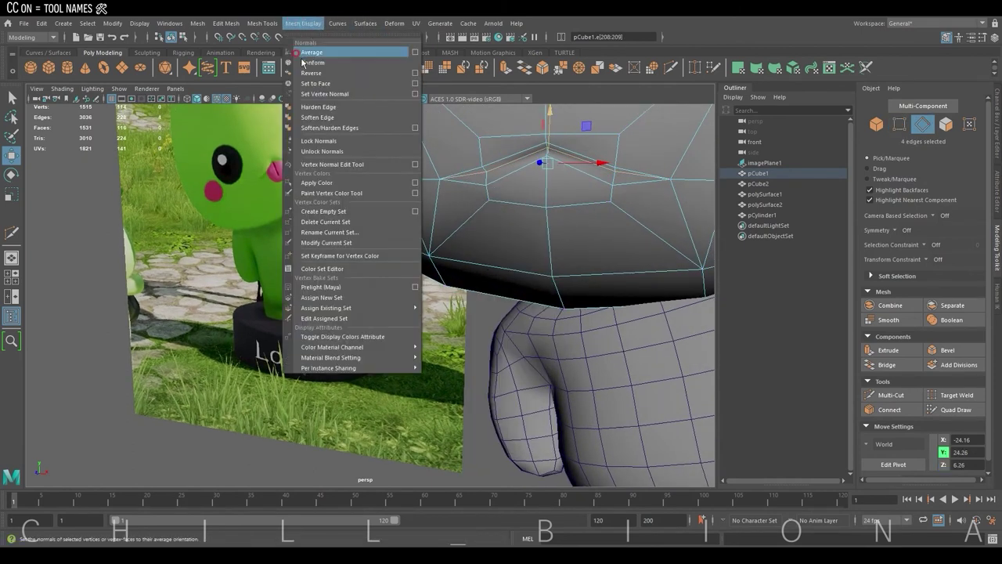
mouse_move(568, 186)
alt+mouse_down()
mouse_move(662, 122)
mouse_move(600, 180)
mouse_move(570, 188)
alt+mouse_up()
click(662, 121)
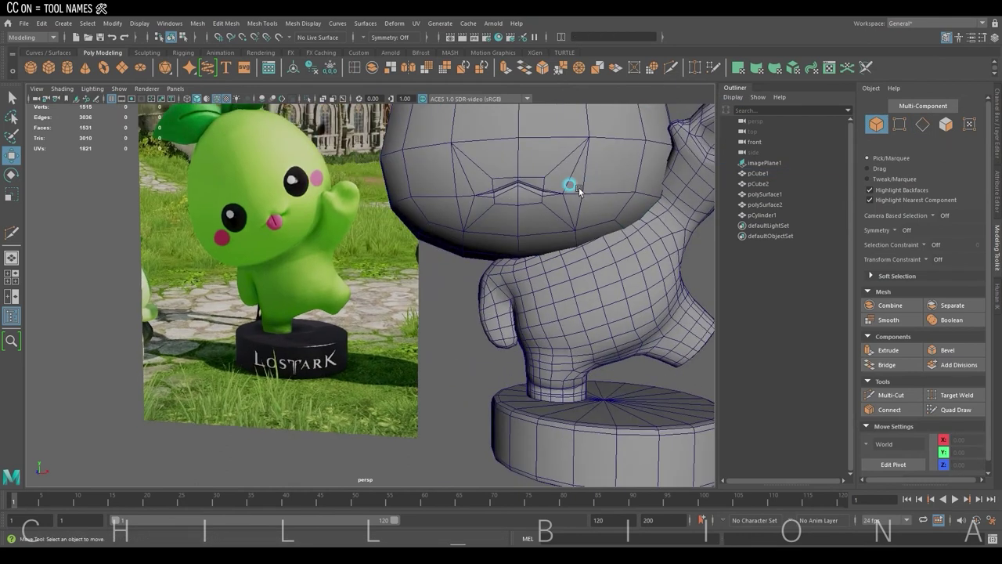
scroll(545, 208, up, 3)
click(217, 100)
- Raise the mouth vertices and scale the corner vertex to form a small V-shaped crease
right_drag(447, 196, 404, 197)
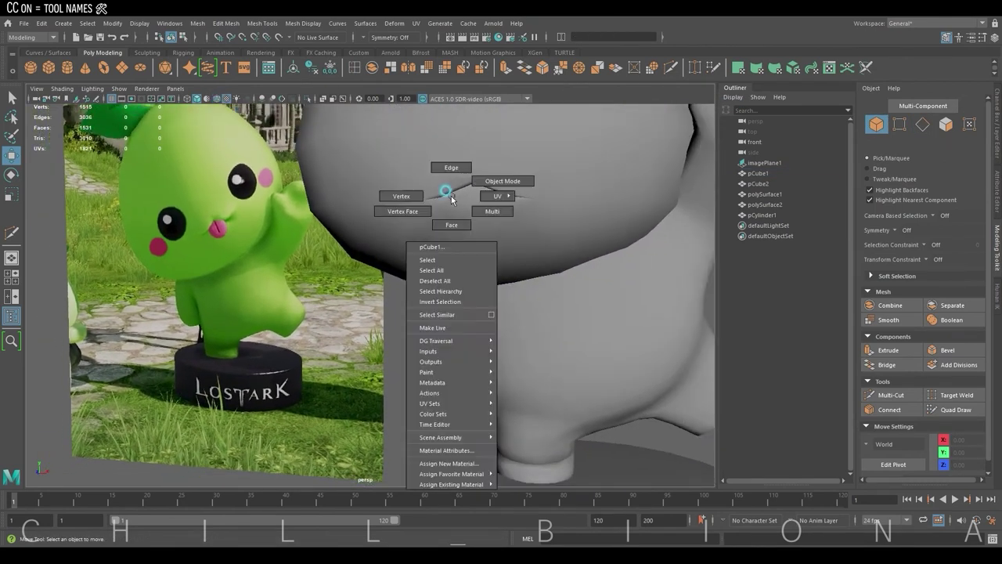
click(459, 166)
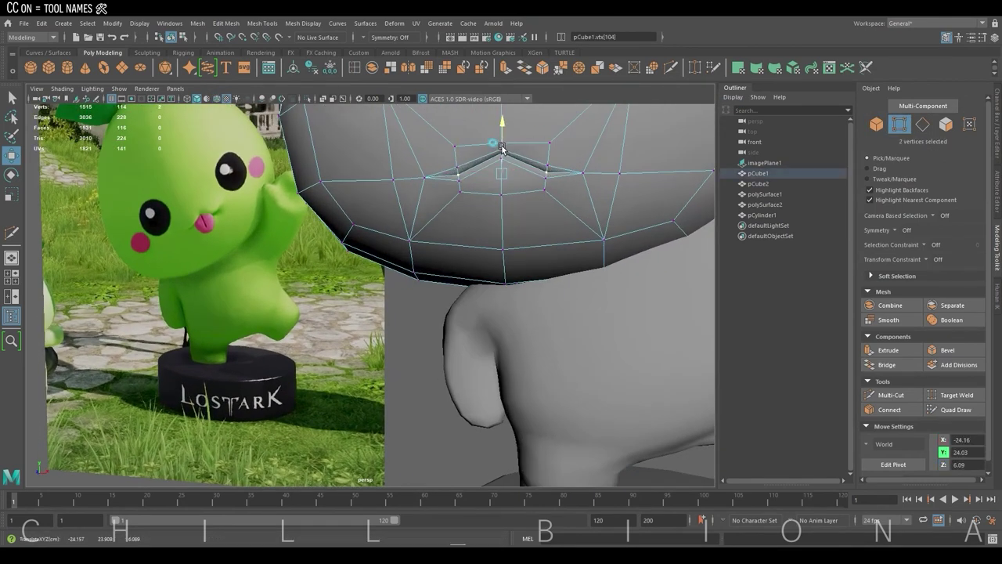
click(563, 162)
drag(507, 154, 503, 149)
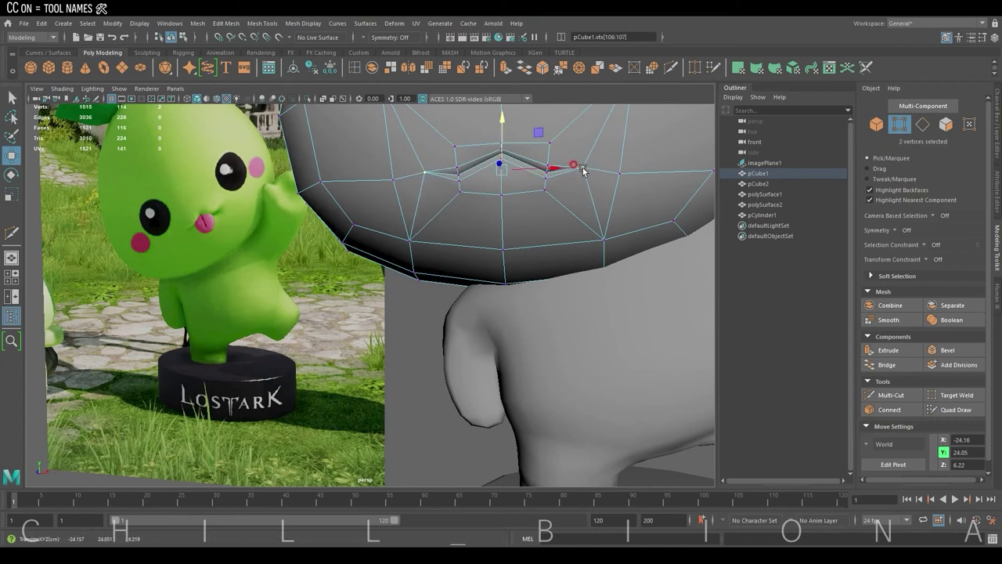
scroll(584, 171, down, 3)
key(F8)
alt+drag(526, 264, 500, 272)
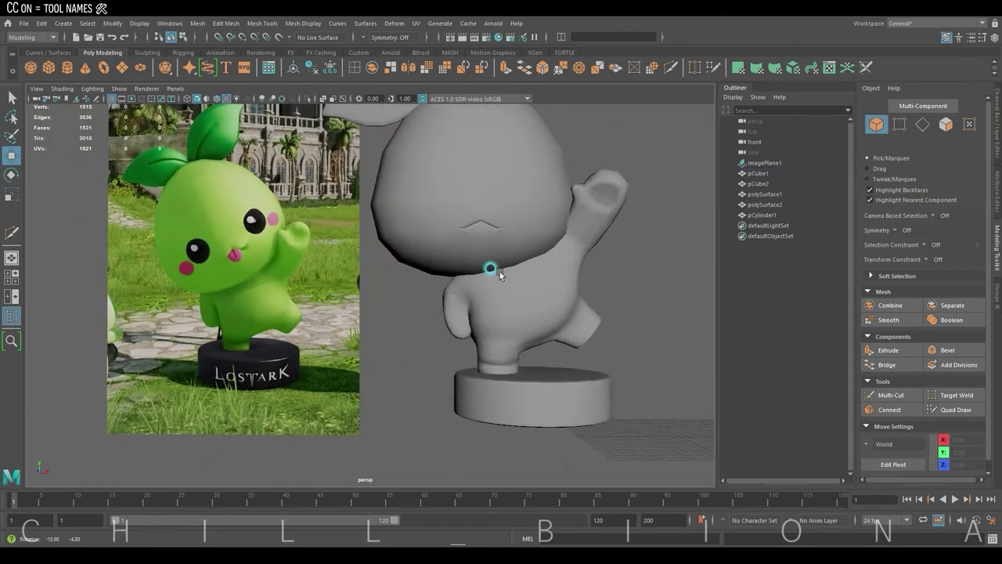
scroll(500, 271, up, 5)
click(481, 191)
key(F8)
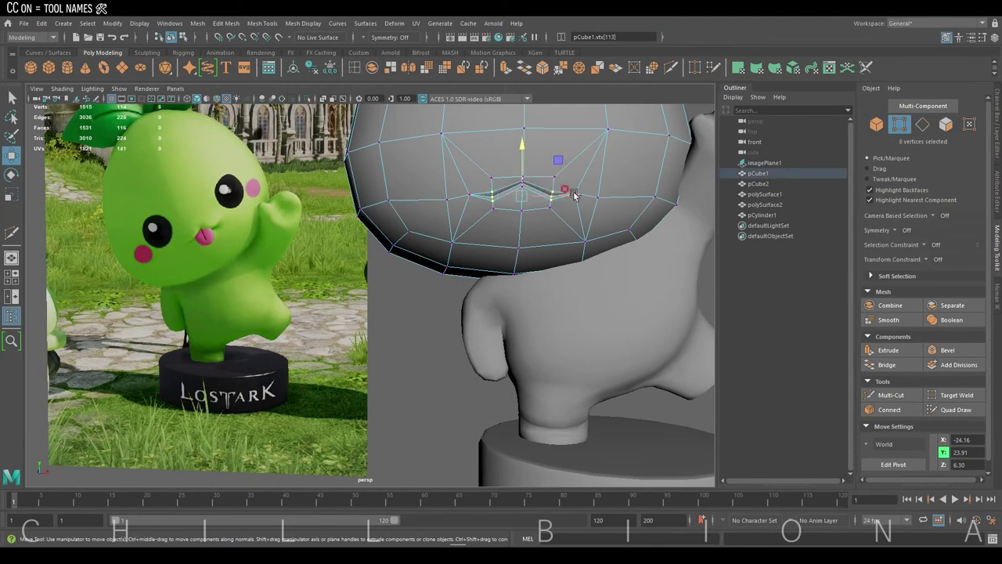
middle_drag(555, 195, 519, 177)
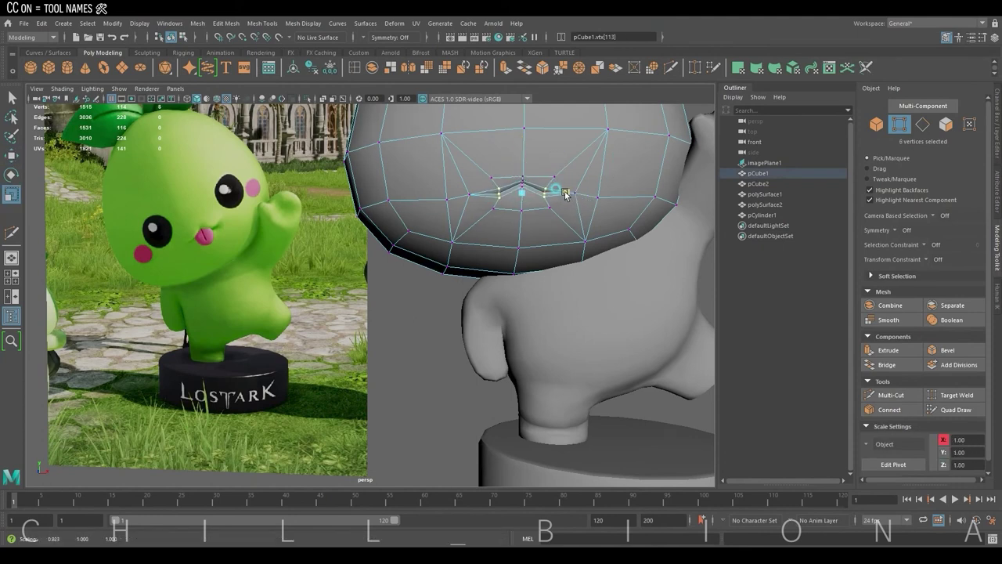
click(470, 194)
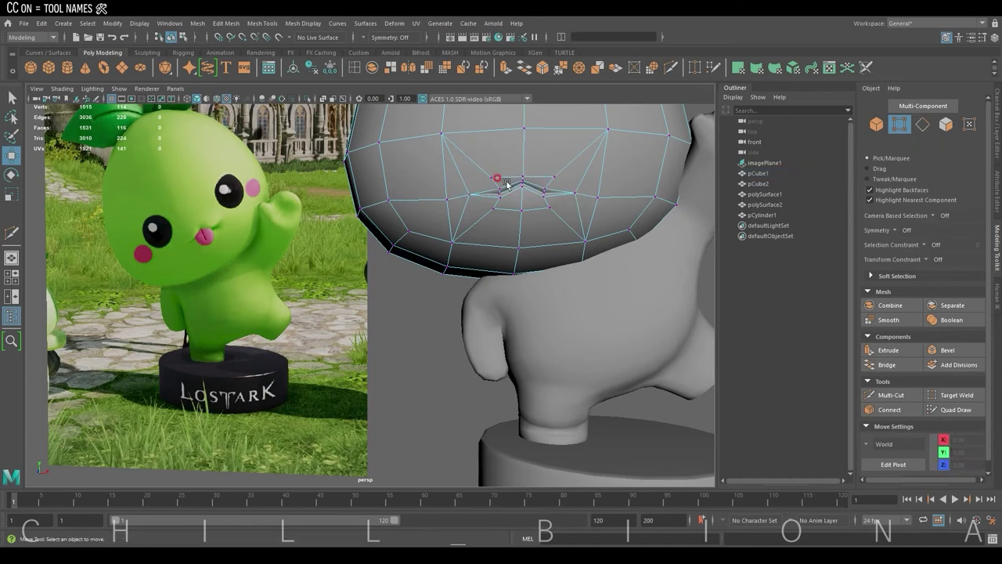
key(r)
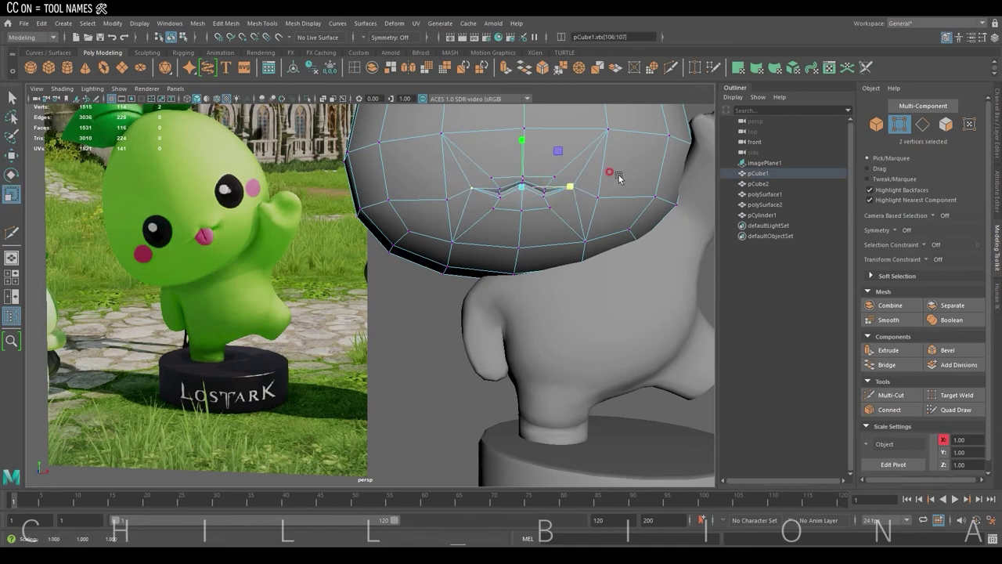
scroll(619, 174, down, 3)
right_drag(619, 175, 658, 126)
- Tilt the head by setting Rotate Z to 23 in the Channel Box
text(25)
key(Return)
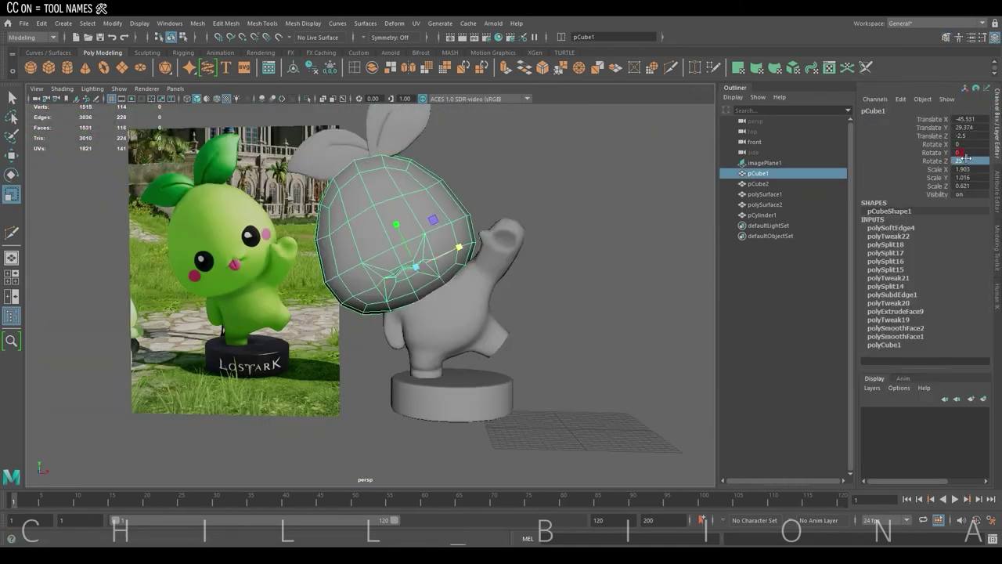
text(3)
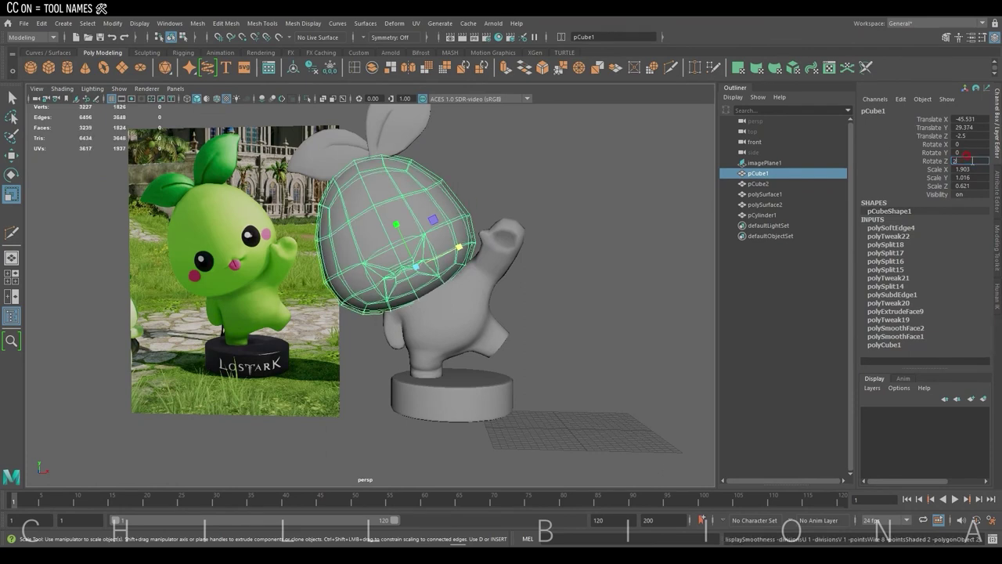
text(3)
key(Return)
scroll(545, 192, down, 3)
click(442, 208)
key(1)
key(w)
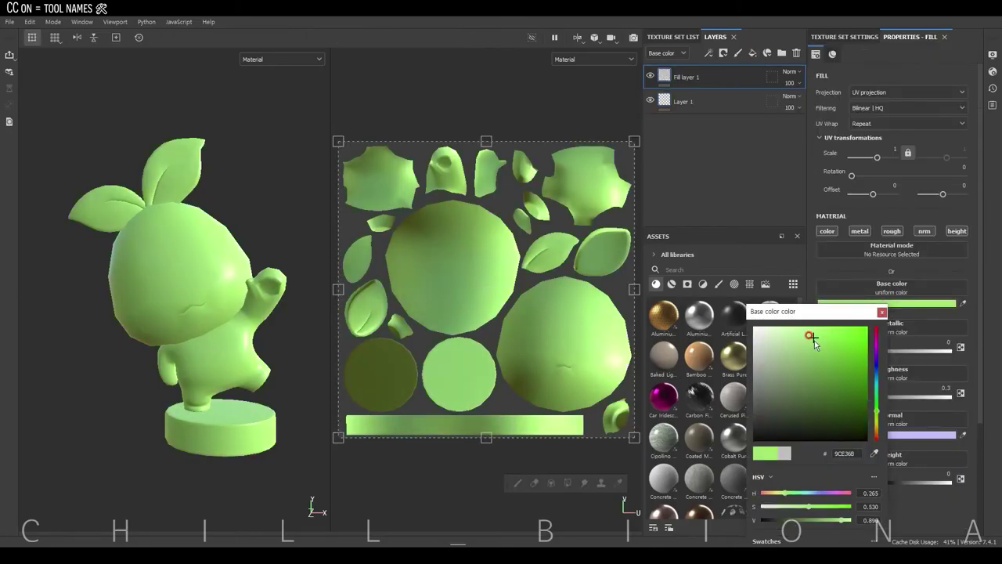
- Brighten Fill layer 1's light green body colour and raise its roughness
drag(814, 344, 819, 348)
click(947, 397)
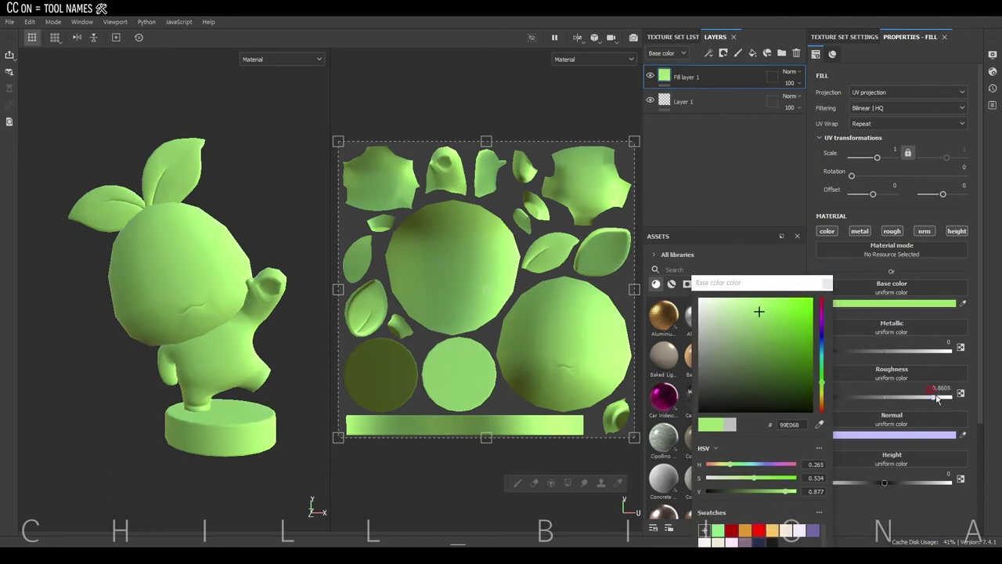
click(750, 223)
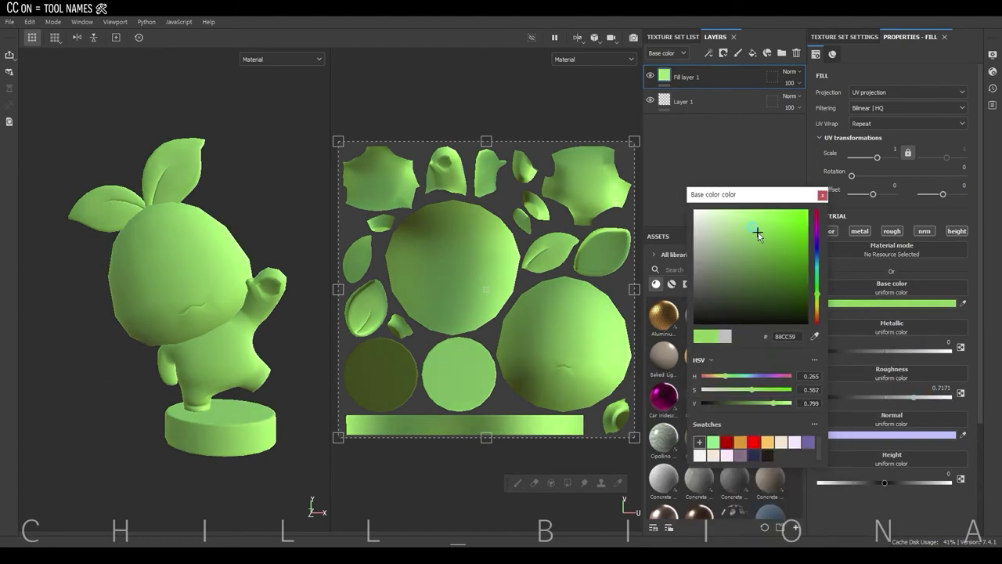
drag(754, 233, 762, 222)
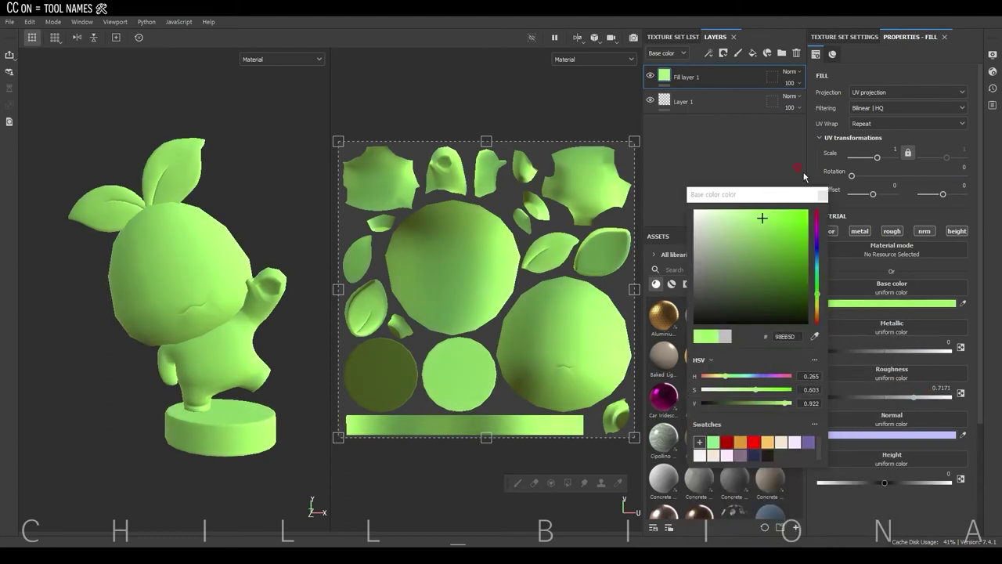
- Add a green 25991A fill layer with a black mask and Polygon Fill covering both leaves
click(752, 54)
click(908, 303)
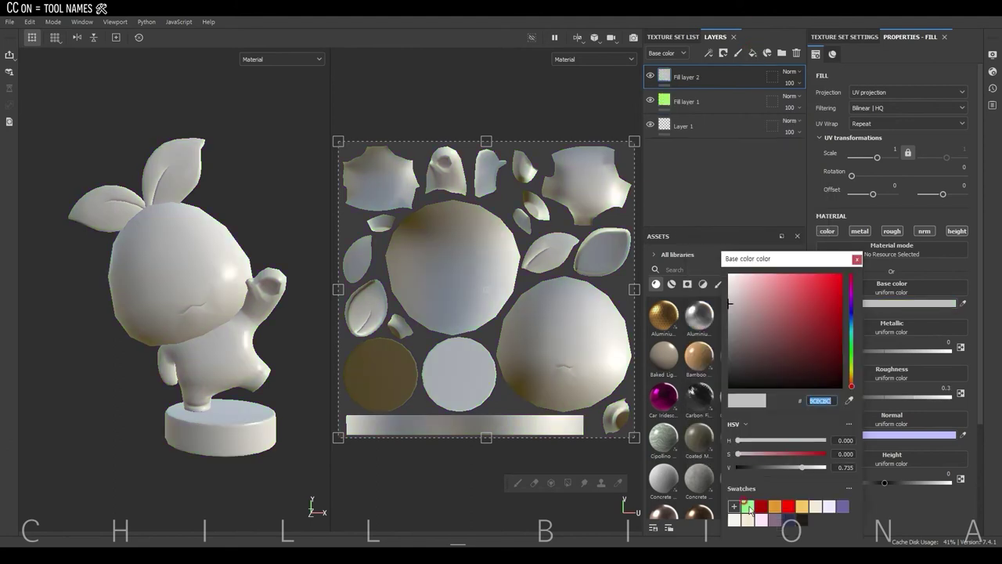
click(851, 351)
click(822, 319)
right_click(692, 79)
click(752, 334)
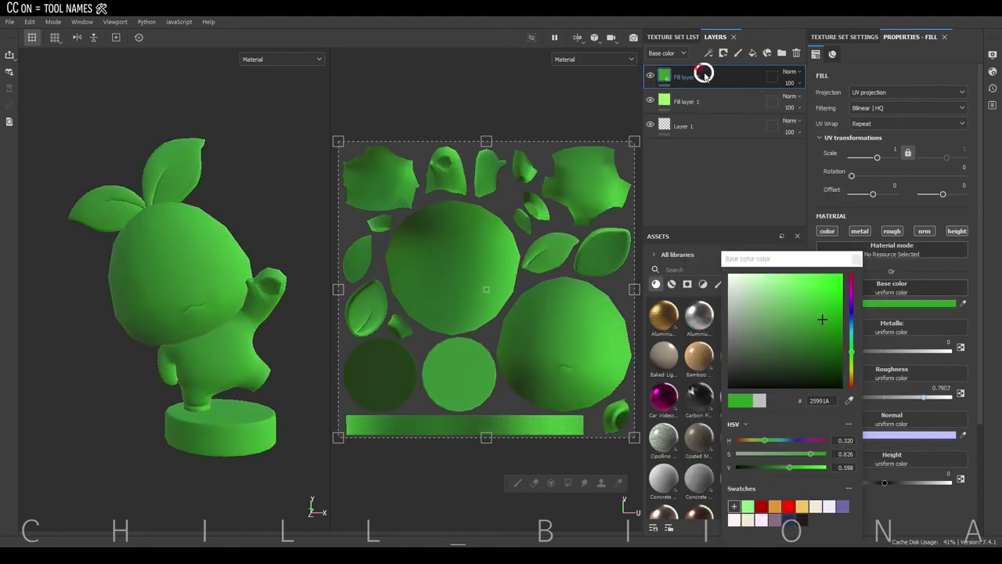
right_click(705, 73)
click(760, 439)
click(185, 163)
click(106, 205)
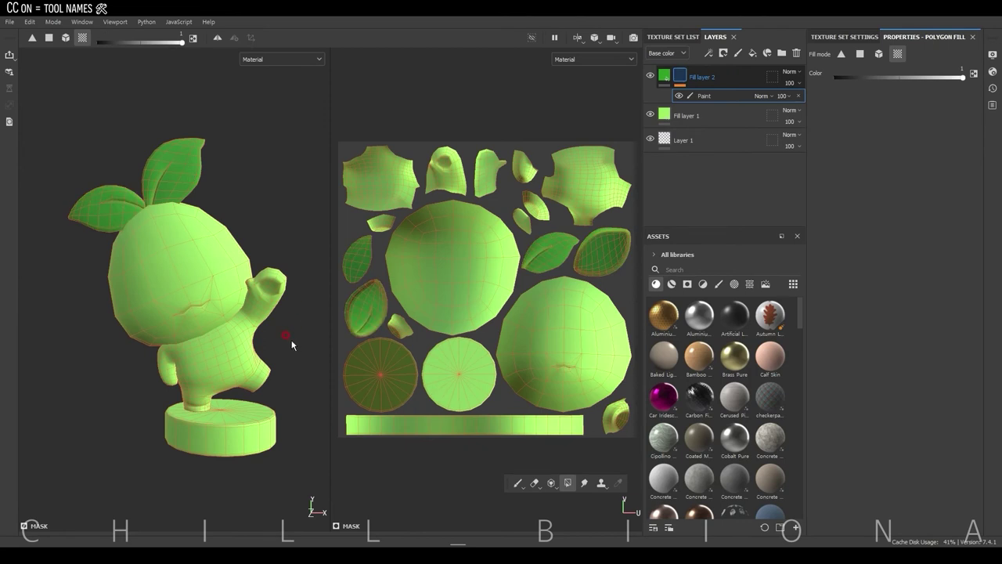
- Add a near-black masked fill layer for the base with roughness about 0.40
click(770, 50)
click(887, 303)
click(748, 376)
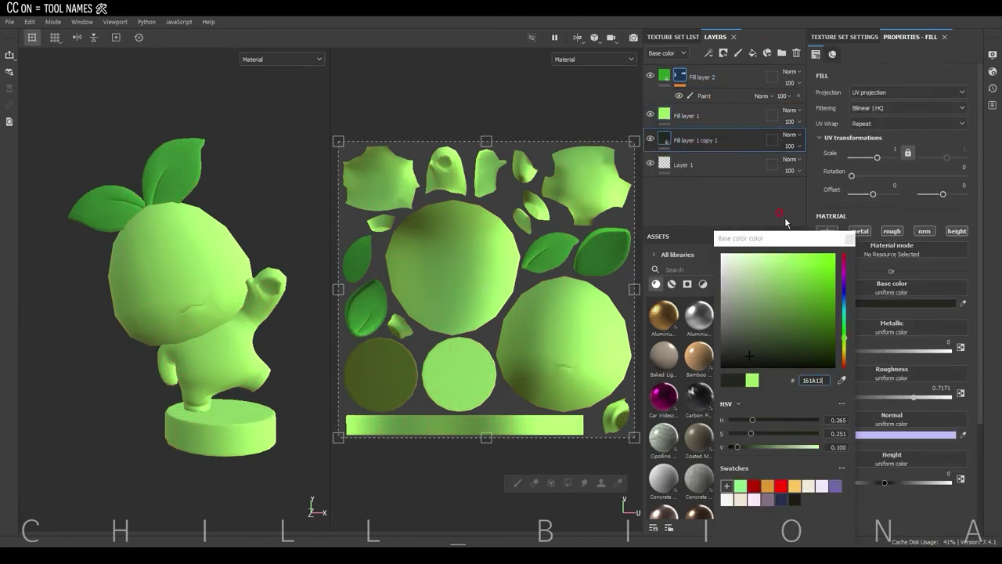
drag(697, 116, 697, 74)
right_click(693, 78)
click(752, 439)
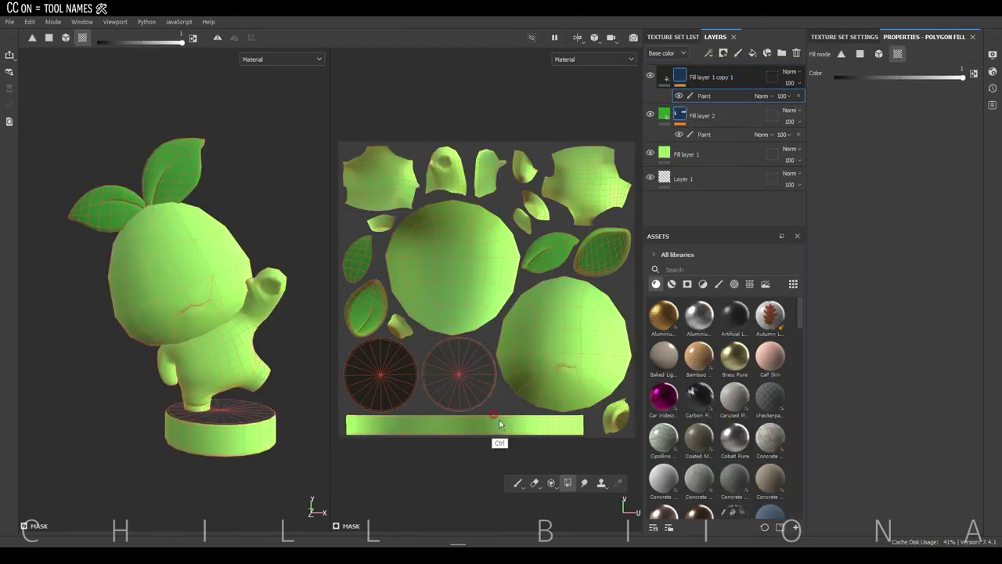
key(ctrl+z)
drag(858, 397, 872, 397)
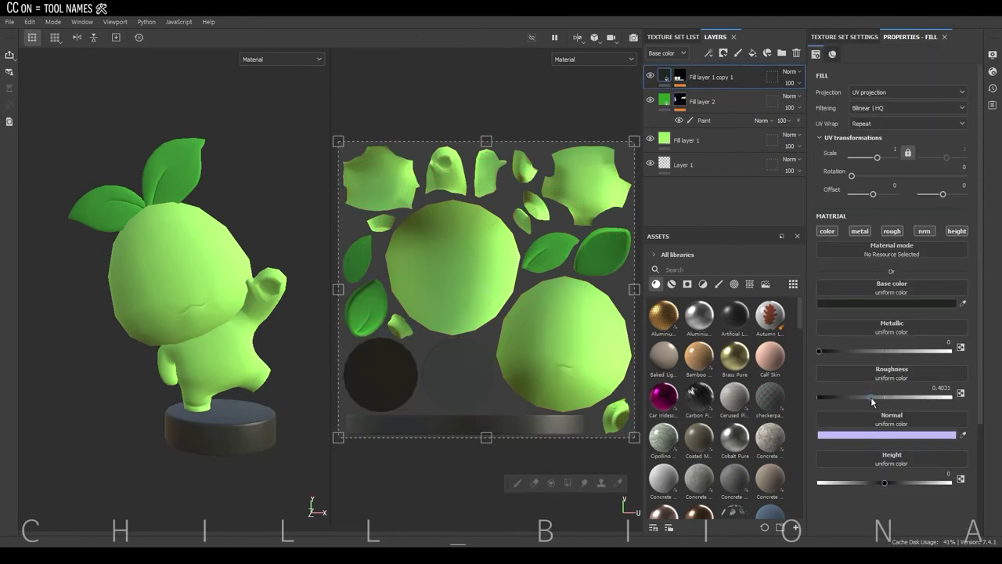
- Duplicate the light green fill layer and change its base colour to pink
click(783, 53)
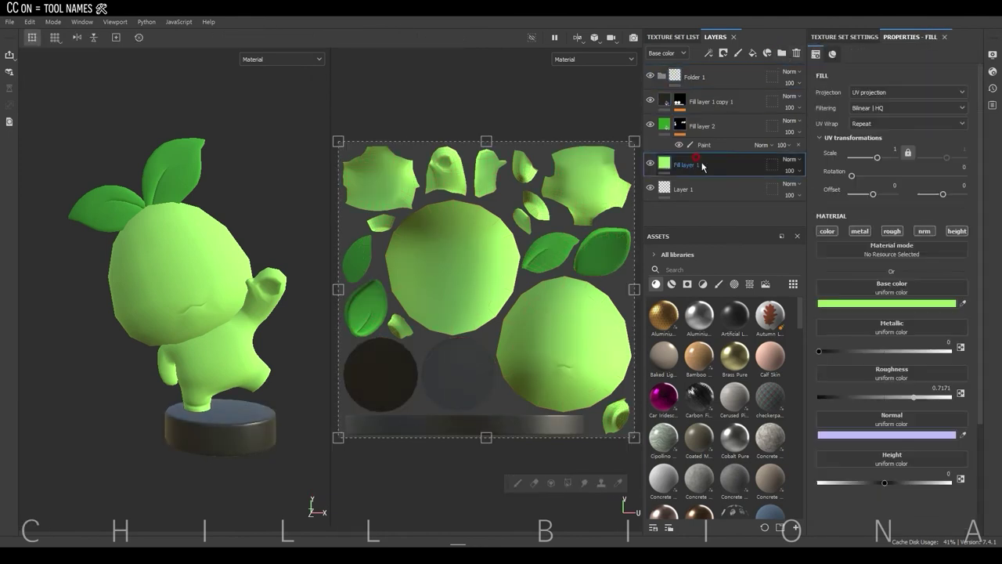
right_click(698, 78)
click(736, 422)
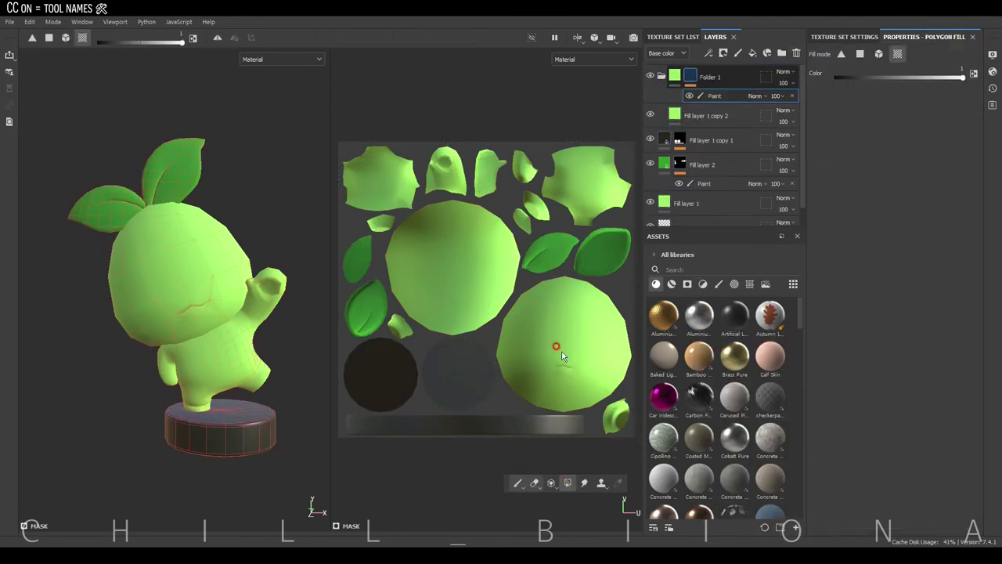
key(ctrl+z)
click(836, 308)
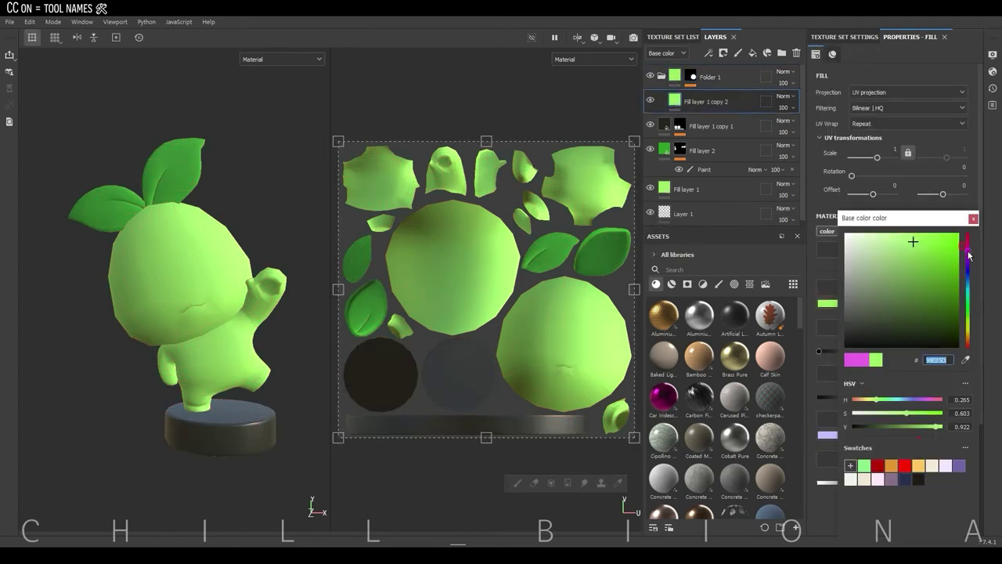
click(968, 254)
click(882, 258)
- Give the pink layer a black mask with a paint effect and paint the tongue shape
right_click(703, 100)
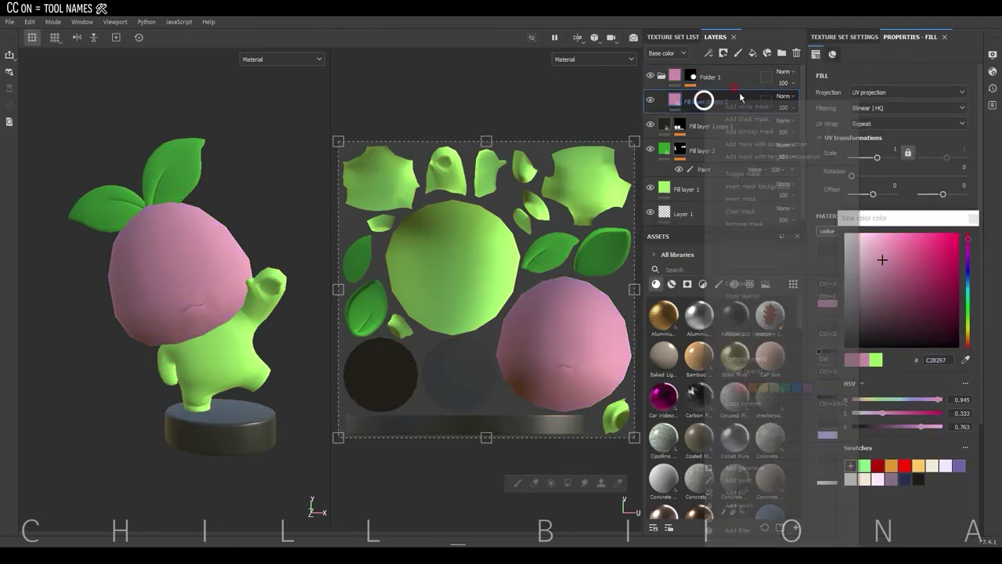
click(729, 125)
right_click(703, 101)
click(734, 446)
scroll(599, 343, up, 4)
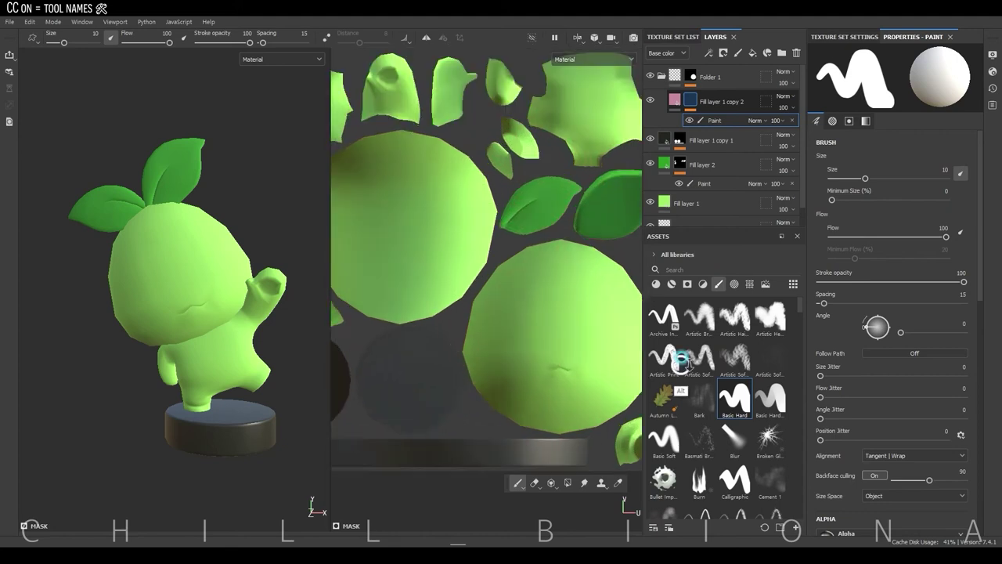
scroll(470, 298, up, 3)
key(ctrl+z)
key(ctrl+y)
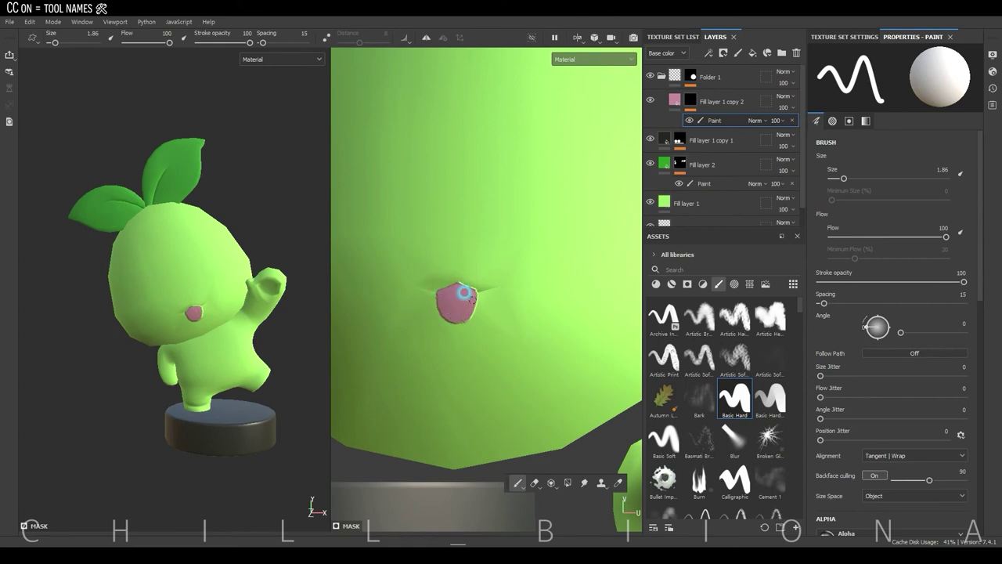
scroll(472, 300, up, 3)
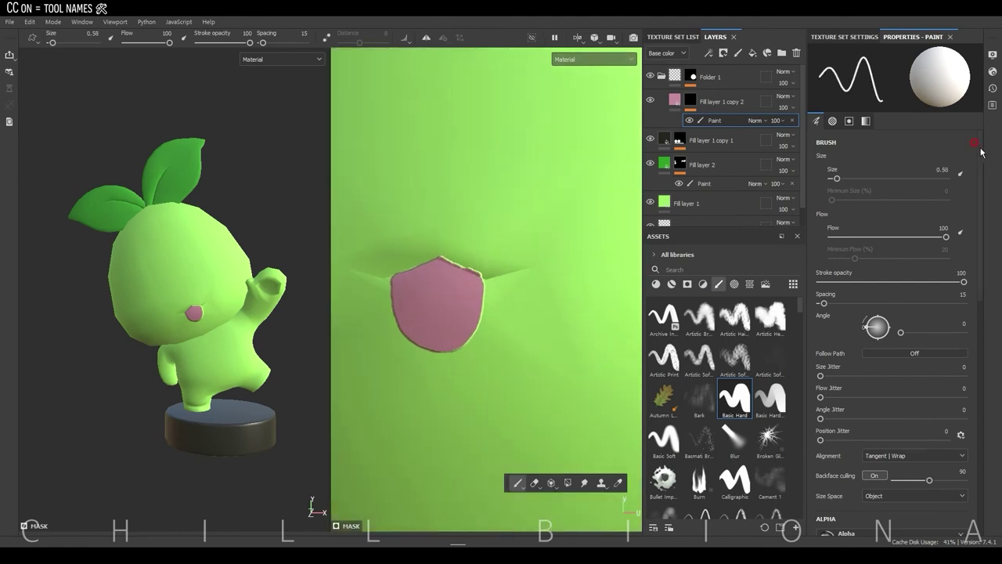
scroll(981, 152, down, 5)
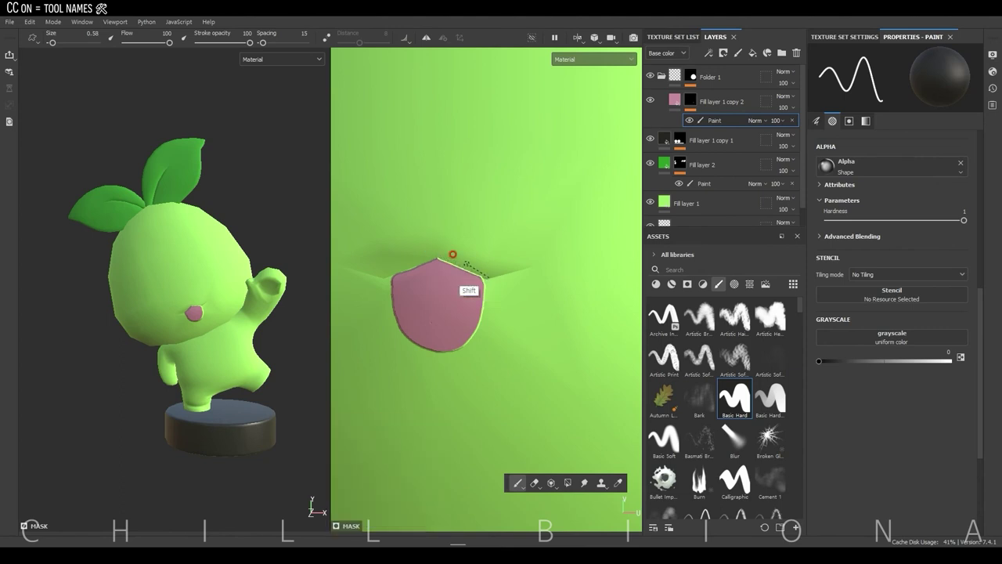
click(950, 361)
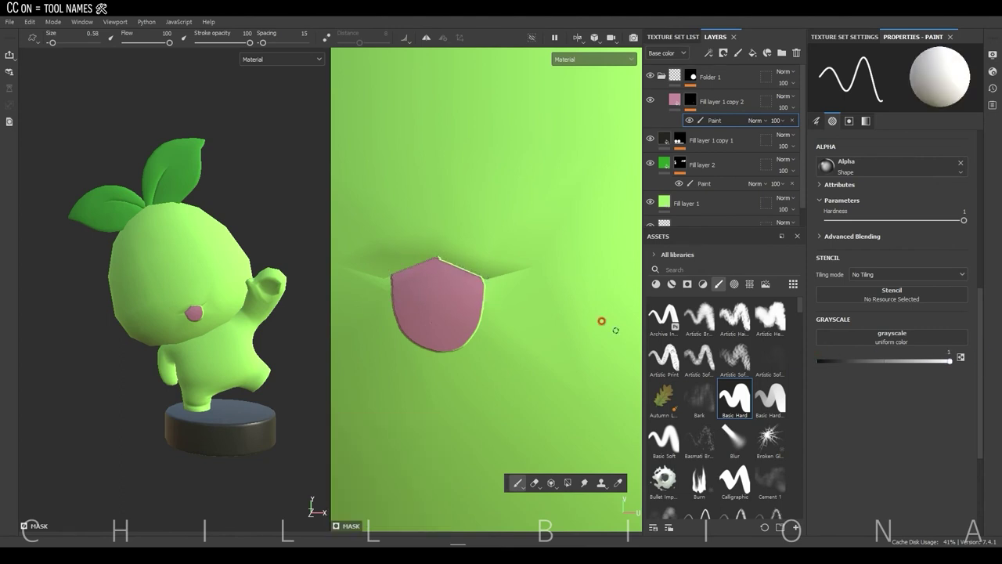
click(819, 361)
shift+click(440, 244)
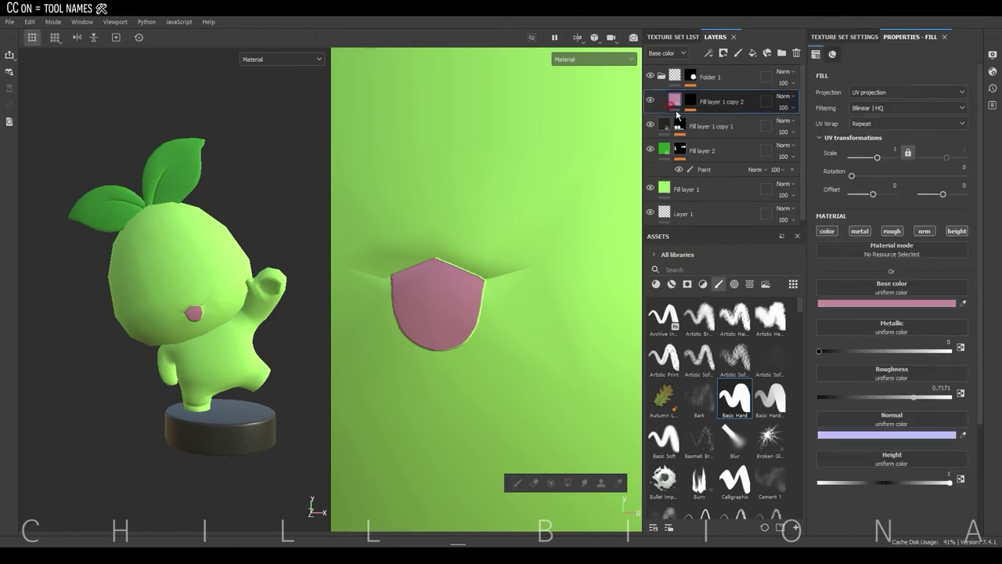
- Paint a dark-red line down the tongue's middle and brighten the pink to CF7794
click(738, 127)
click(690, 101)
click(738, 53)
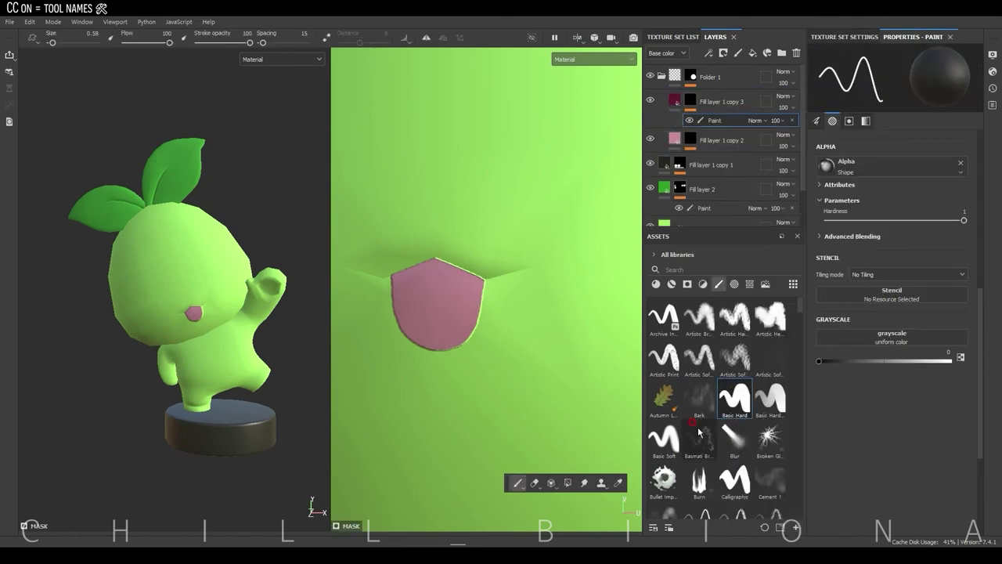
key(x)
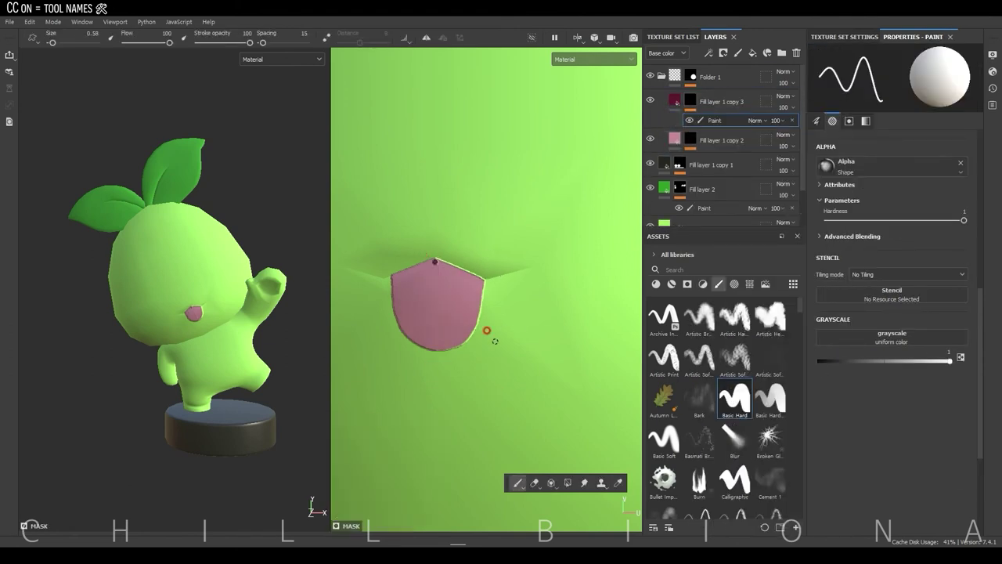
click(709, 101)
click(714, 120)
drag(430, 255, 437, 322)
click(674, 139)
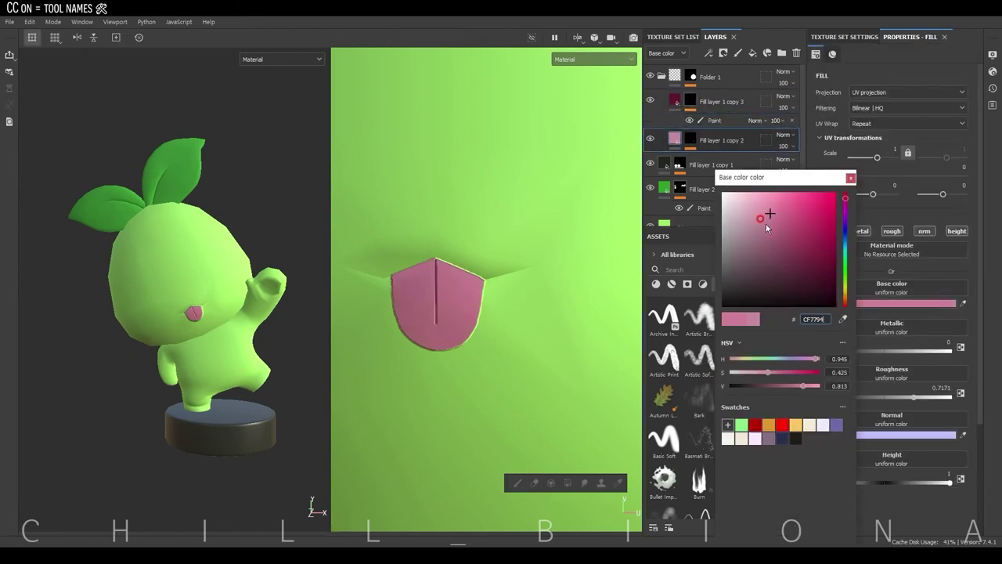
drag(766, 224, 774, 205)
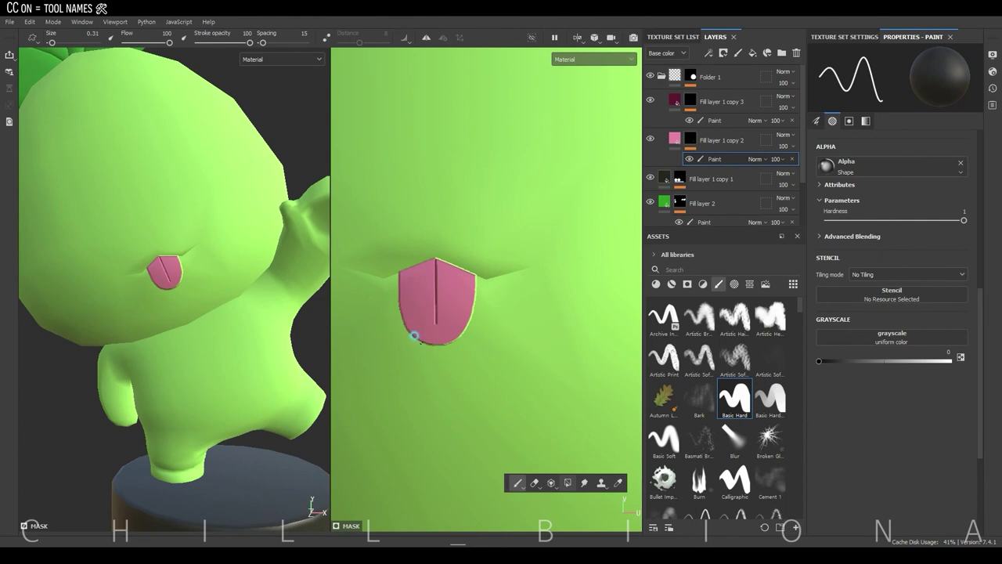
- Duplicate the fill layer, make it near-black and give it a black mask for the eyes
scroll(444, 342, down, 5)
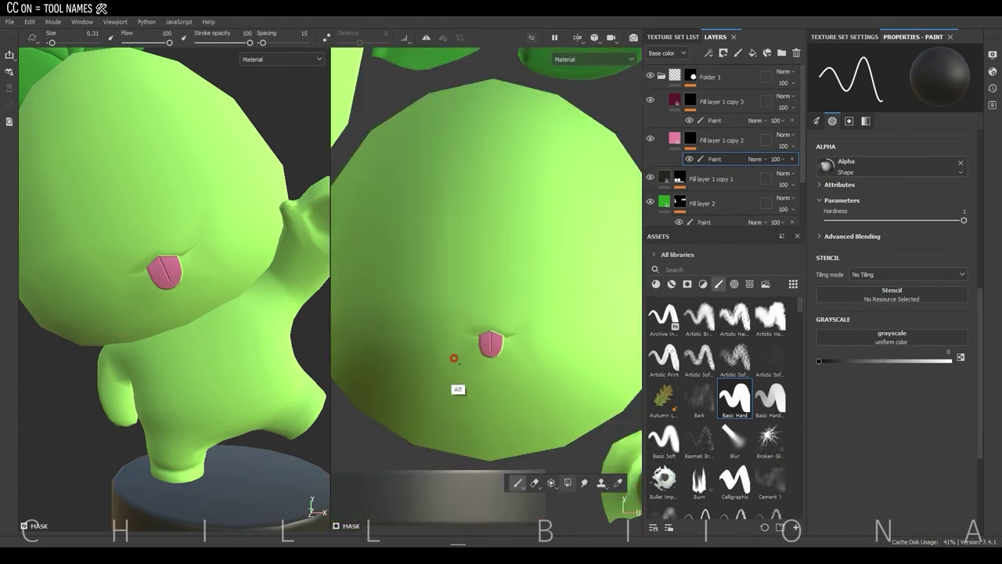
key(ctrl+d)
click(888, 303)
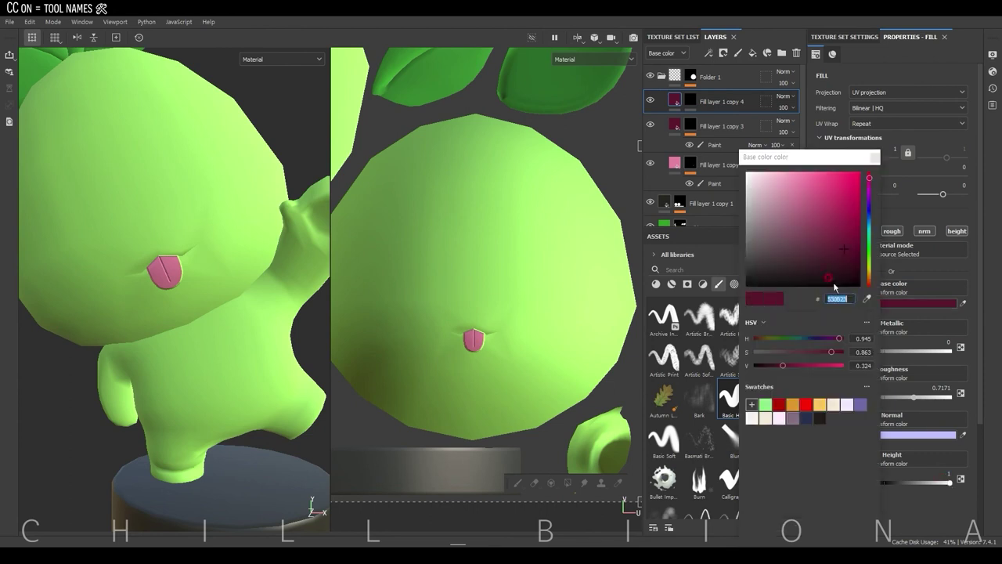
click(742, 304)
right_click(720, 101)
click(752, 235)
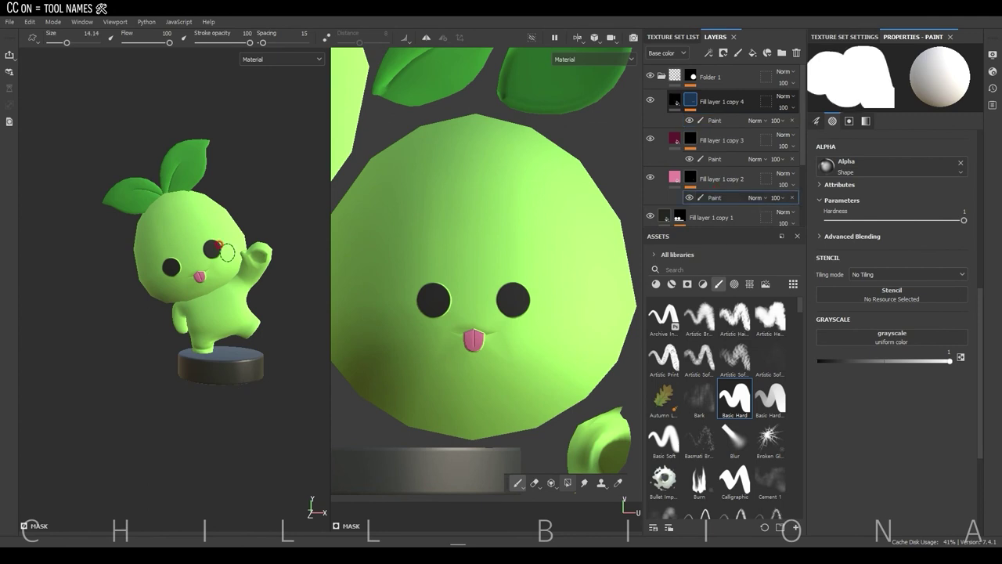
- Paint pink cheeks on both sides and add small white eye highlights with a smaller brush
click(227, 251)
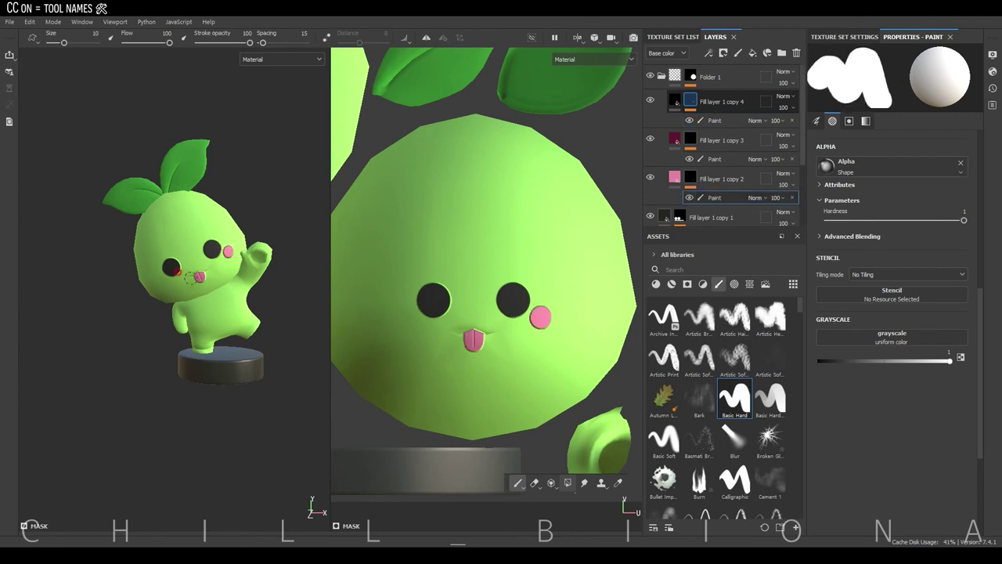
click(405, 316)
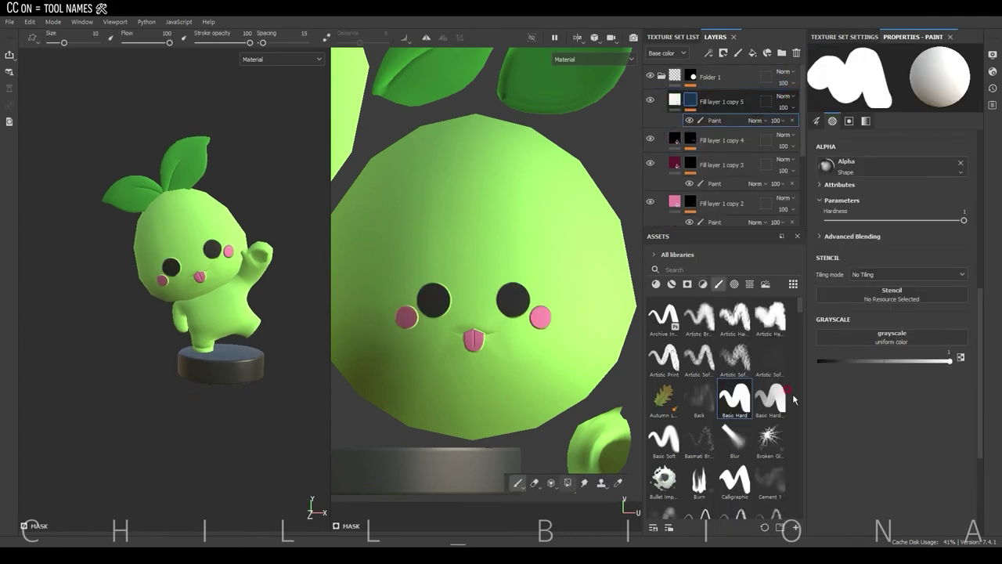
ctrl+right_drag(417, 288, 407, 288)
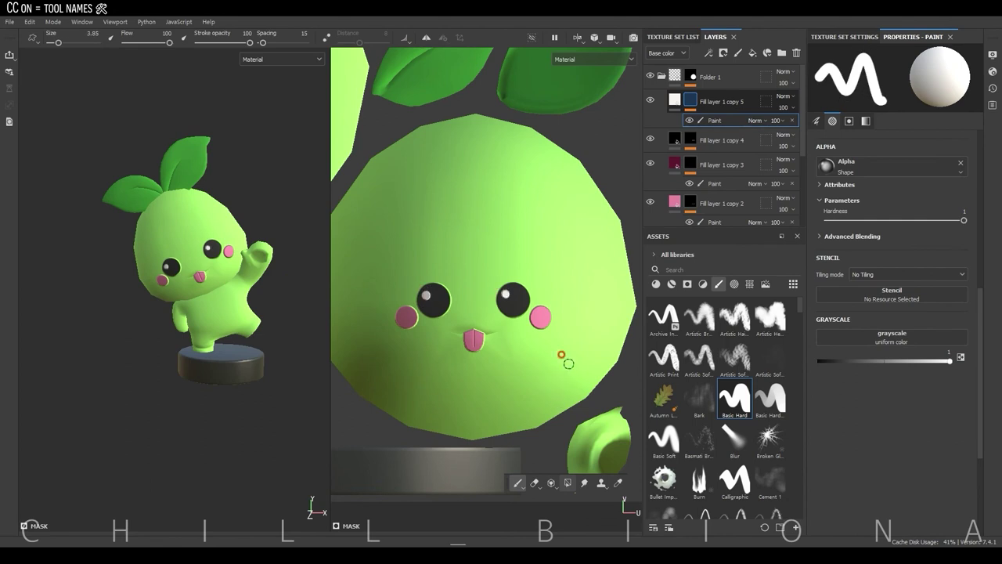
alt+drag(235, 443, 224, 416)
scroll(800, 135, down, 3)
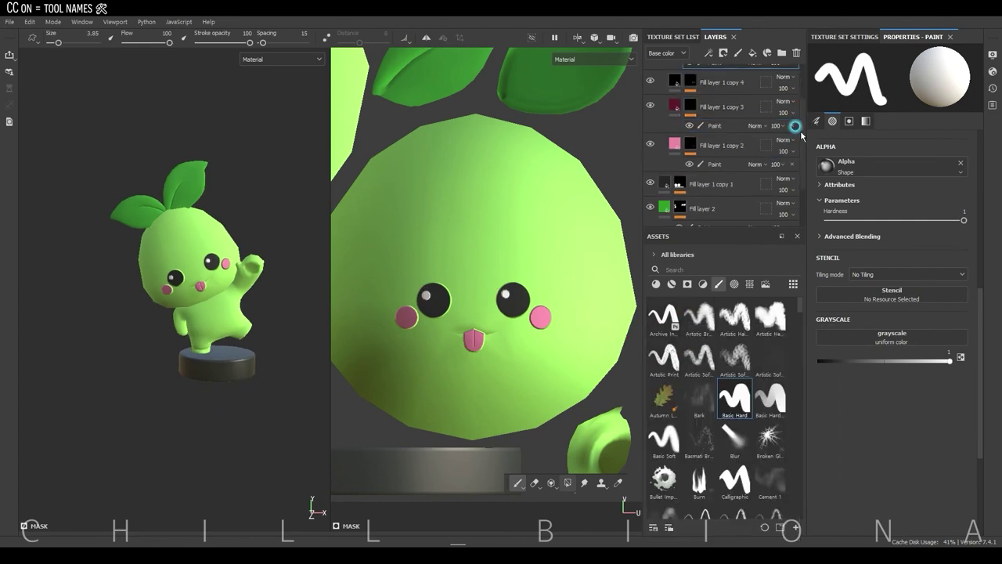
scroll(801, 134, down, 1)
click(721, 168)
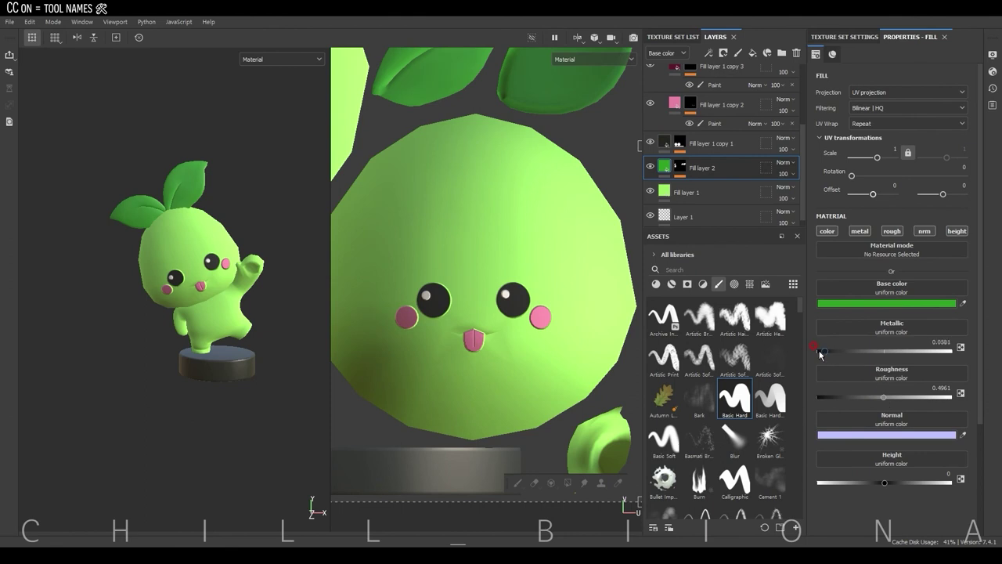
- Stamp the lostark-alpha LOSTARK lettering onto the black base band with Height 0.1163
click(705, 192)
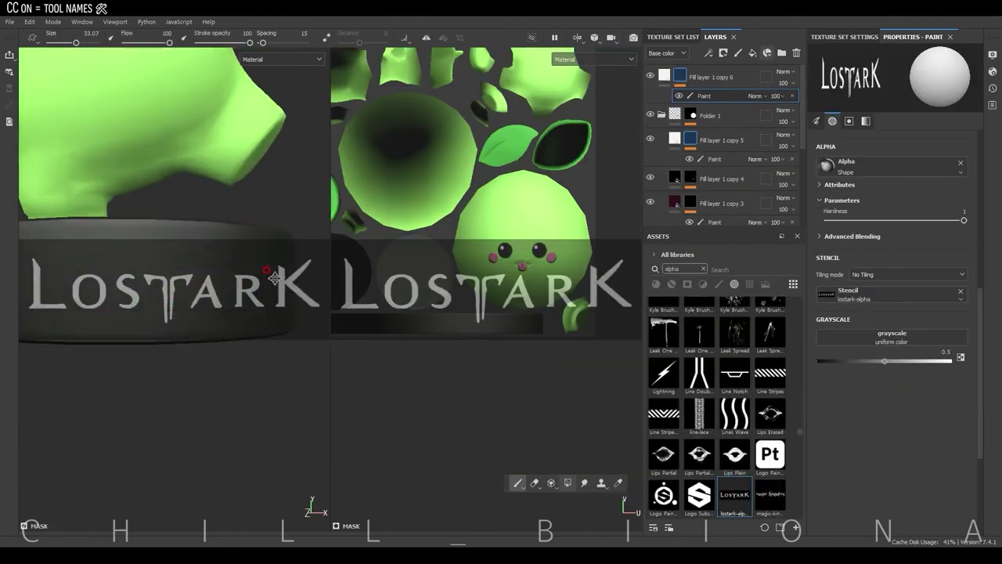
drag(330, 298, 538, 297)
scroll(380, 313, up, 3)
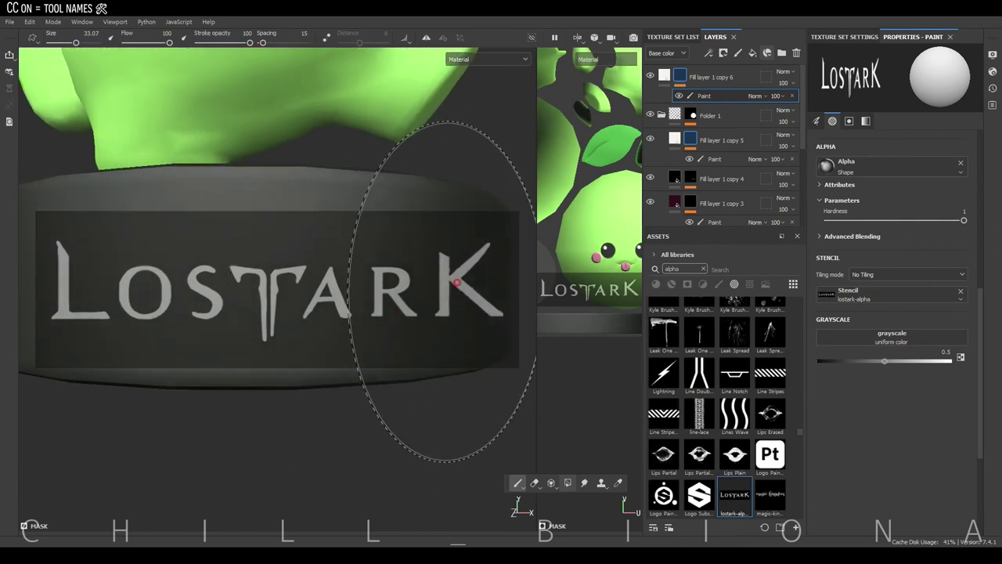
drag(457, 282, 78, 286)
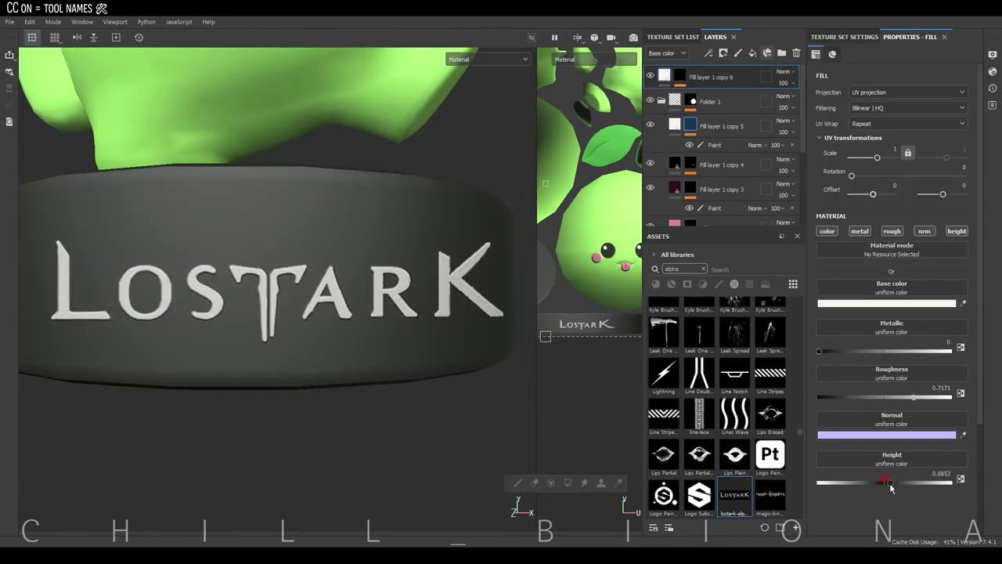
drag(880, 482, 892, 482)
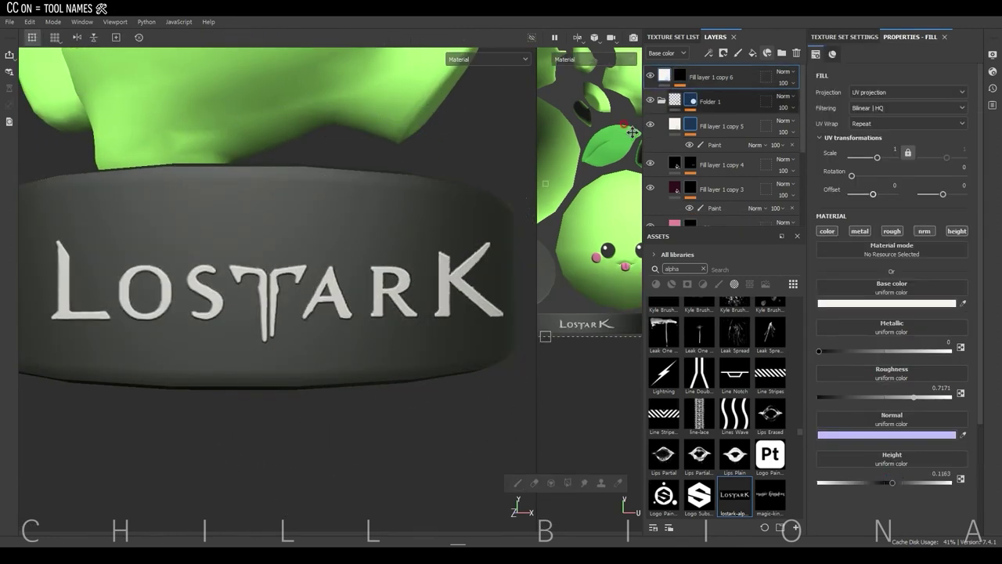
scroll(438, 385, down, 3)
scroll(530, 381, down, 2)
drag(538, 380, 313, 385)
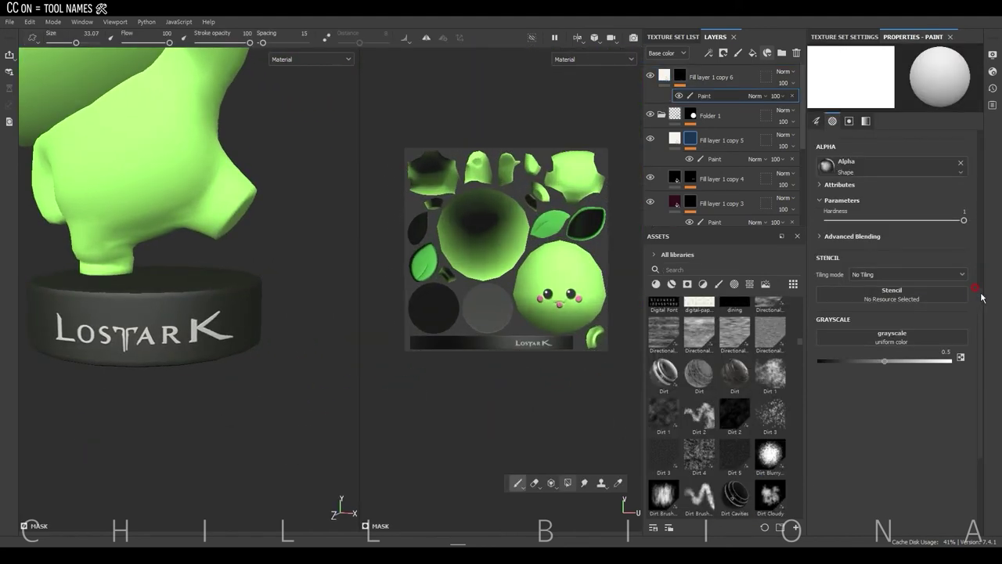